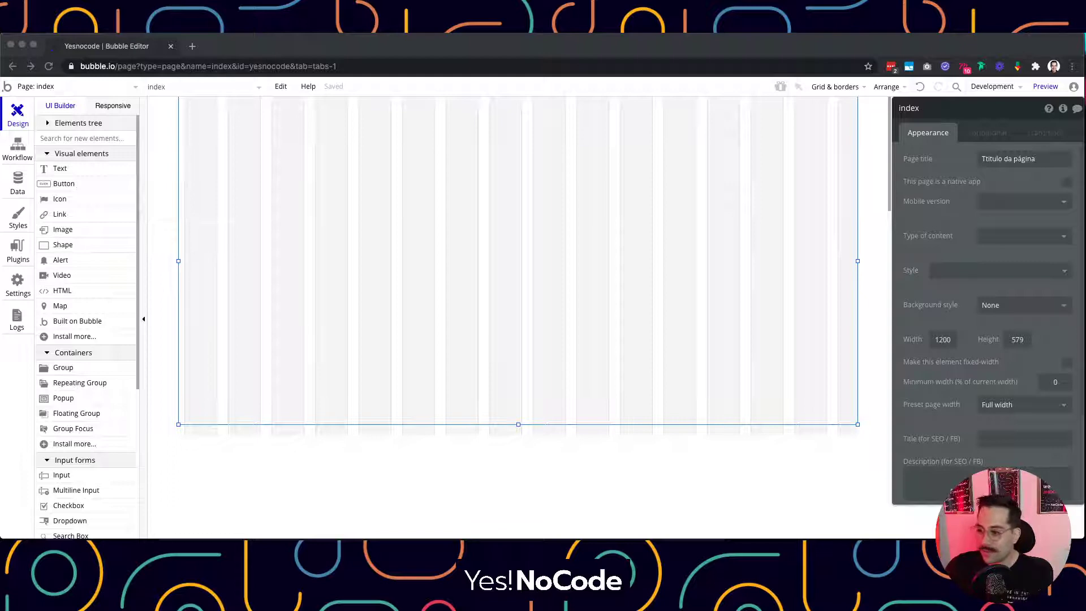
Extend the index page's height to about 715 px
click(759, 500)
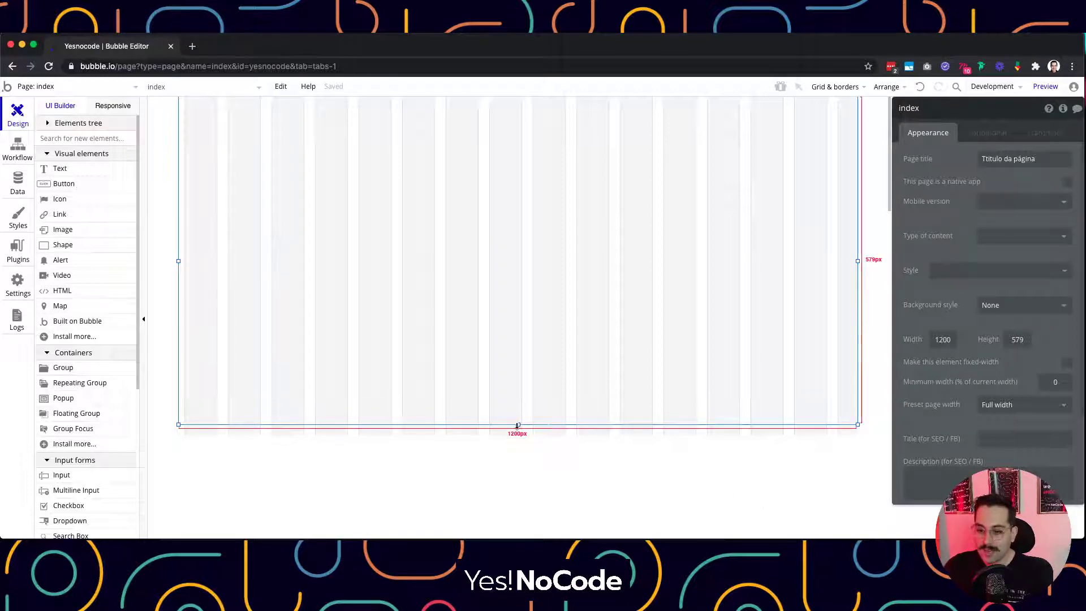
drag(547, 428, 553, 504)
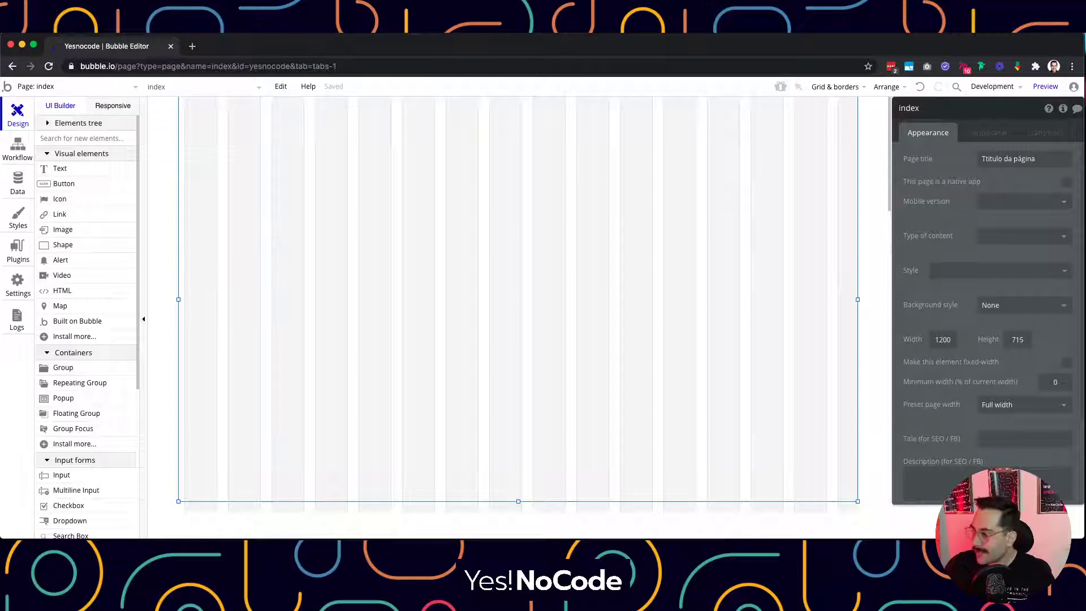
click(864, 240)
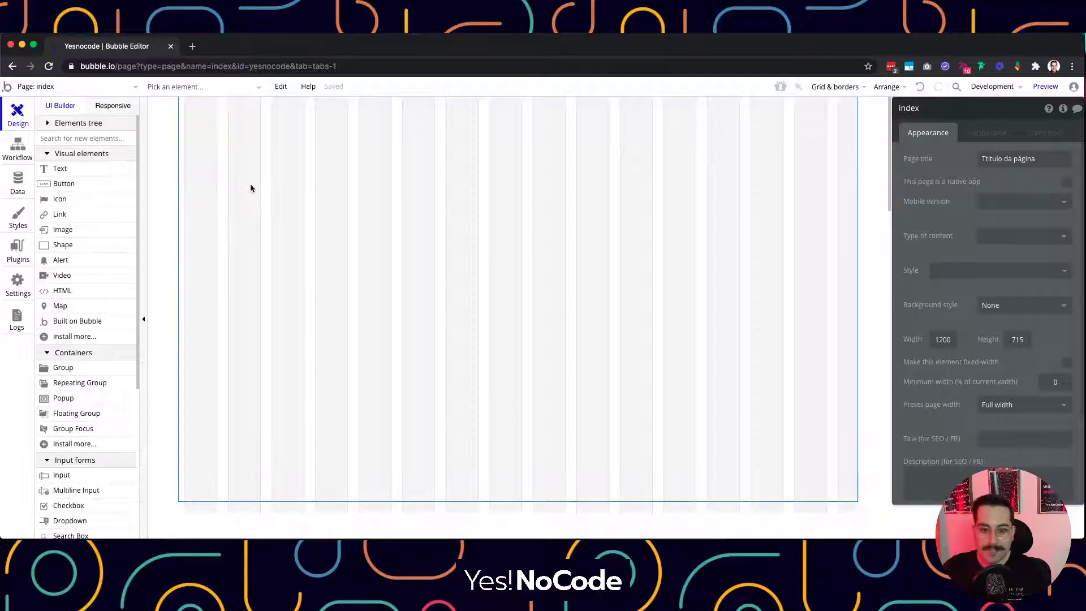
Place a default-size button in the upper left-centre of the page, at about X 266, Y 132
click(62, 183)
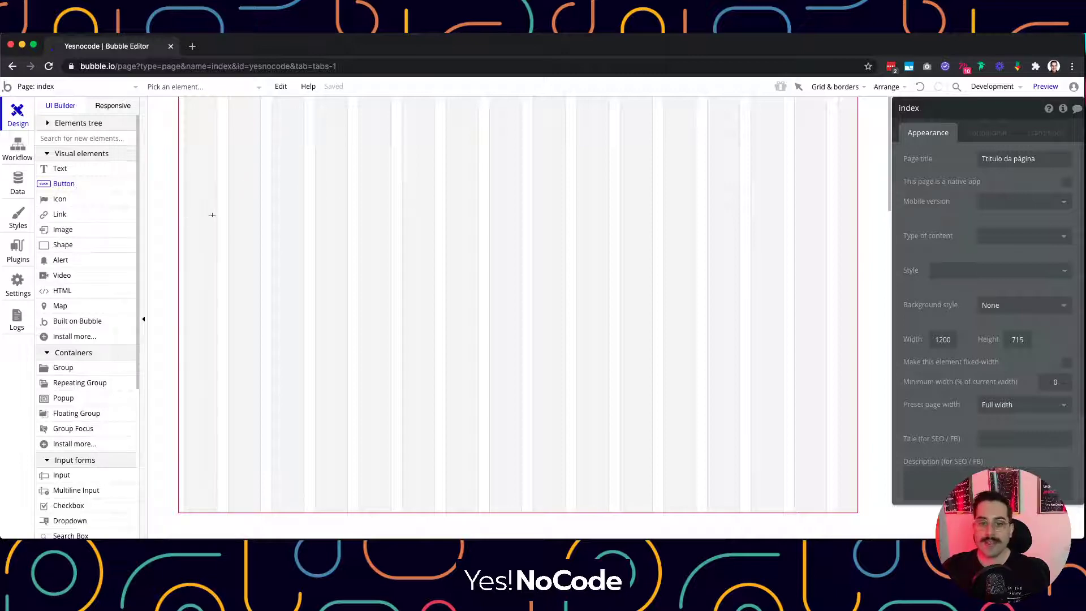
click(67, 169)
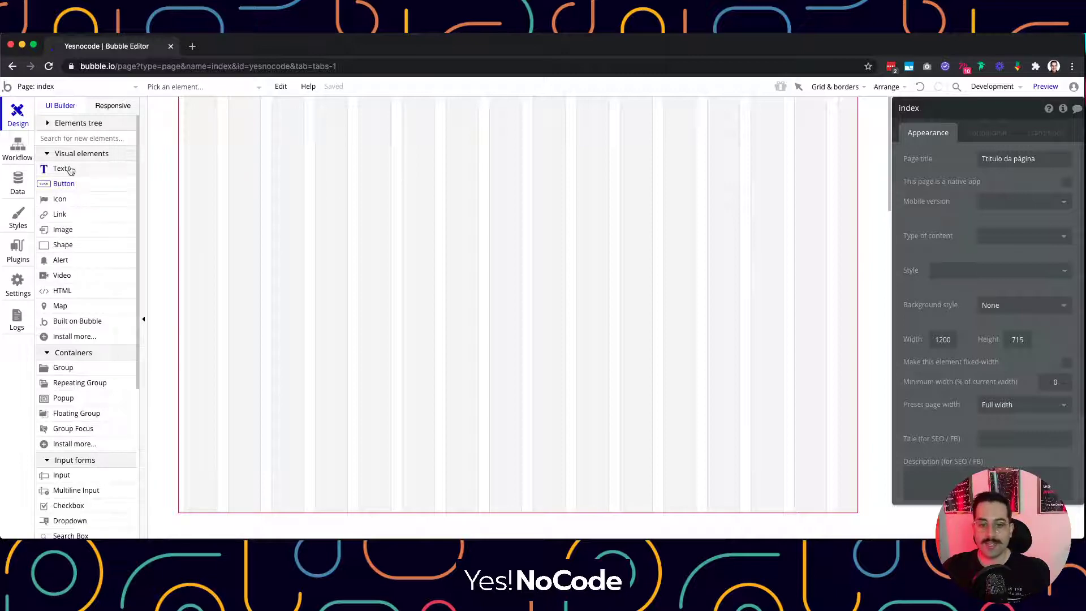
click(41, 187)
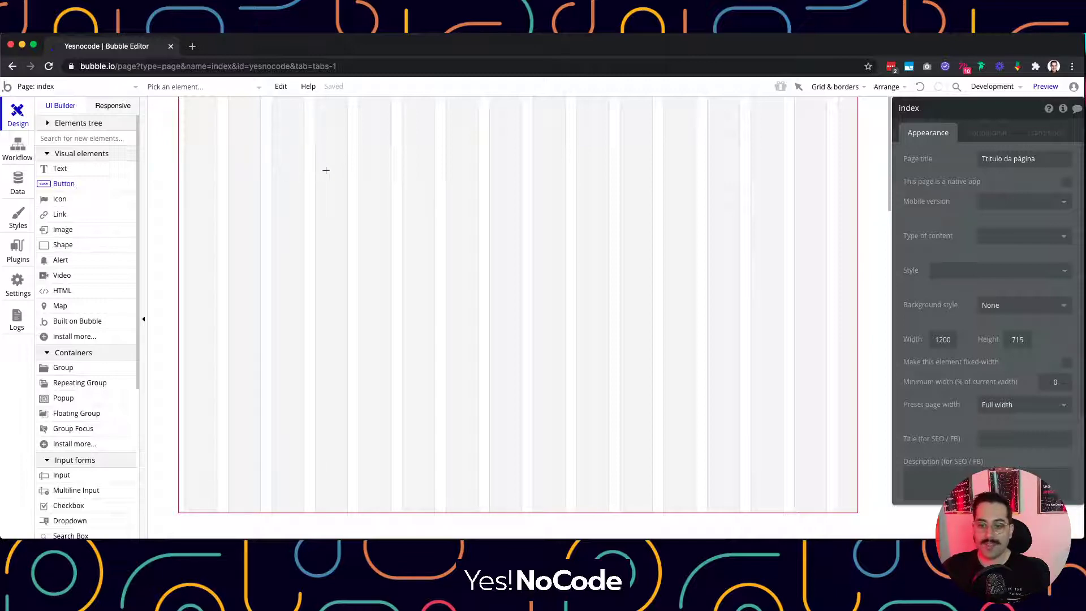
click(326, 171)
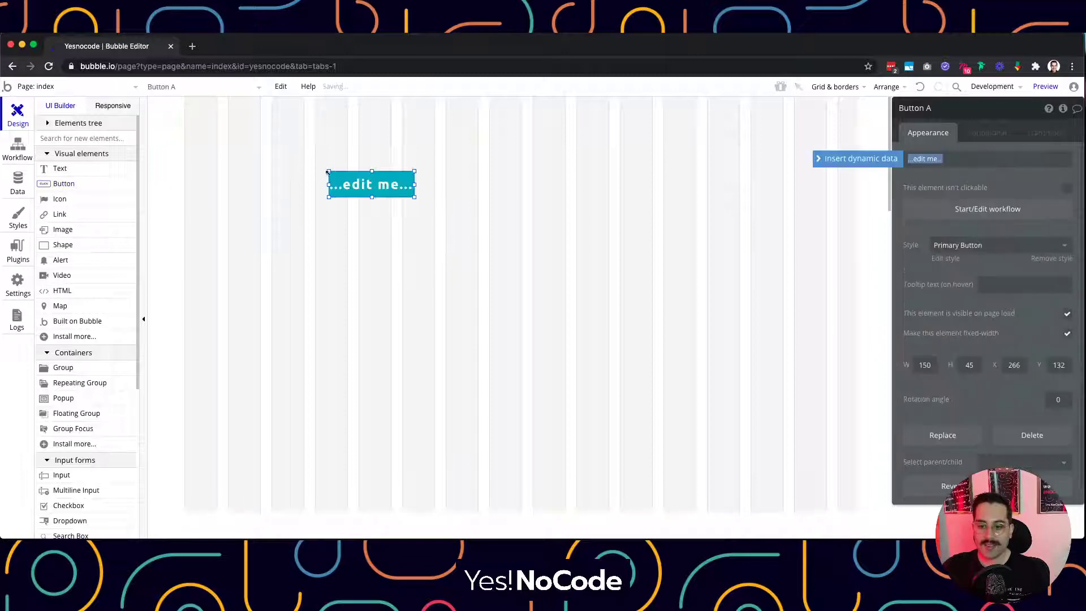
Examine the placed button's appearance properties and compare them with those of the page
click(287, 228)
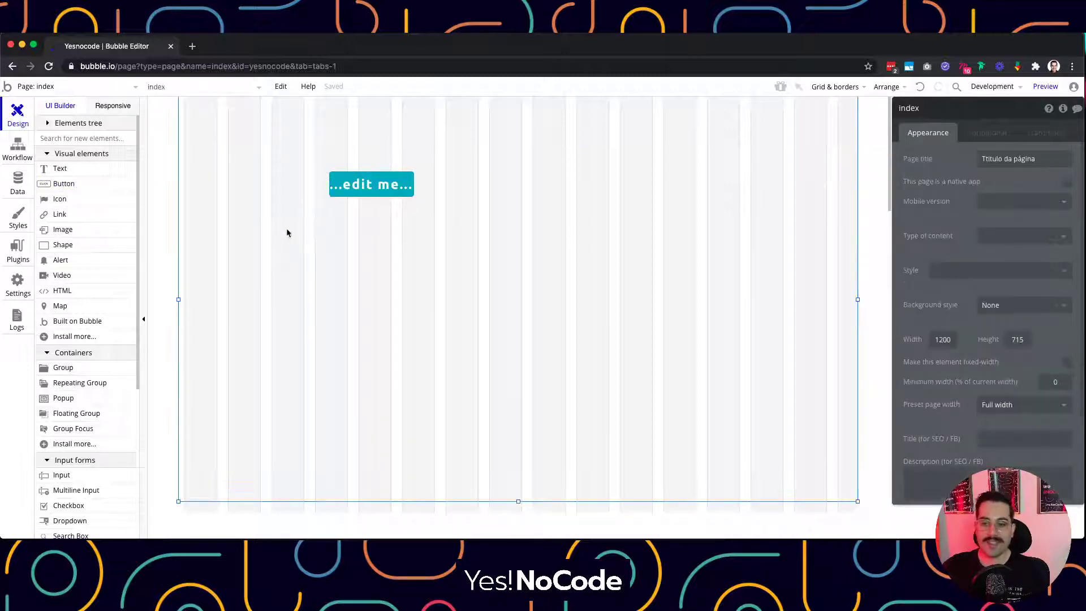
click(372, 192)
click(396, 228)
click(378, 194)
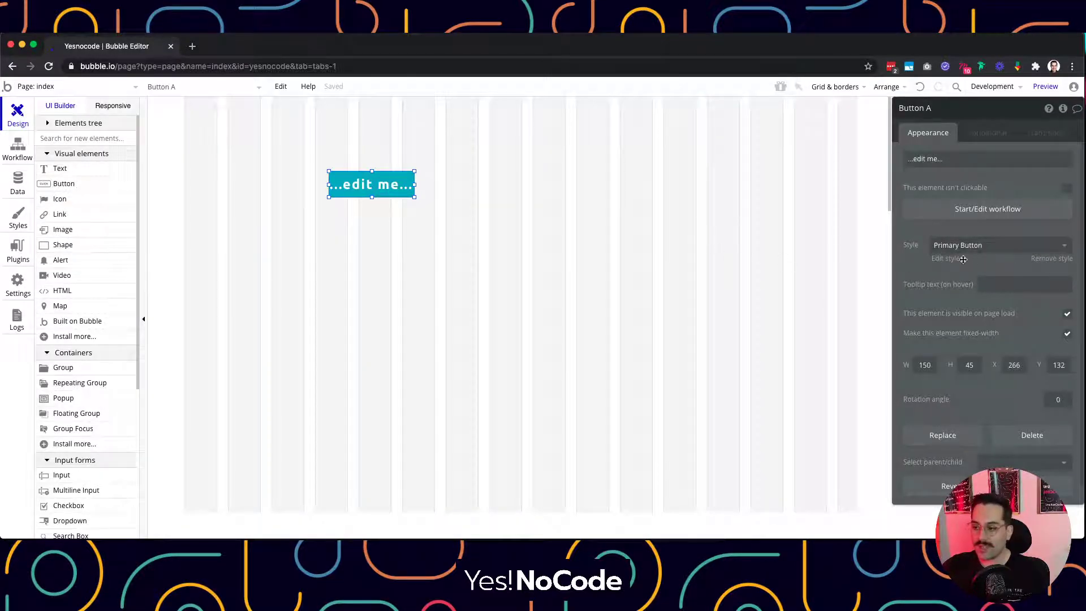
click(389, 220)
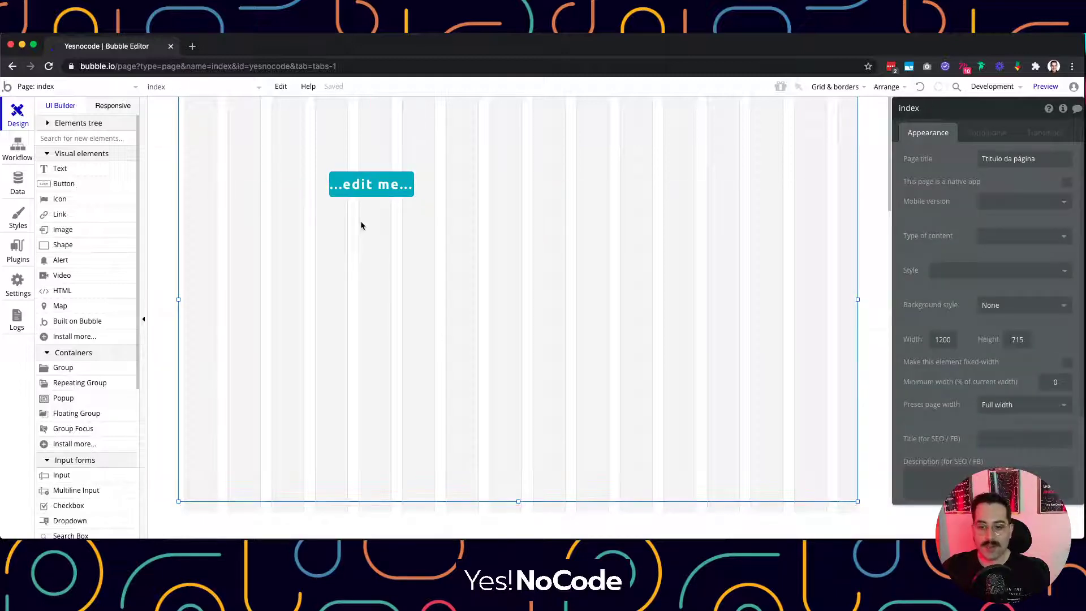
click(365, 191)
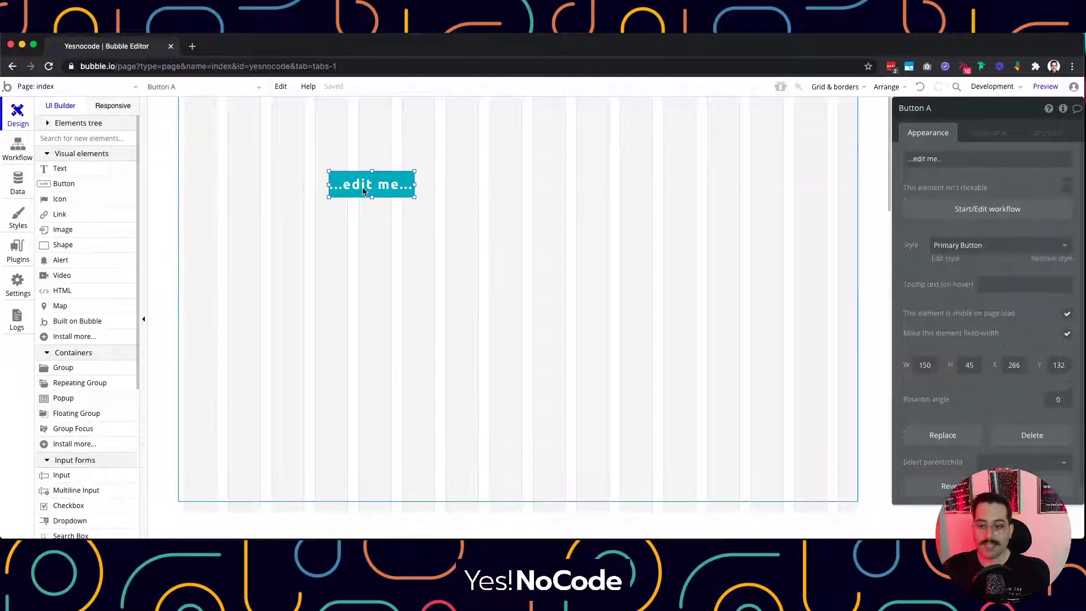
click(359, 212)
click(365, 185)
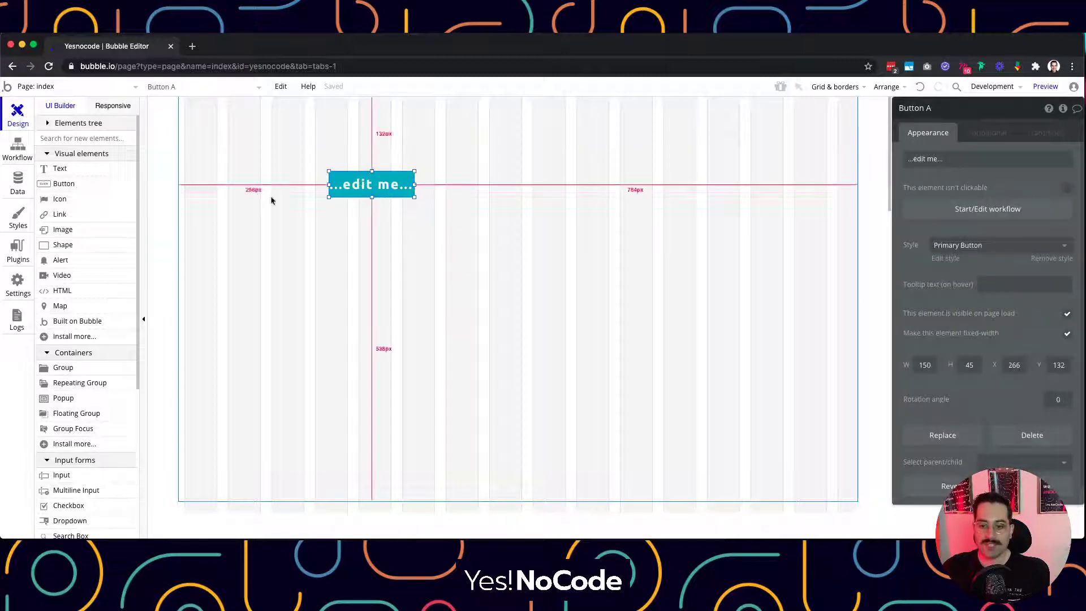
Add a second default-size button beside the first and align their top edges, at about X 449, Y 132
click(94, 186)
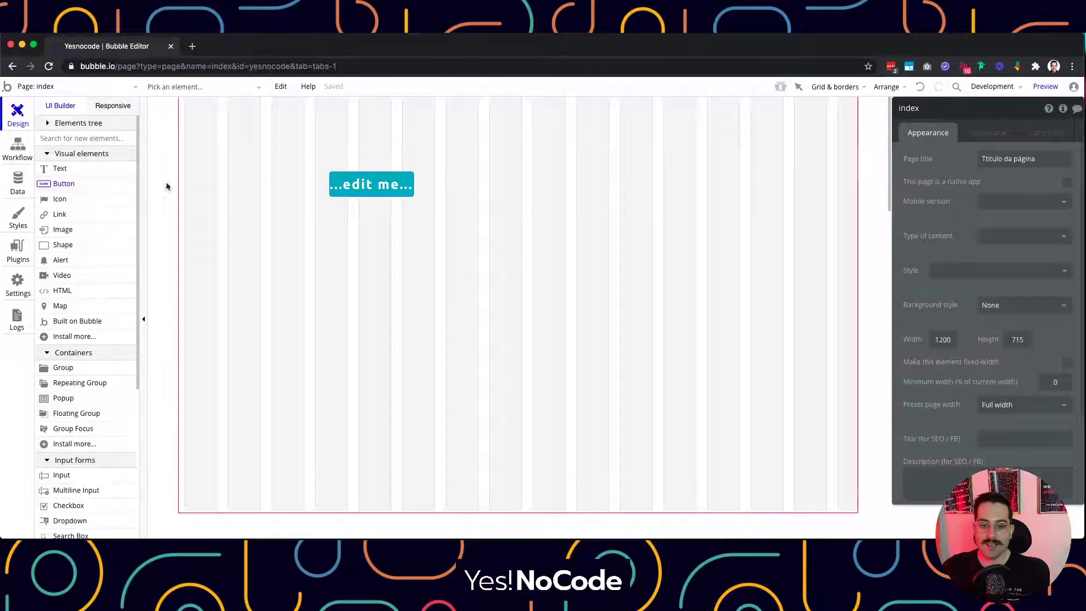
click(451, 183)
click(426, 264)
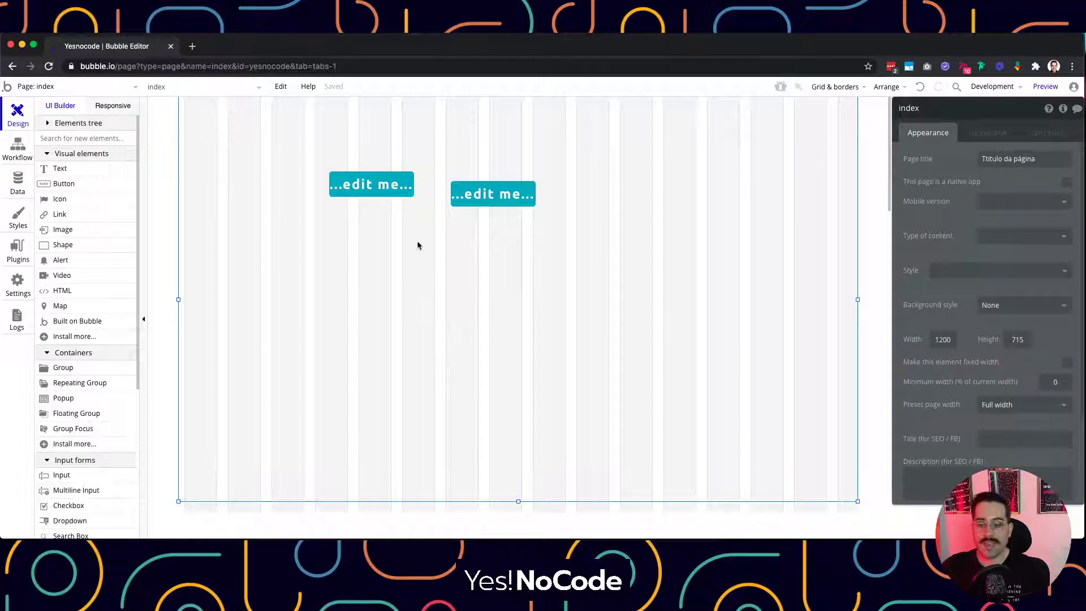
click(466, 196)
drag(474, 200, 454, 190)
click(449, 221)
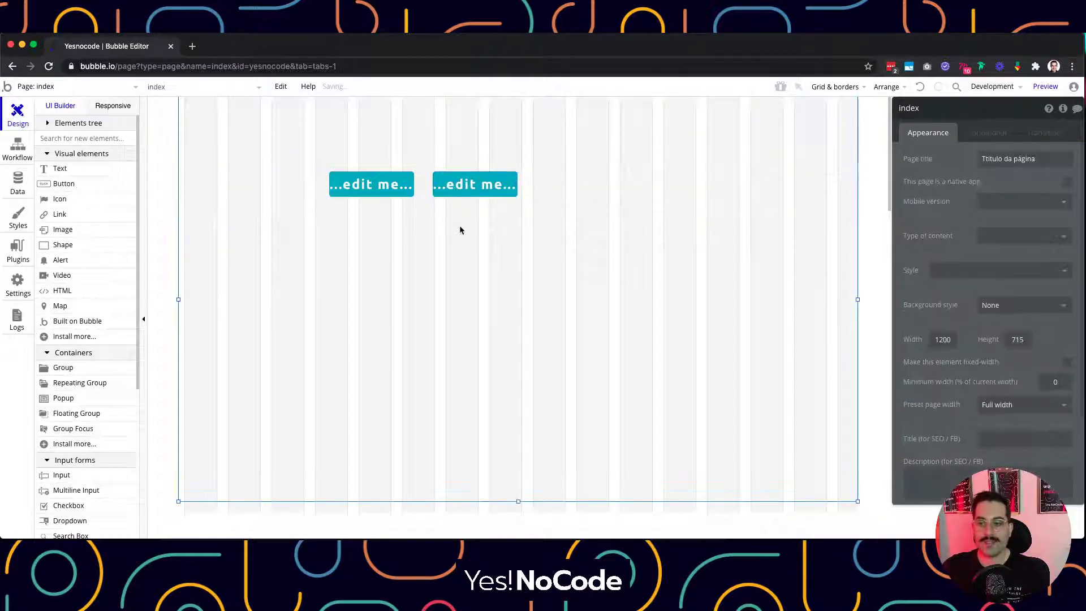
Widen the second button to about 198 px and undo the change made to its height
click(449, 192)
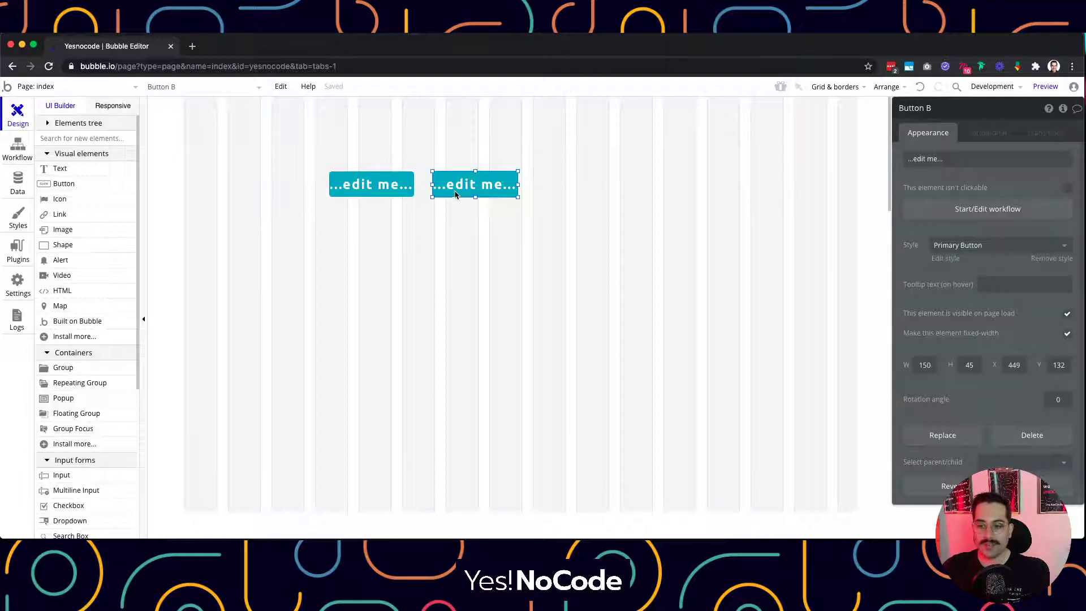
drag(456, 193, 488, 218)
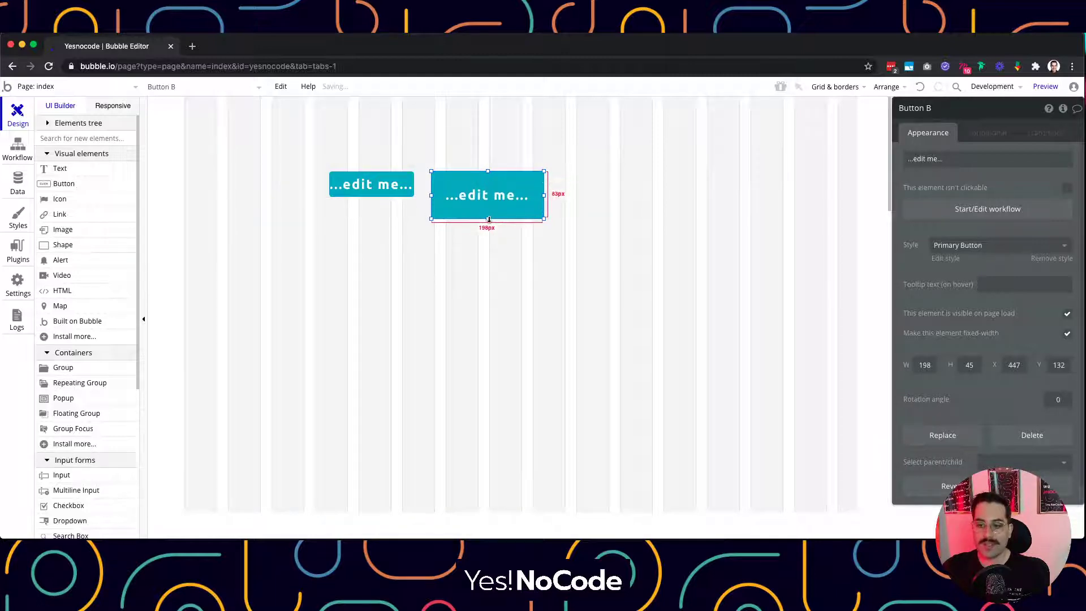
click(542, 252)
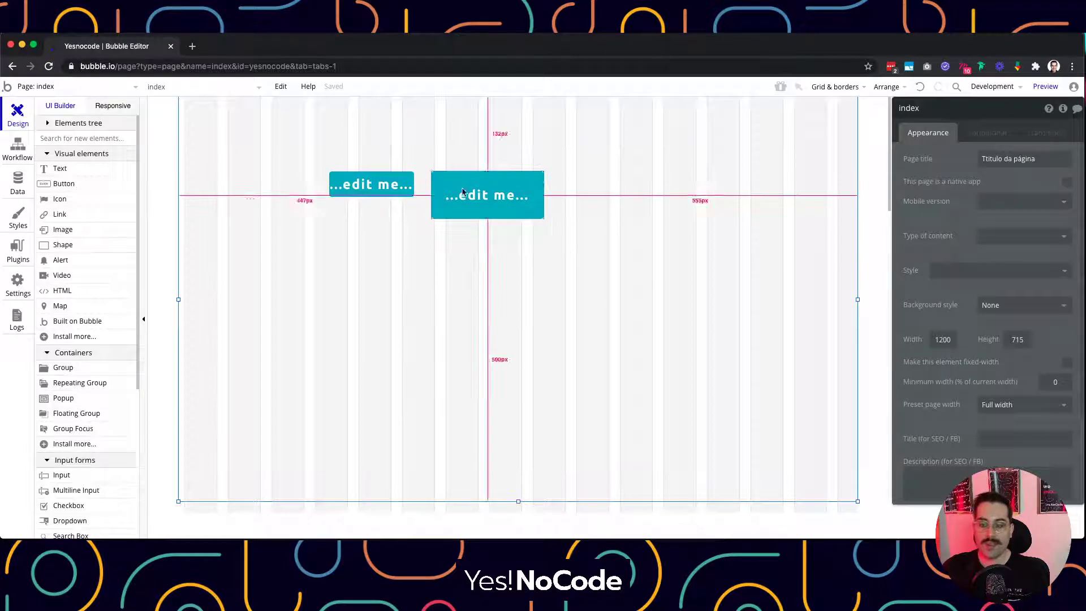
key(super+z)
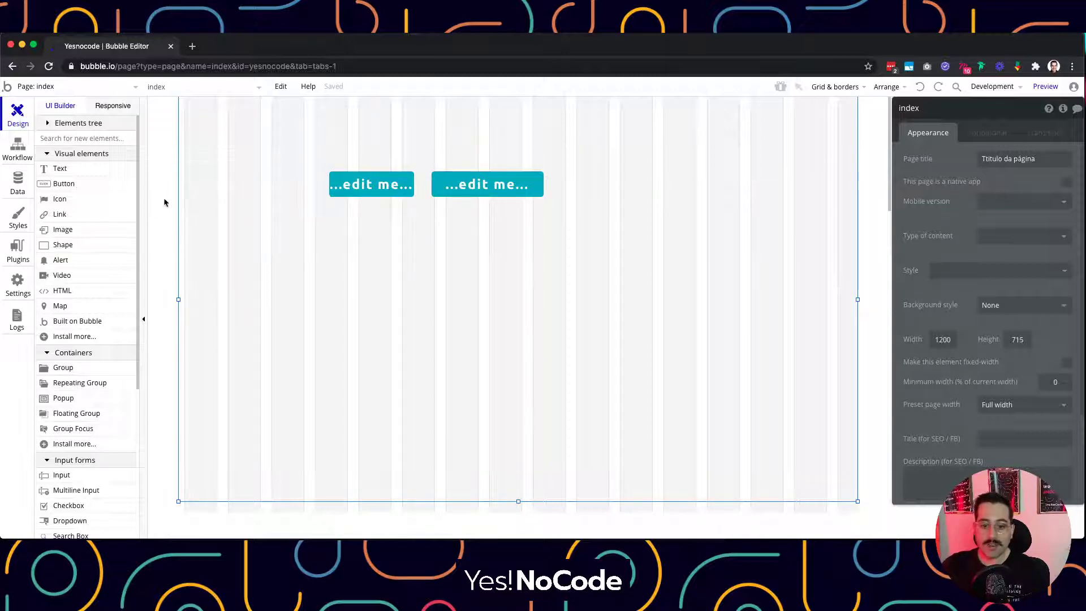
click(79, 185)
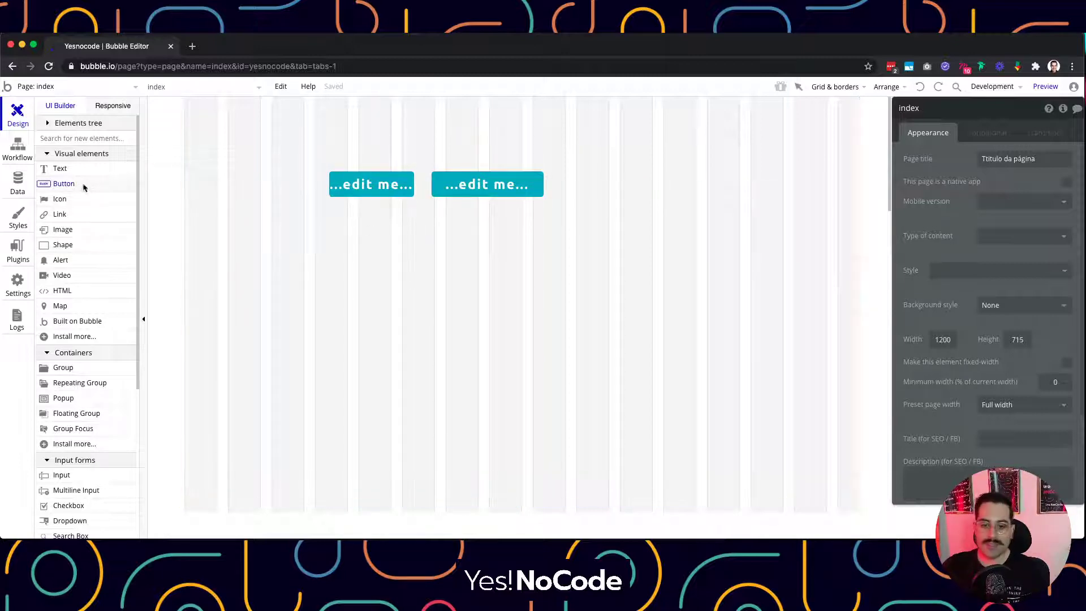
click(339, 227)
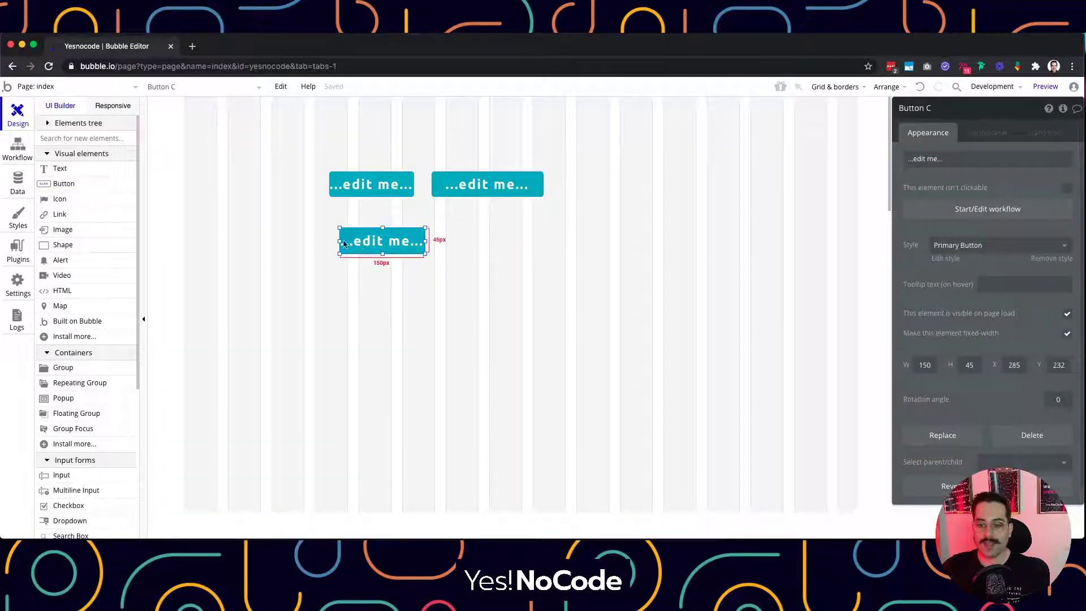
key(Delete)
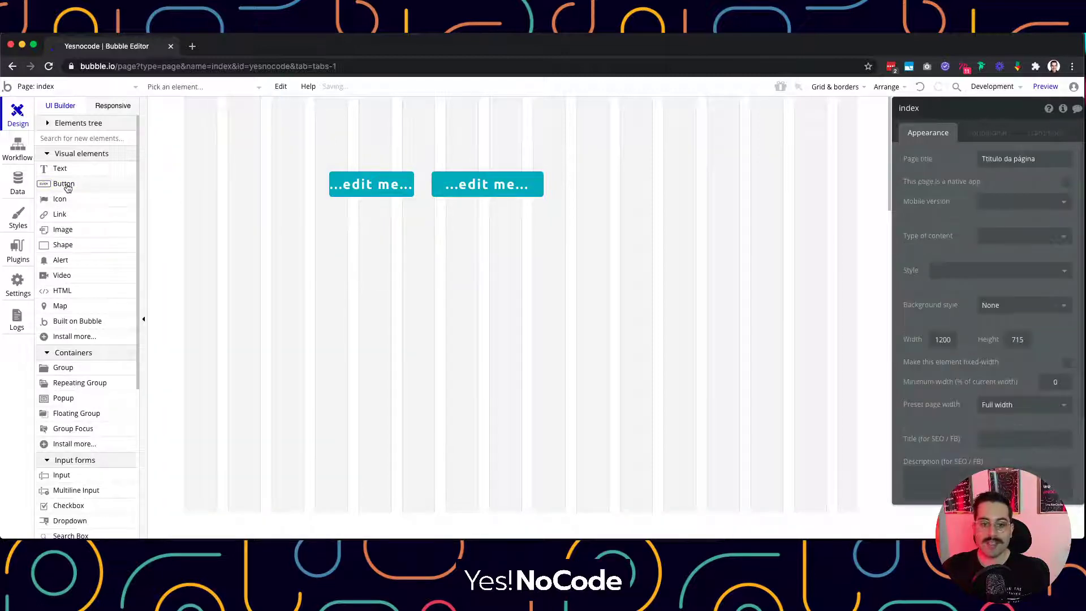
Draw a third button below the first one, about 206 by 58 px
click(65, 185)
drag(321, 231, 438, 264)
click(239, 275)
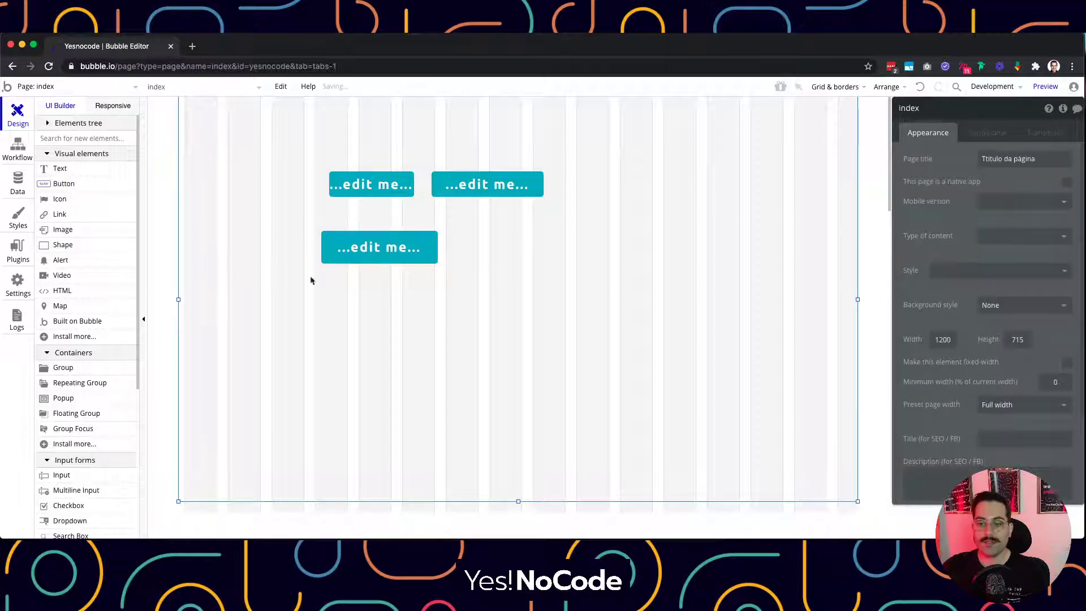
Draw two more buttons in the lower row beside the third, about 199 by 89 px and about 162 by 71 px
click(64, 182)
drag(463, 250, 578, 301)
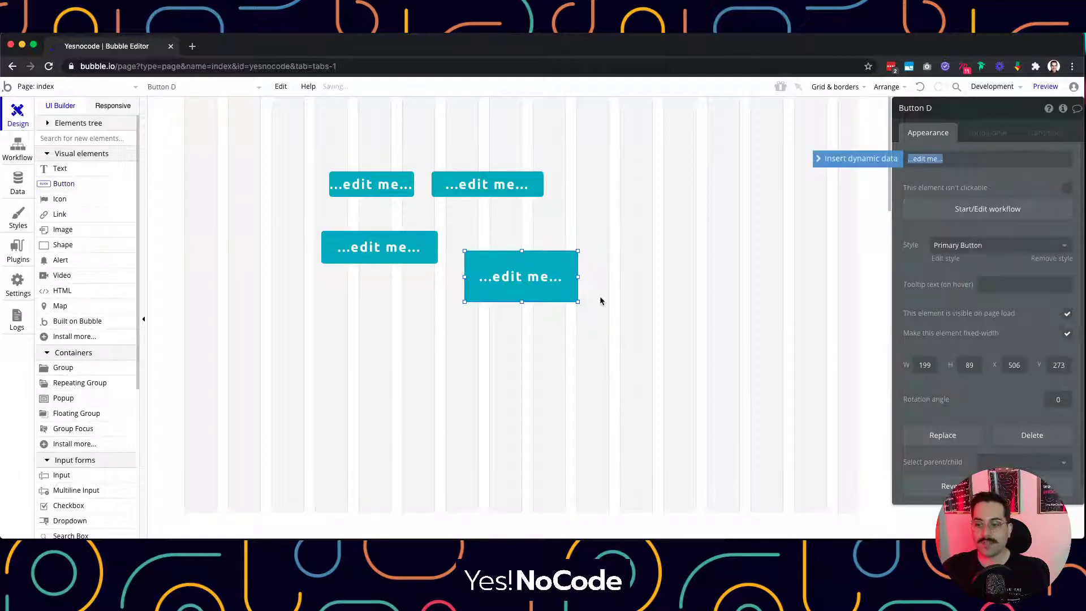
click(85, 184)
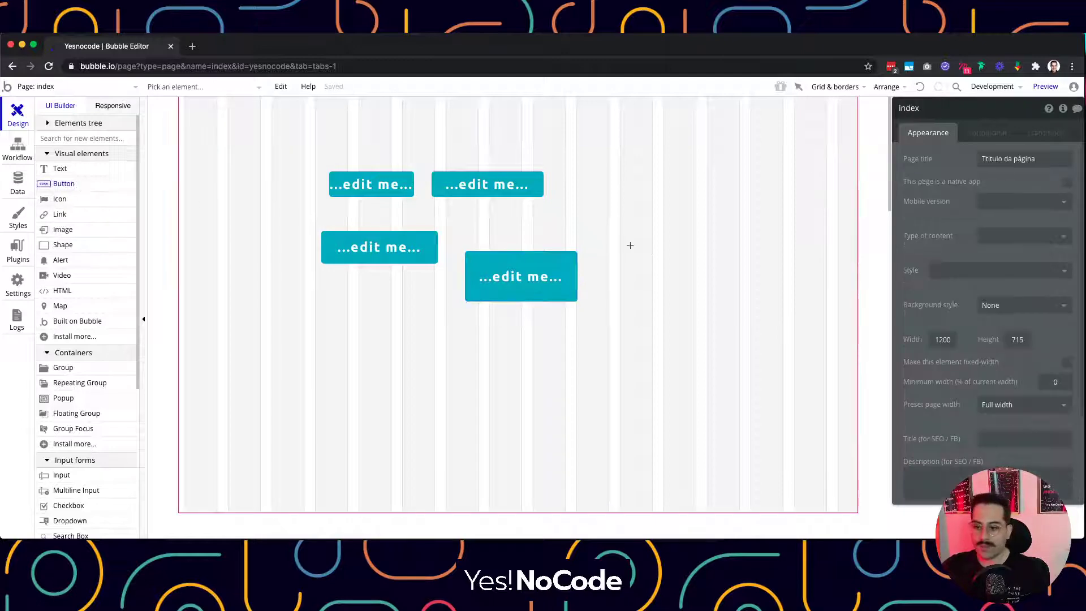
mouse_move(591, 235)
mouse_down()
mouse_move(683, 275)
mouse_move(620, 284)
mouse_up()
click(613, 322)
click(622, 266)
Move the third button to X 266, Y 273, aligning it with the first button's left edge and the lower row's top edge
click(572, 282)
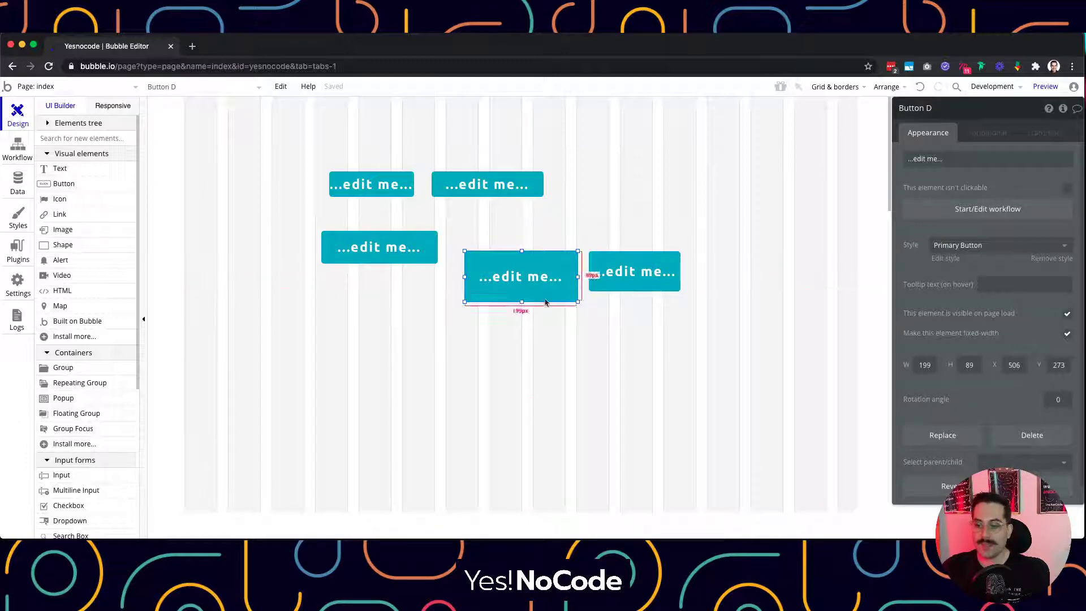
click(407, 261)
drag(407, 261, 414, 282)
key(alt)
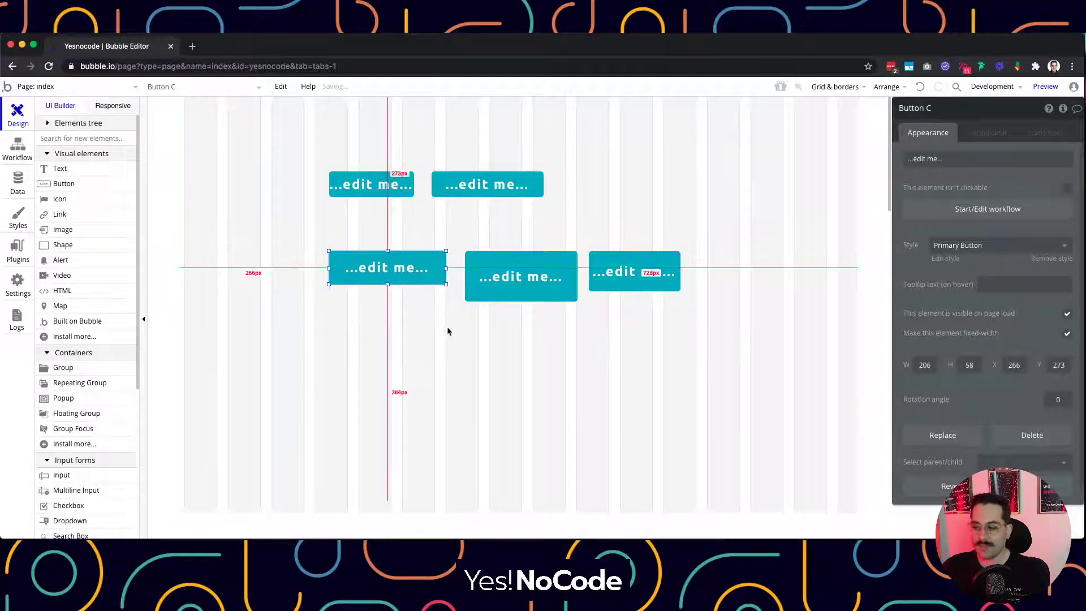
click(409, 318)
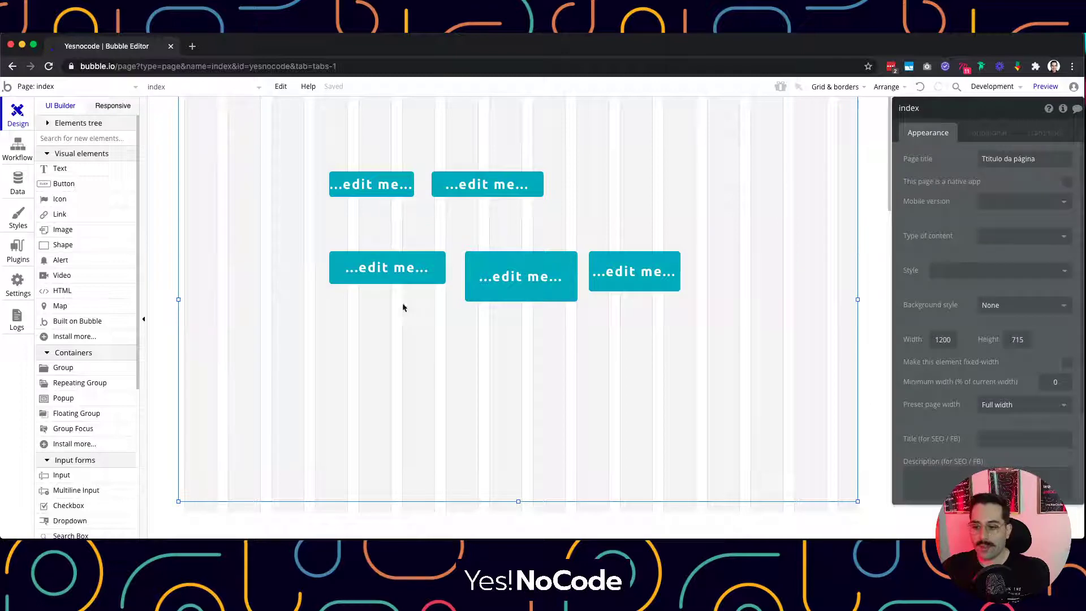
Set the height of all three lower-row buttons to 45 px
click(424, 276)
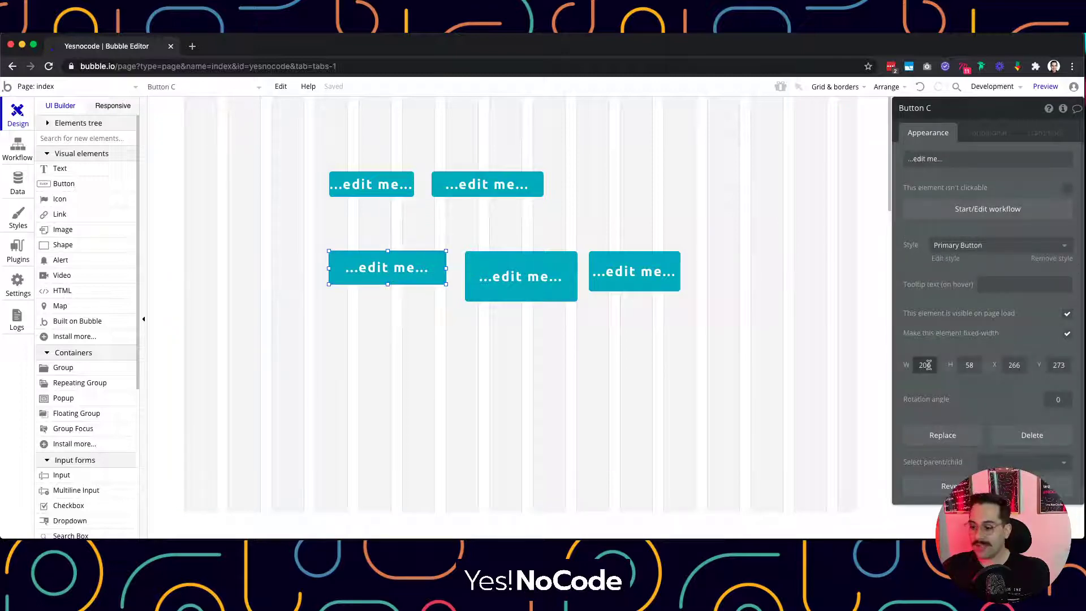
click(908, 365)
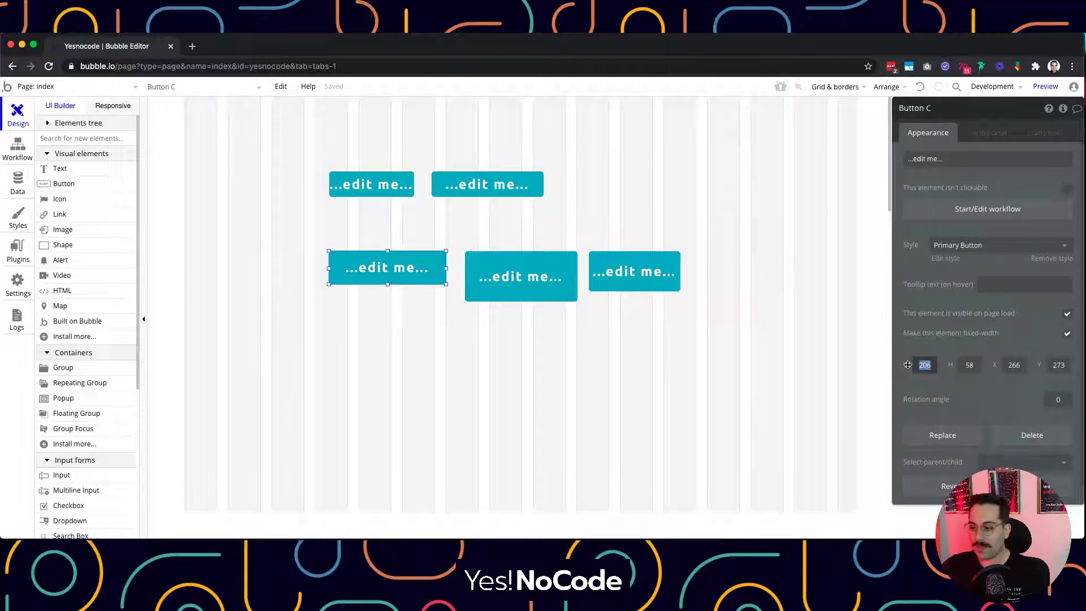
click(956, 367)
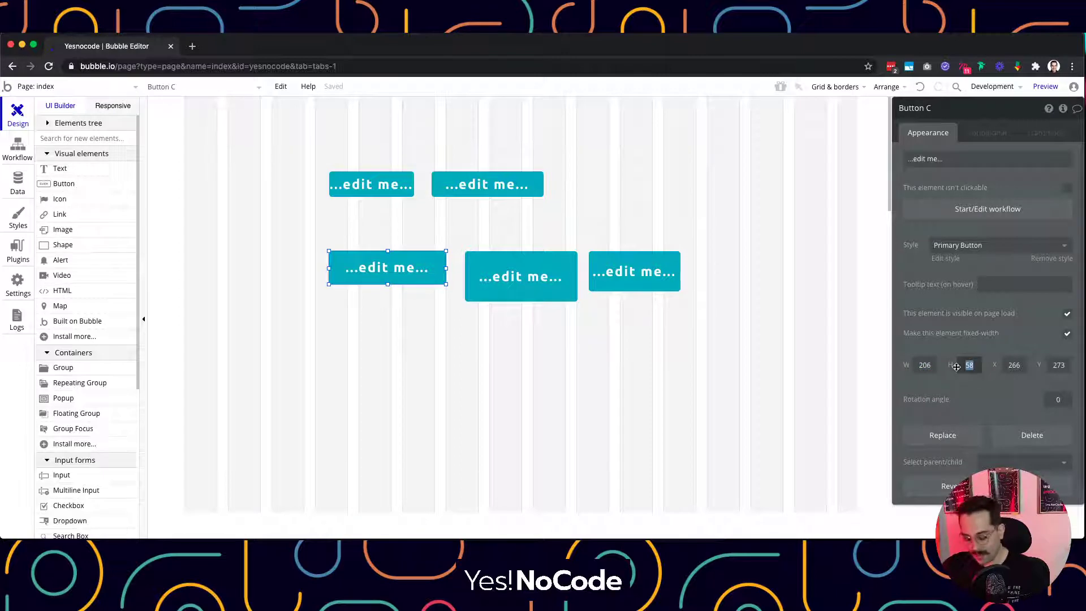
text(44)
click(517, 288)
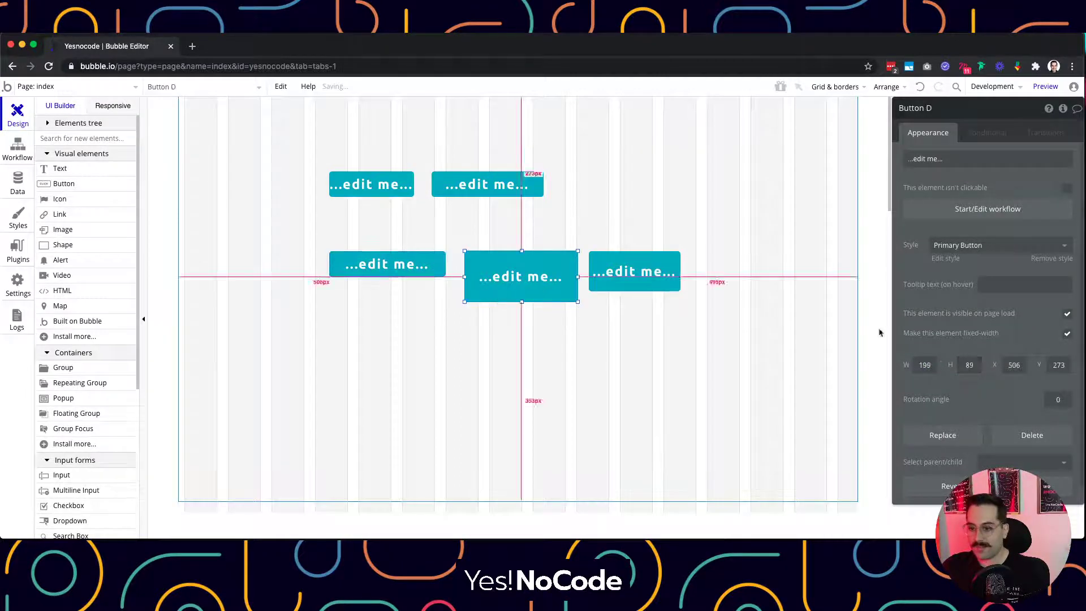
text(44)
click(651, 285)
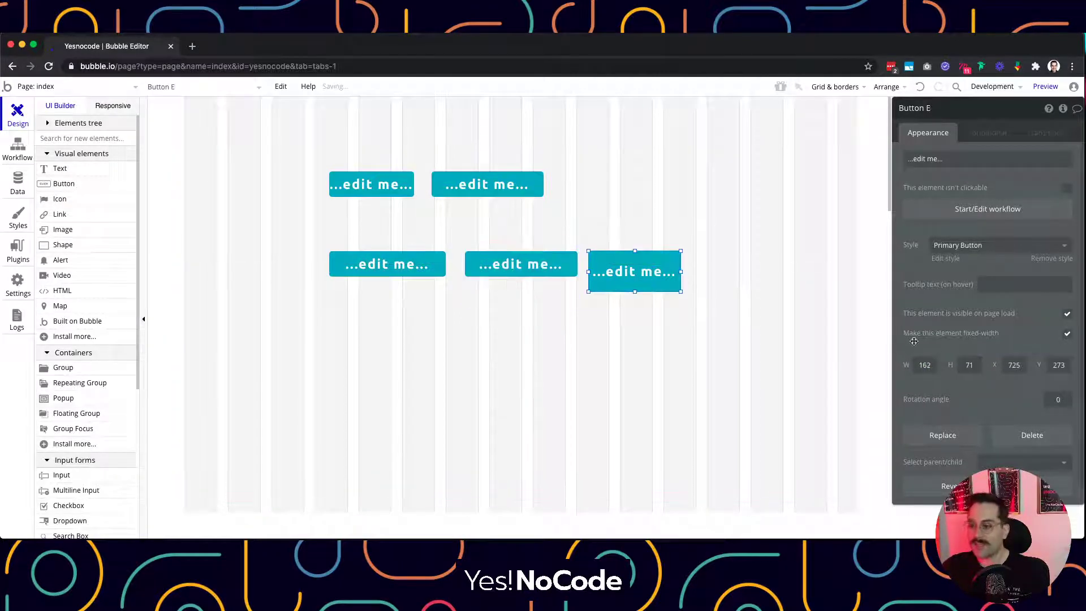
click(973, 366)
text(44)
click(684, 315)
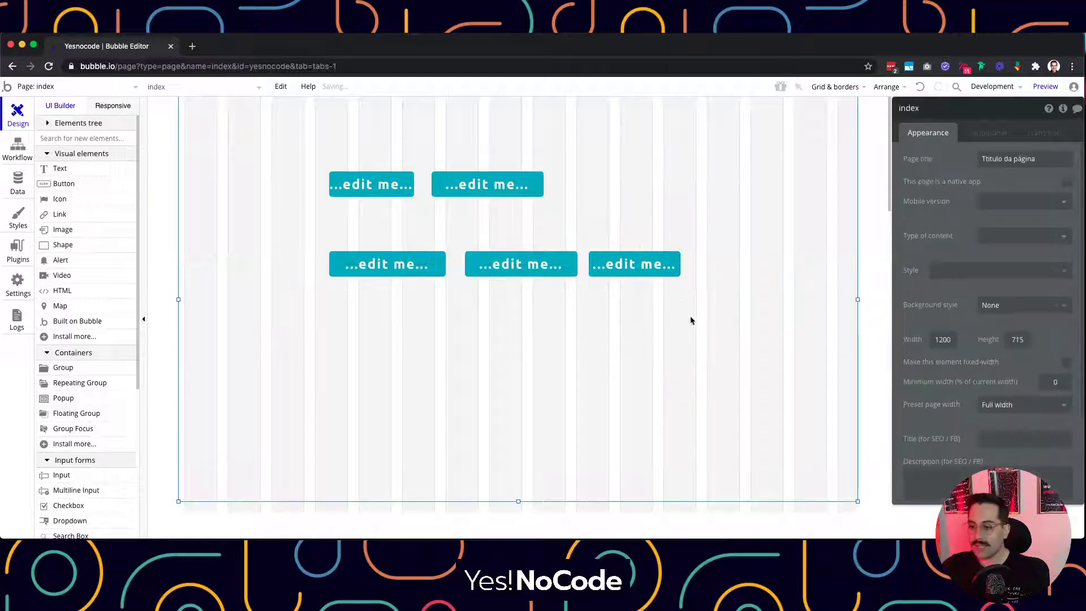
click(646, 274)
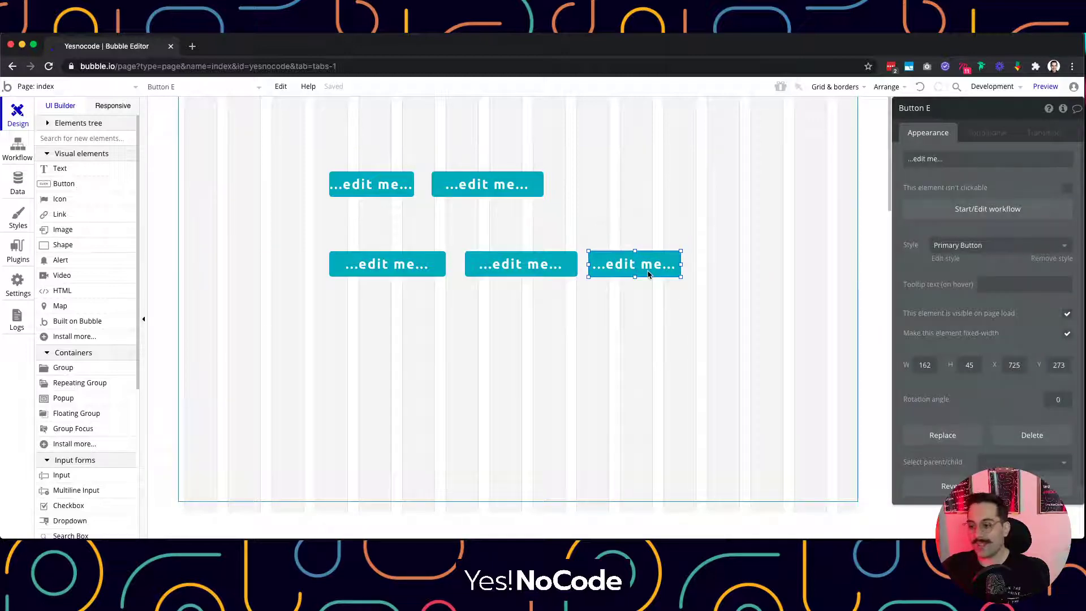
Display the spacing guides around the last and middle buttons of the lower row
key(alt)
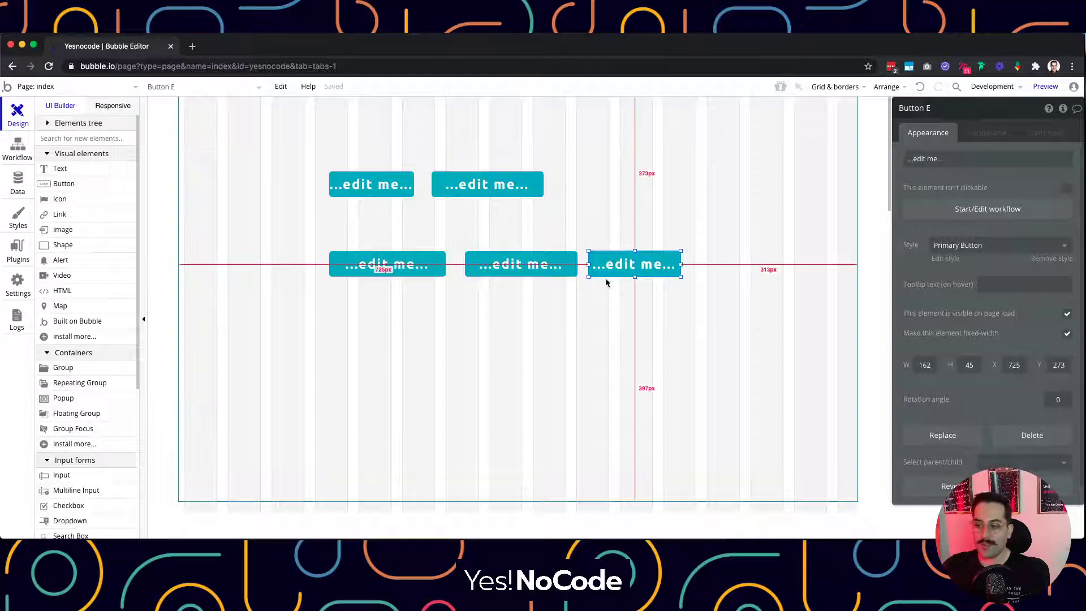
click(496, 270)
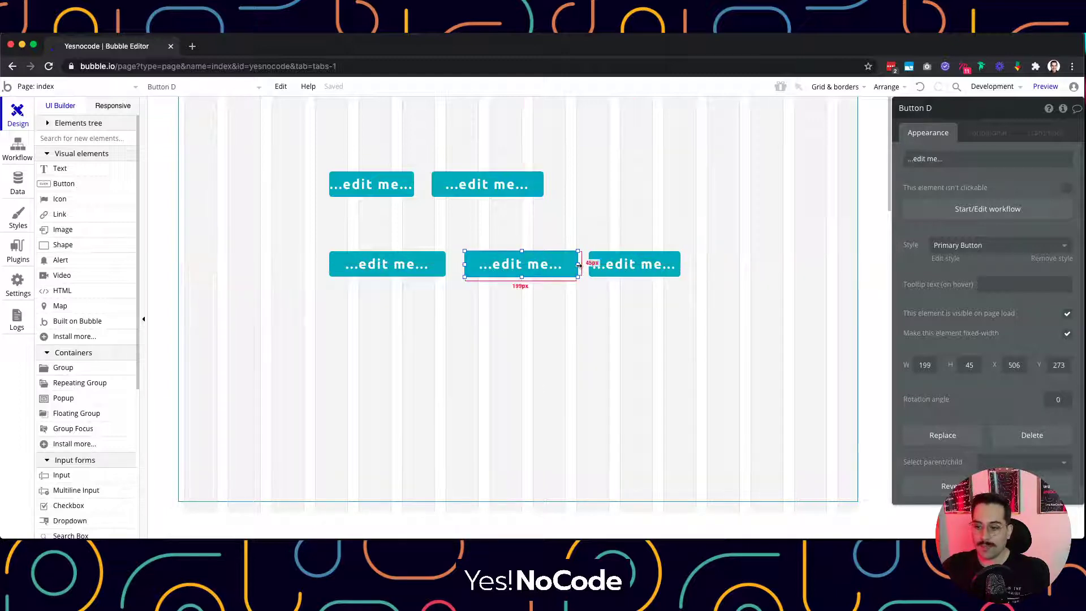
drag(907, 160, 955, 162)
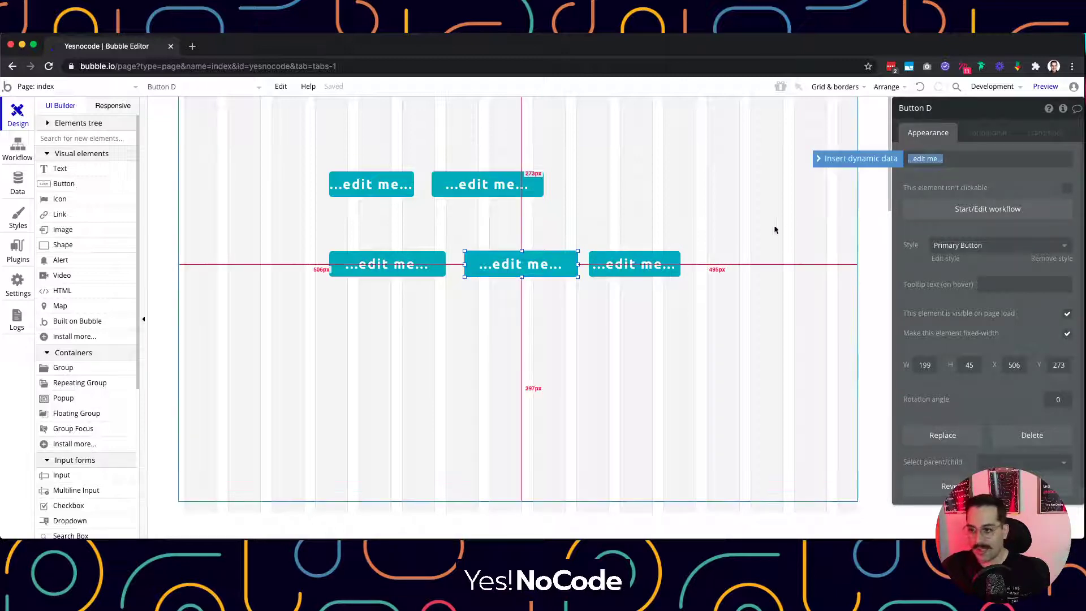
click(704, 236)
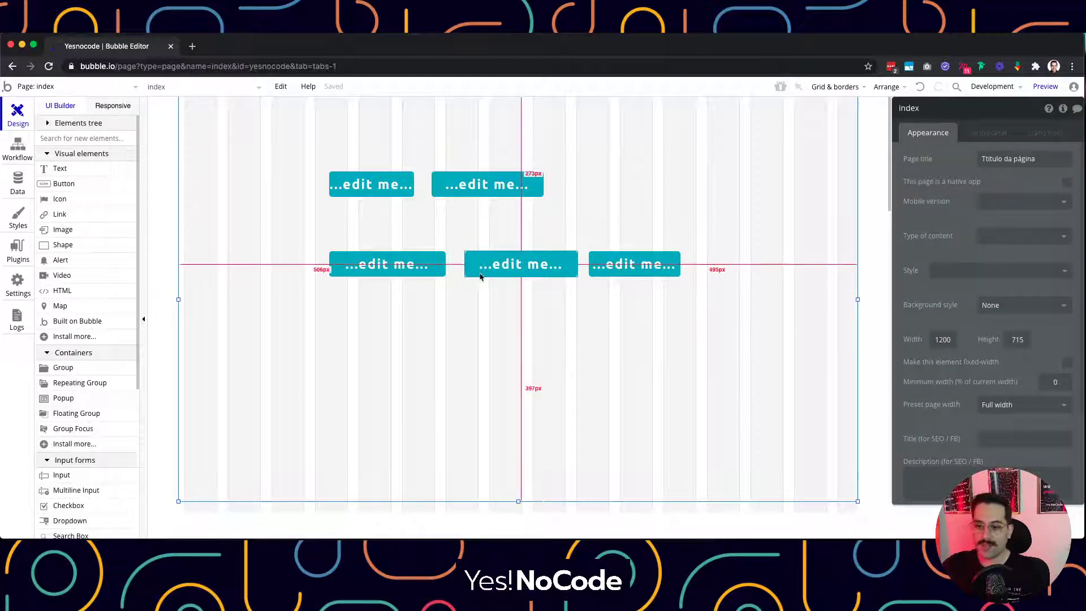
Draw a third button in the upper row, about 150 by 45 px, at X 698, Y 132
click(65, 185)
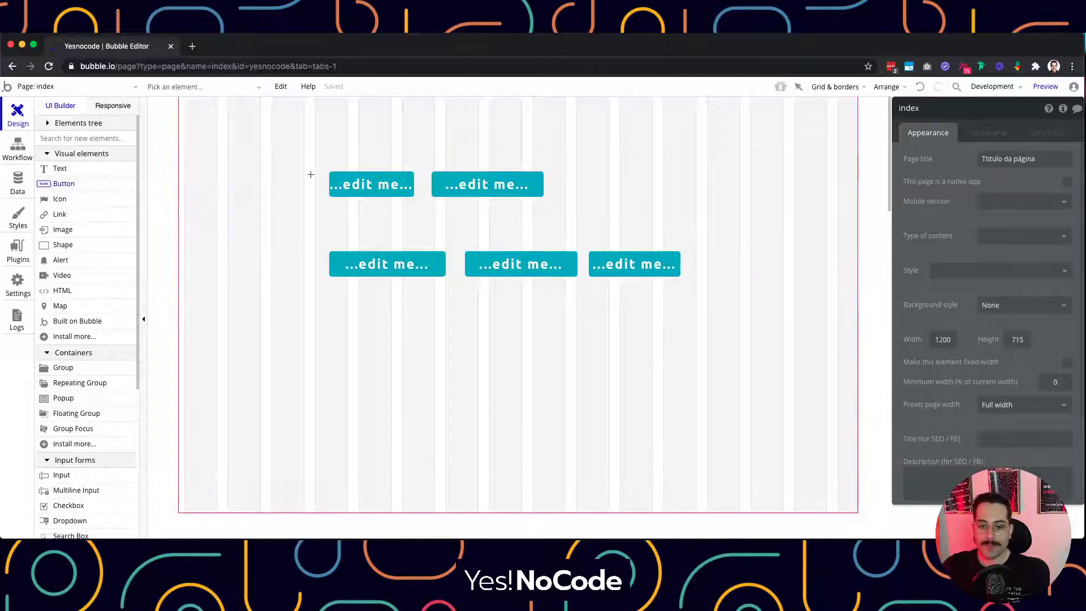
click(402, 151)
drag(437, 169, 607, 188)
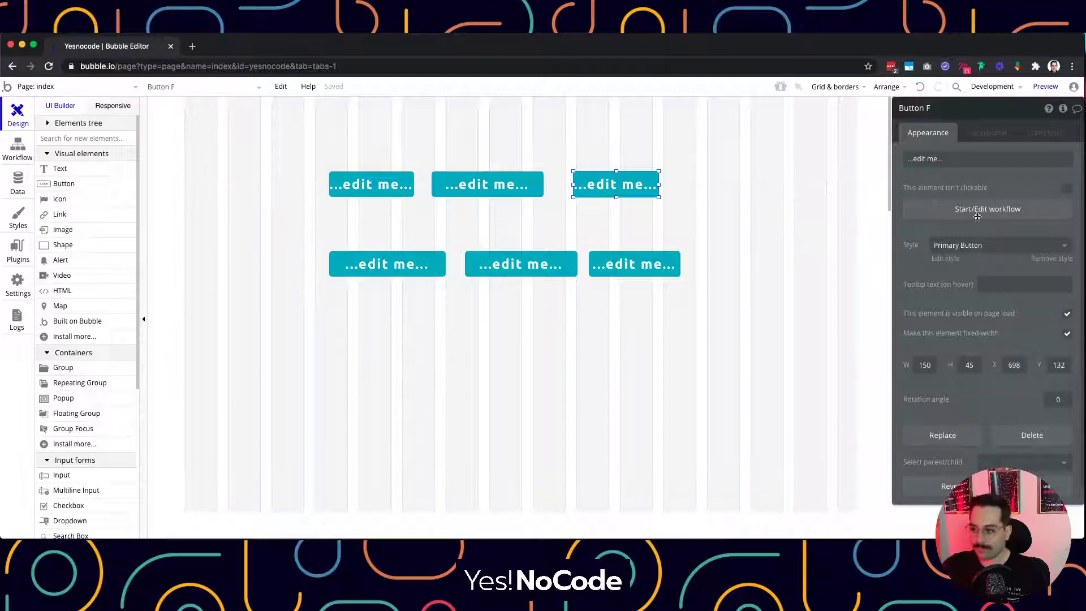
Inspect the element names of the new button, the upper row's first button and the lower row's last button
click(922, 108)
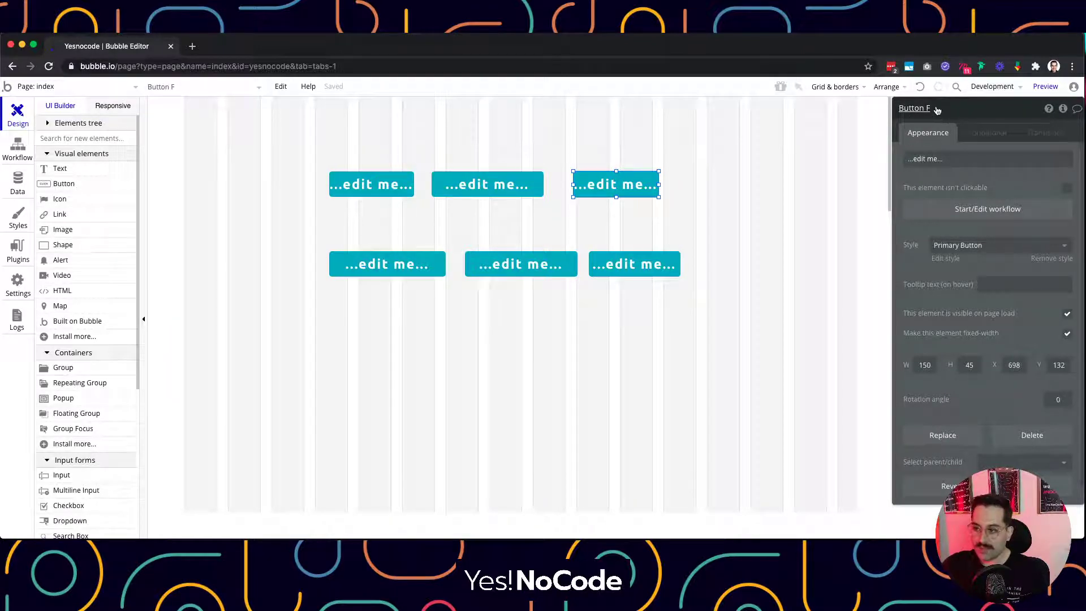
drag(910, 108, 898, 108)
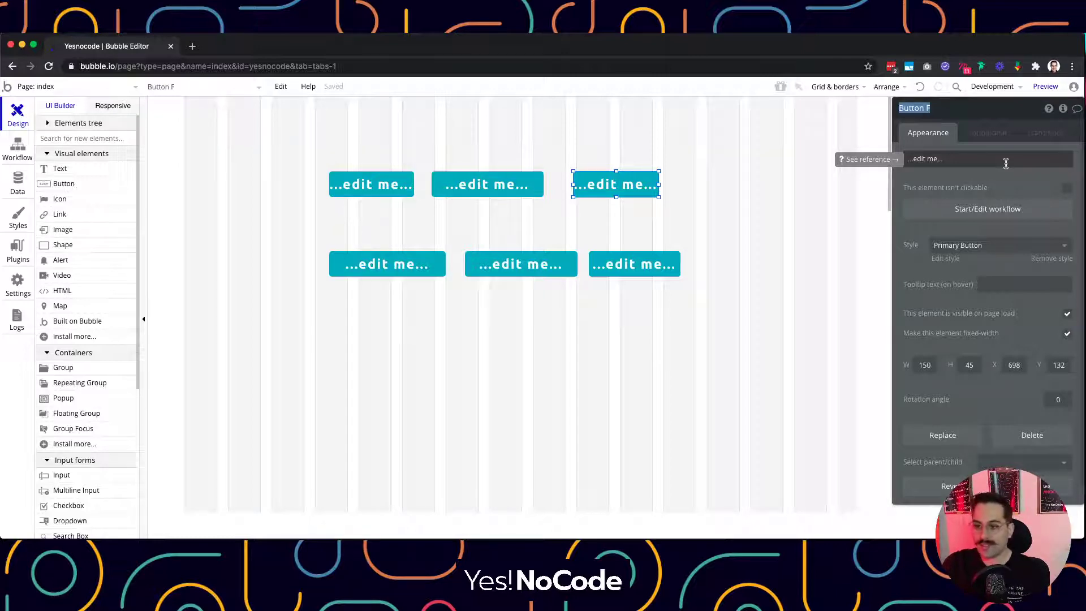
click(752, 204)
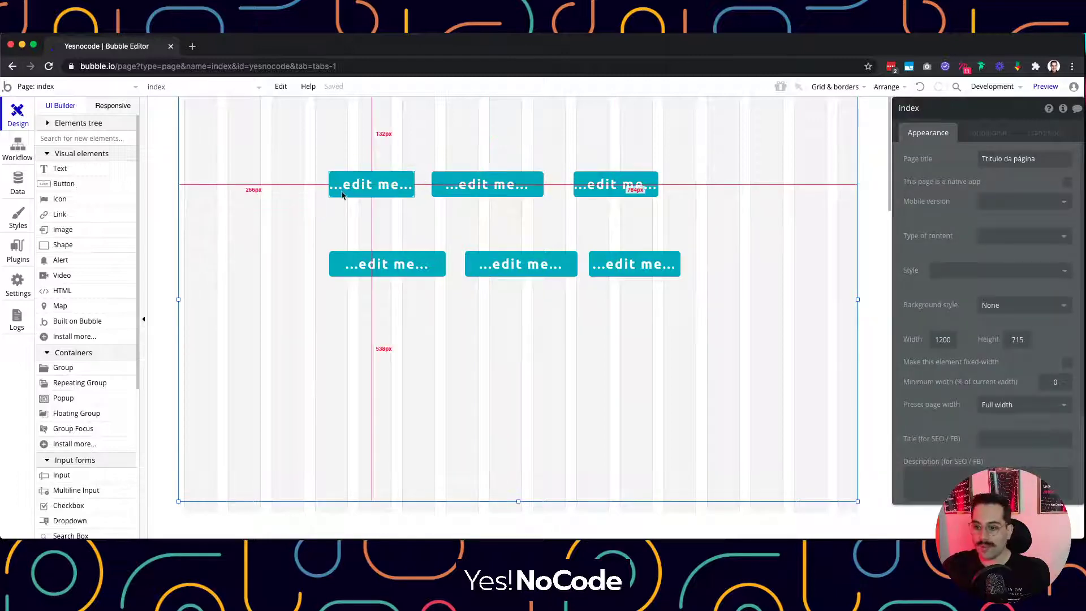
click(342, 195)
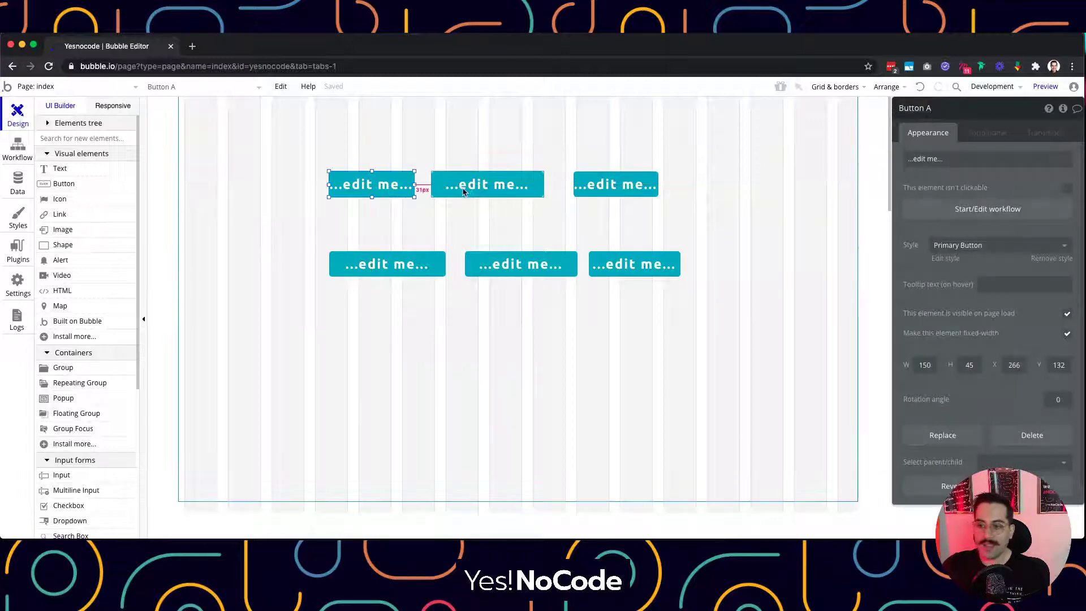
click(622, 186)
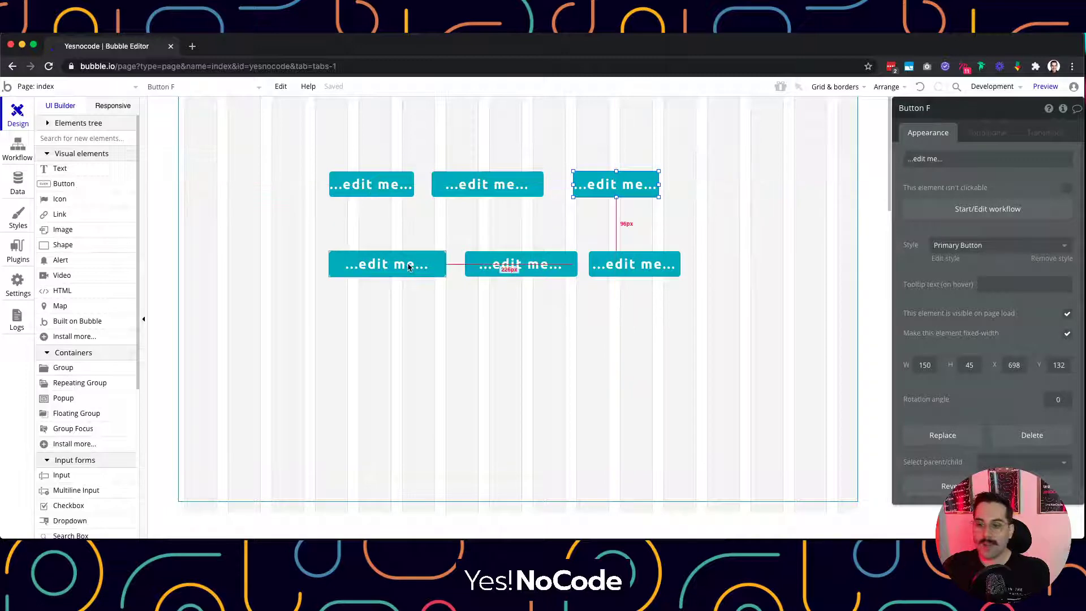
click(657, 271)
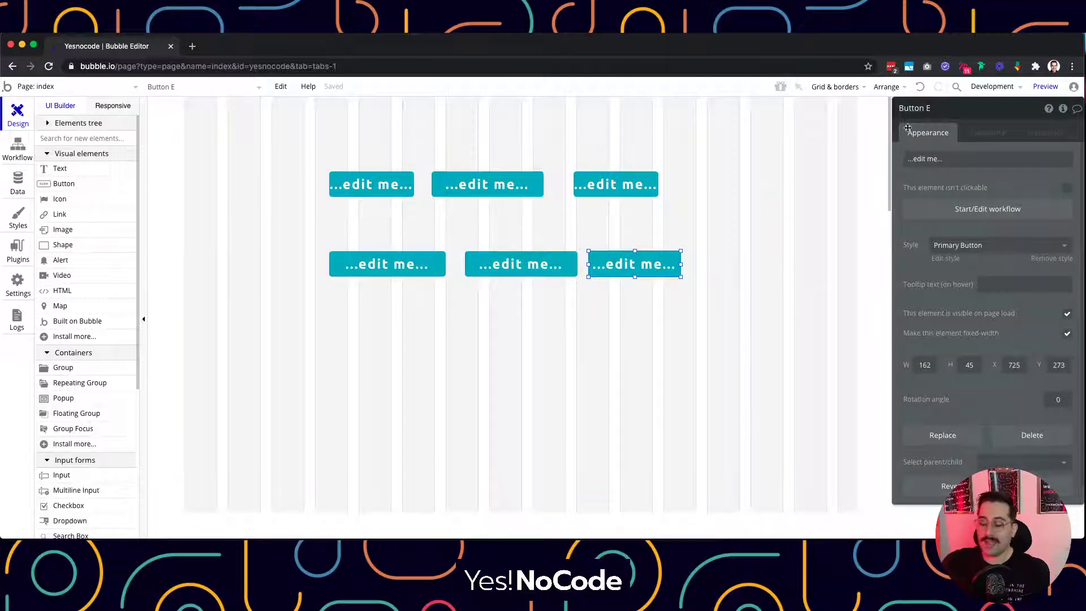
Shift the lower row's middle button closer to the first one and reposition the last button along the row
drag(628, 270, 658, 270)
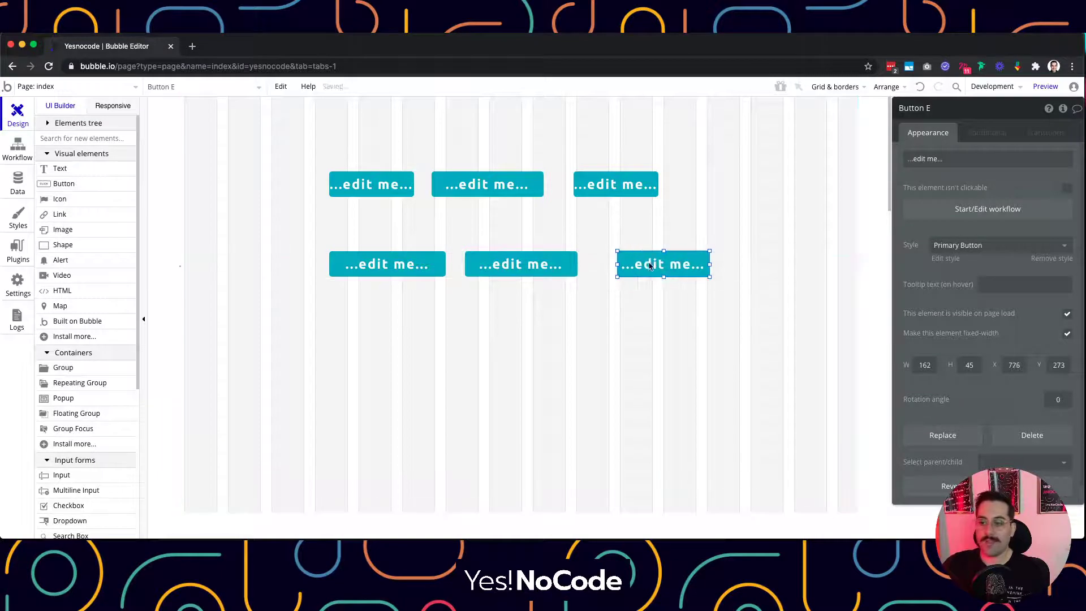
click(597, 232)
click(637, 274)
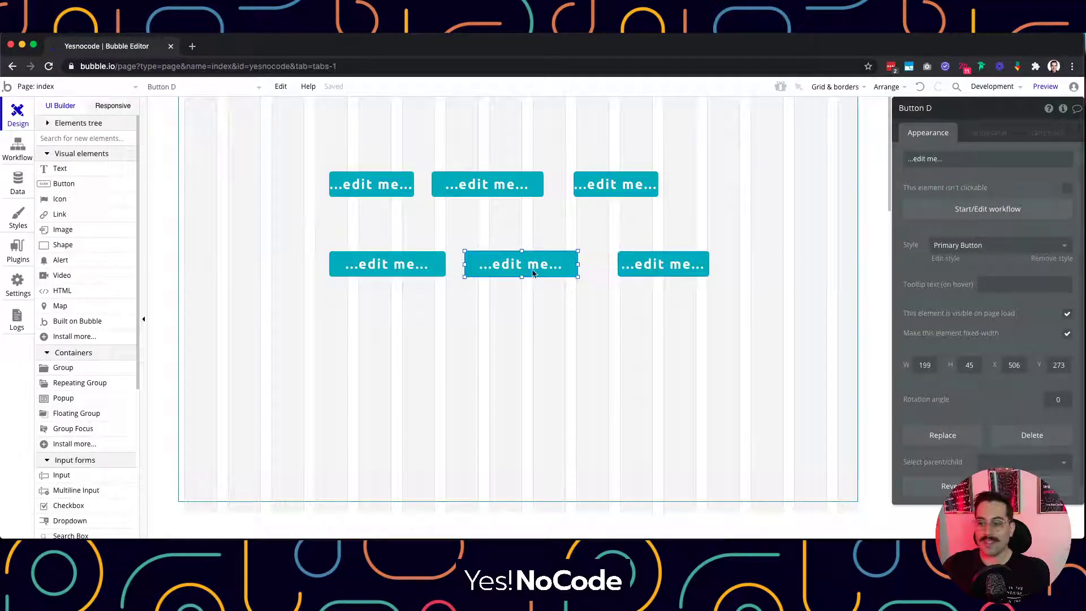
drag(637, 275, 603, 273)
click(535, 229)
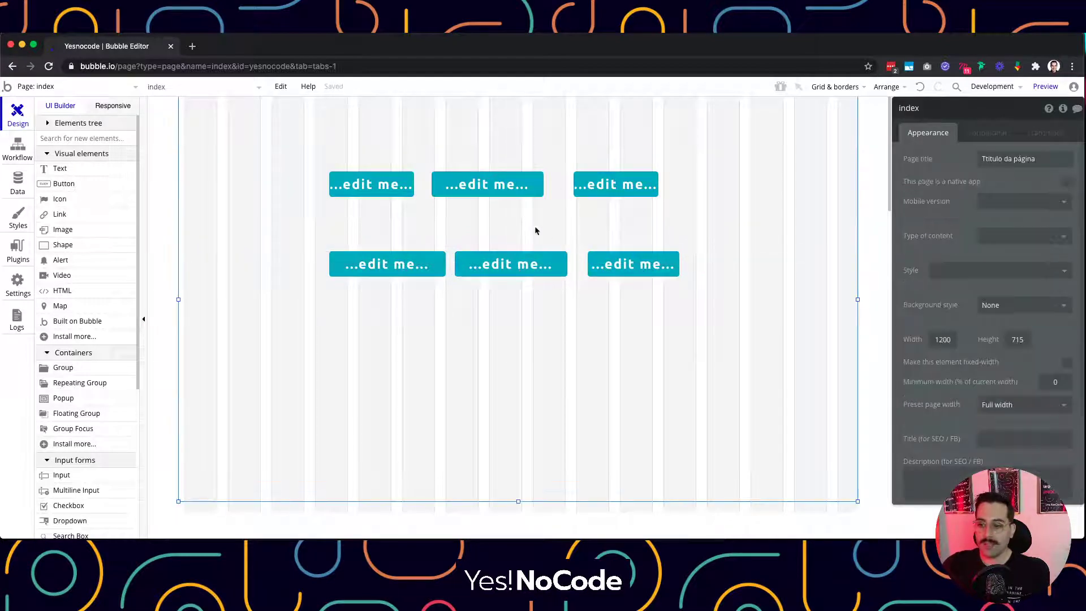
Rename the upper row's first button element as "botao-nome-exemplo"
click(376, 190)
drag(377, 190, 383, 194)
click(489, 189)
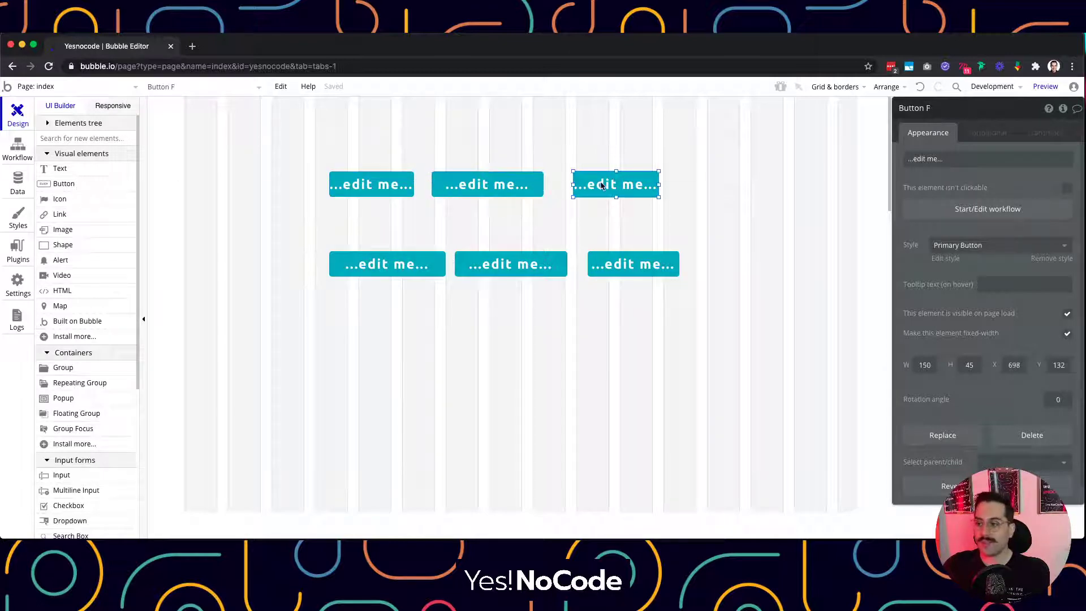
click(383, 192)
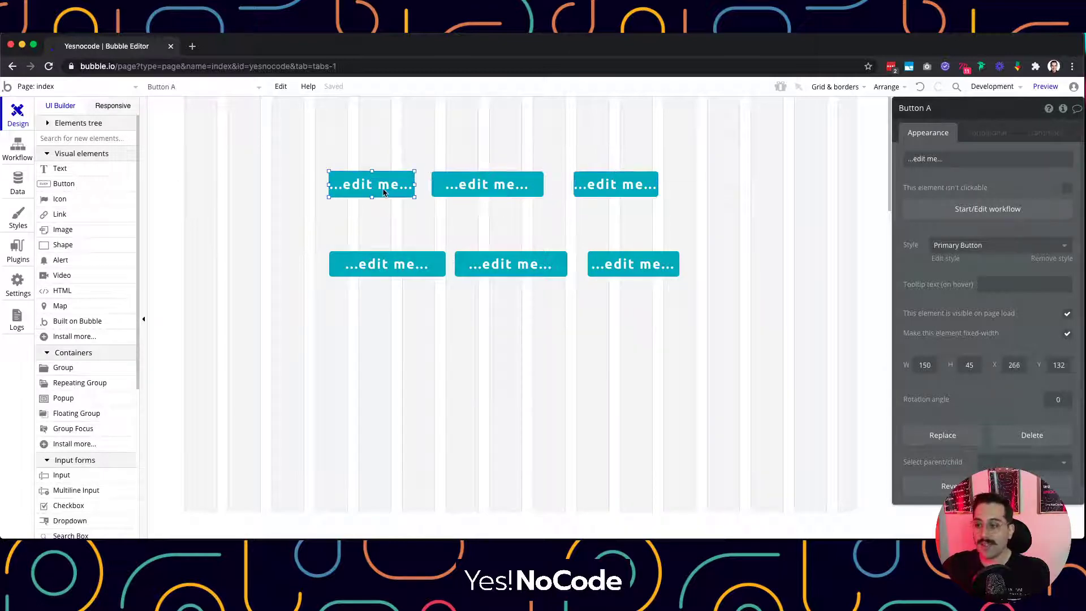
click(941, 111)
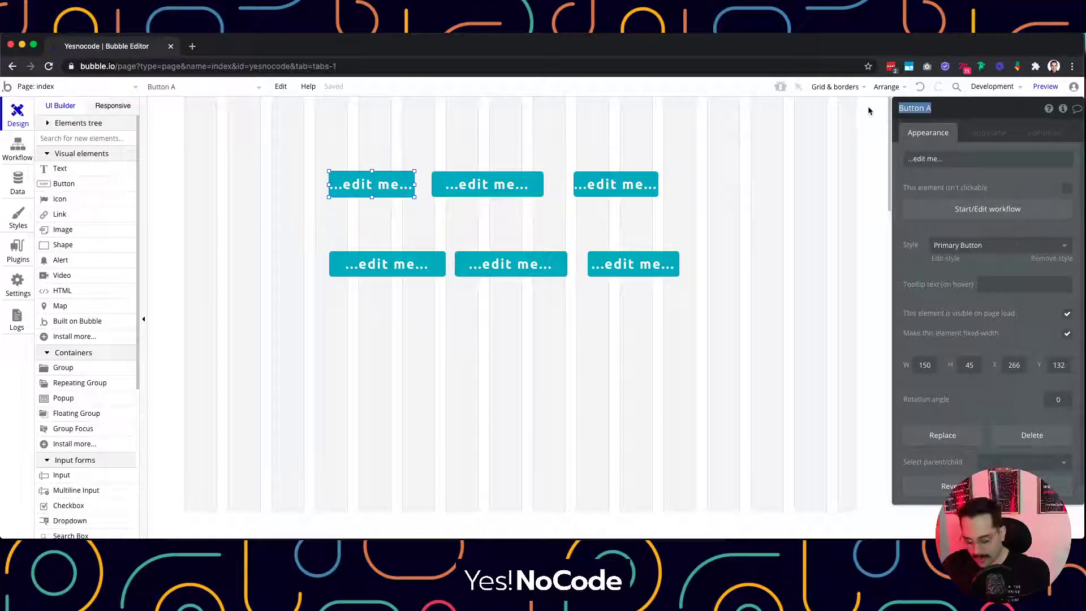
text(bota-c)
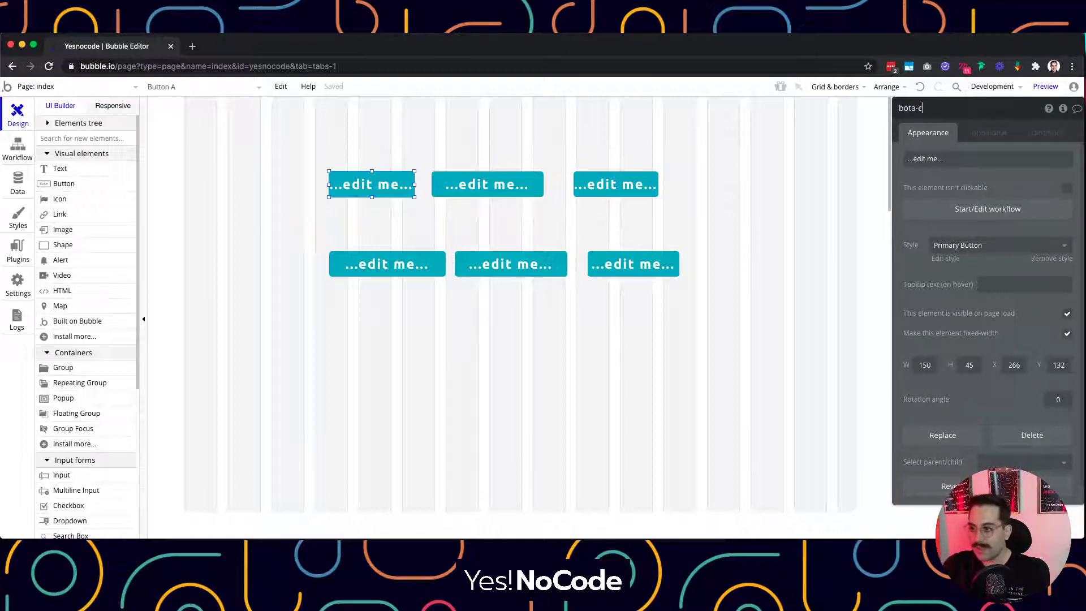
key(BackSpace)
key(BackSpace)
text(o-nome-exemplo)
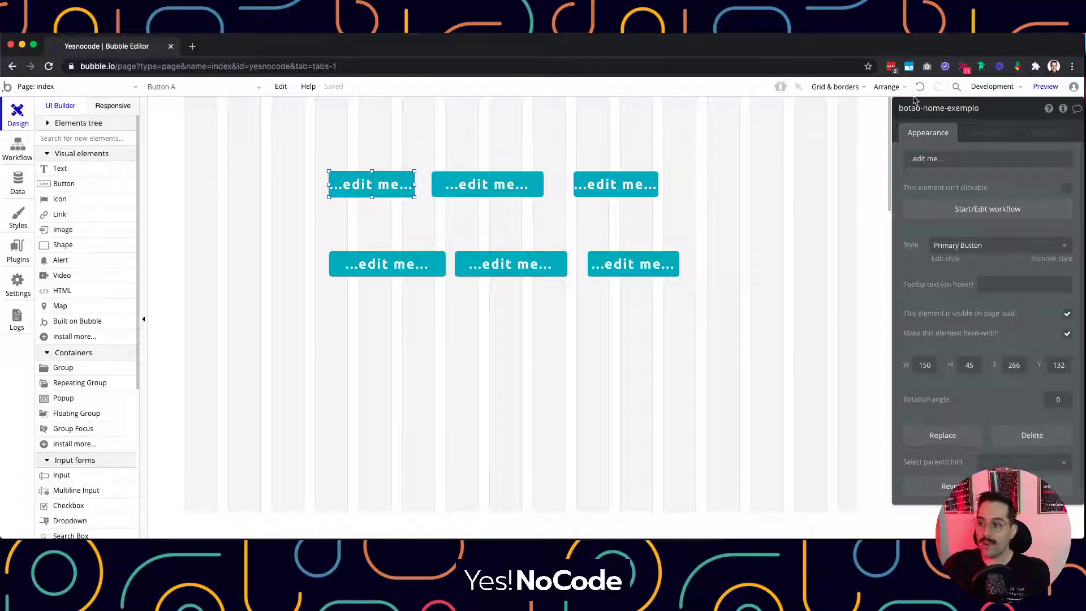
click(782, 151)
Set the label text of the botao-nome-exemplo button to "texto exemplo"
click(366, 188)
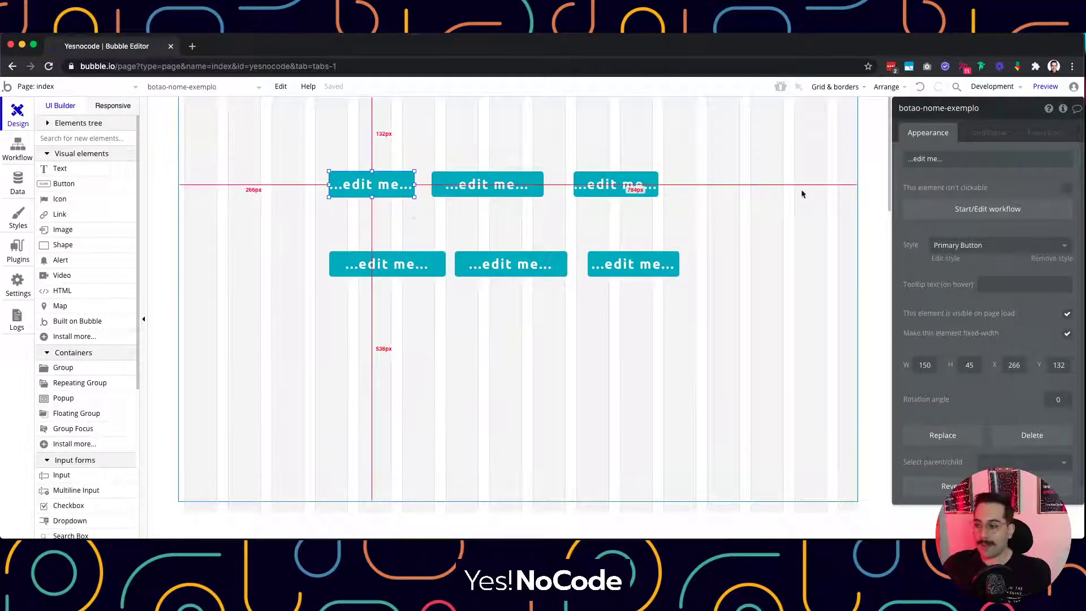
click(929, 164)
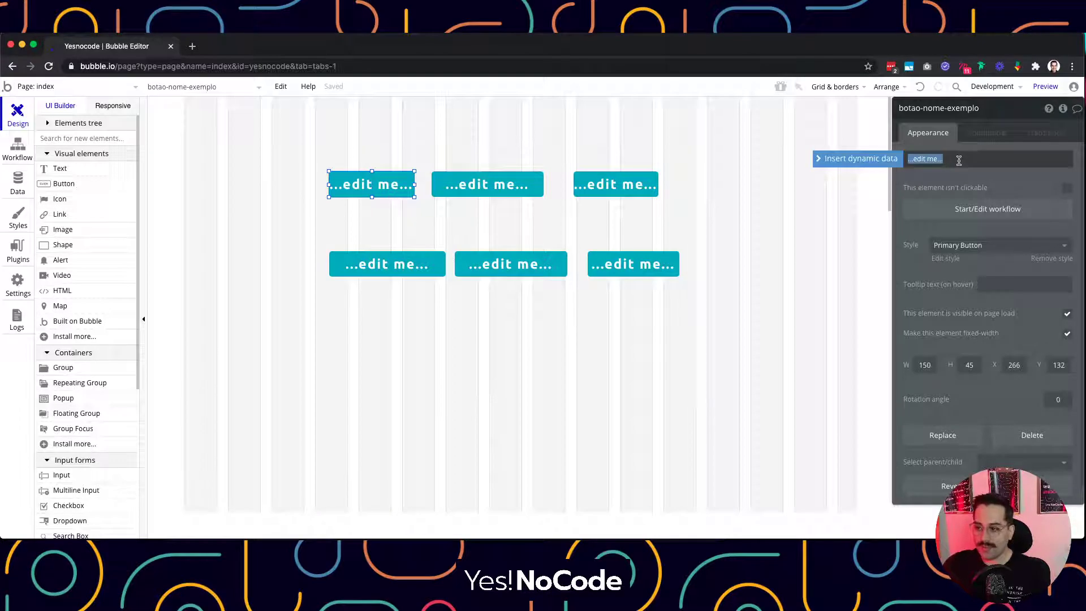
text(I)
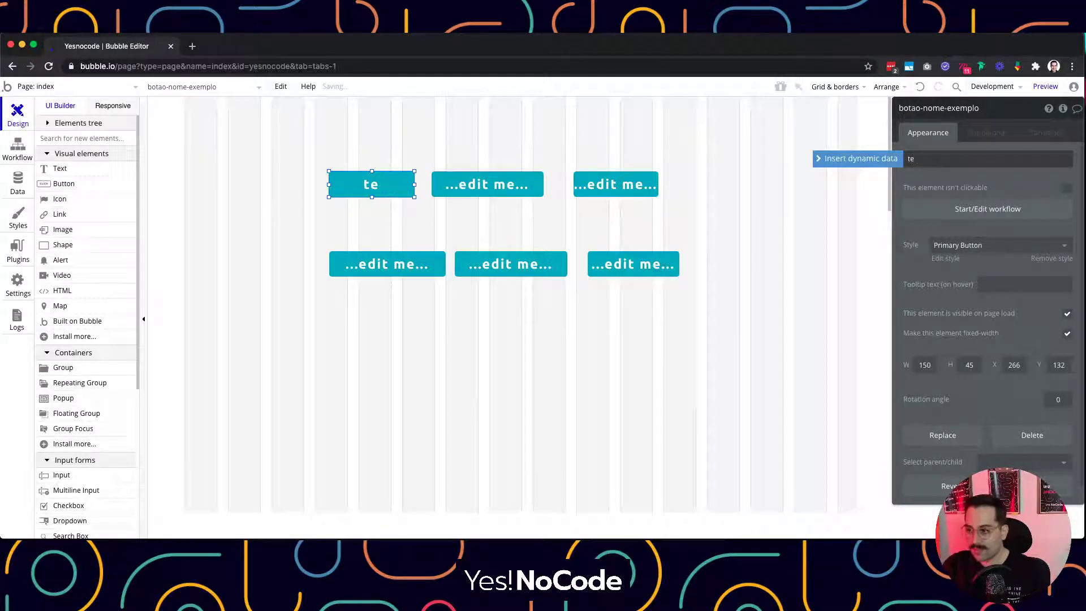
text(exto e)
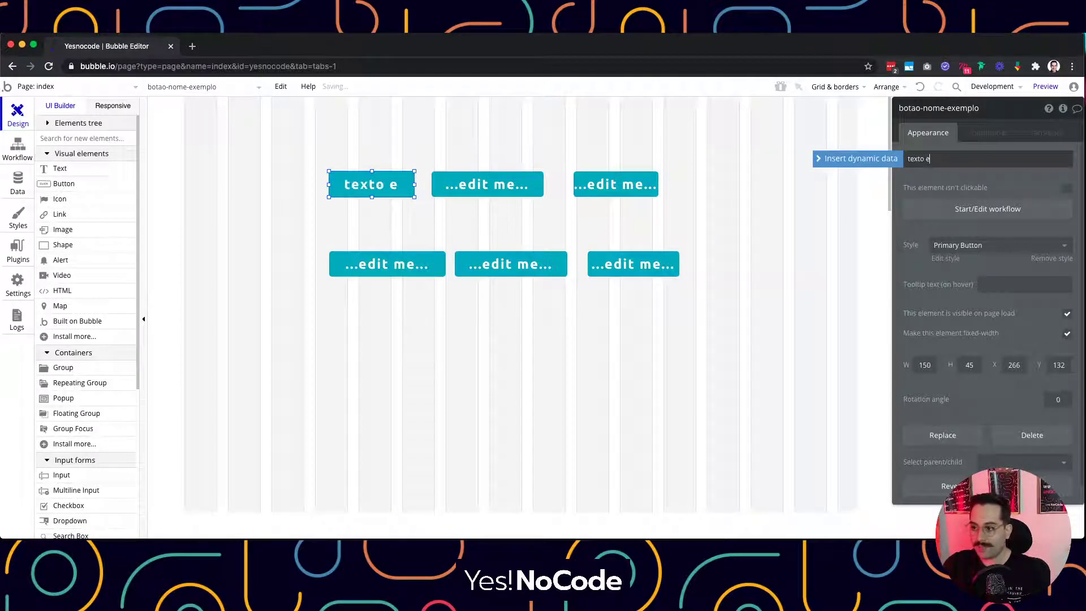
text(xemplo)
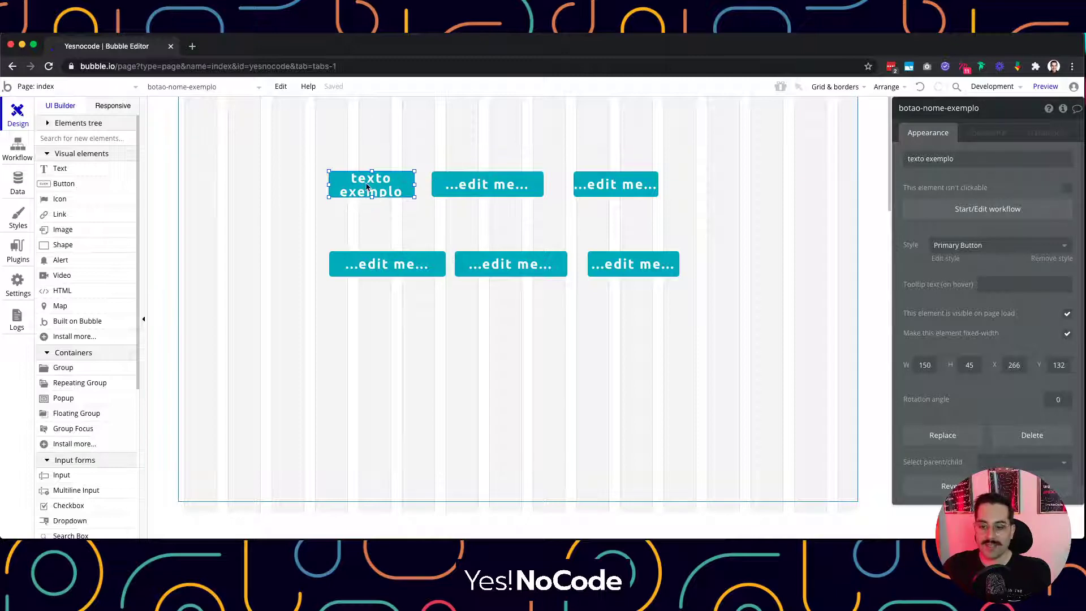
Widen the "texto exemplo" button from its left edge to about 238 px, starting at X 178
click(385, 218)
click(384, 189)
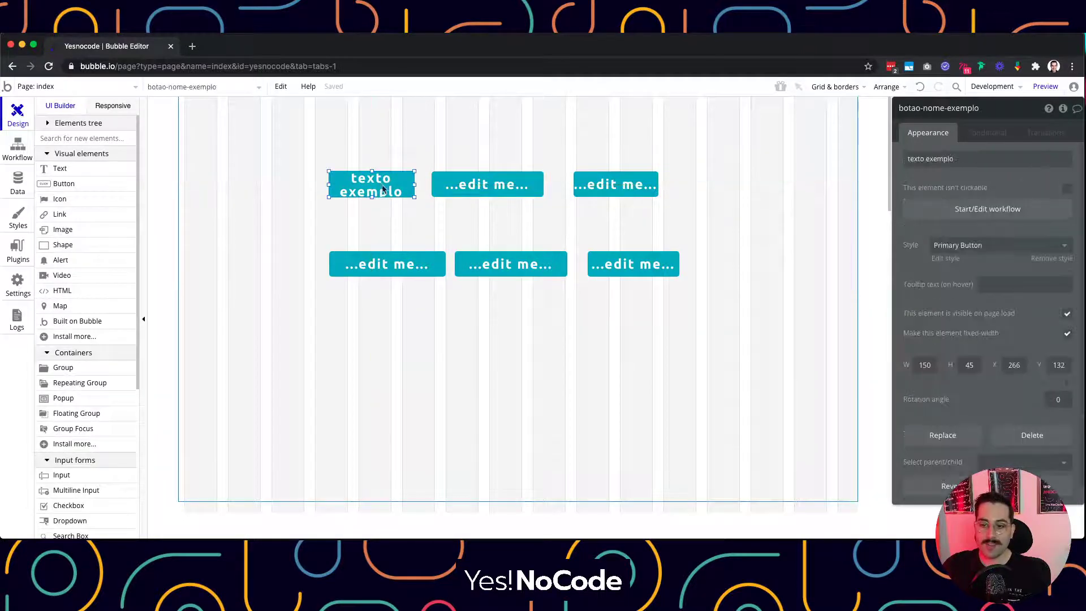
drag(325, 185, 273, 190)
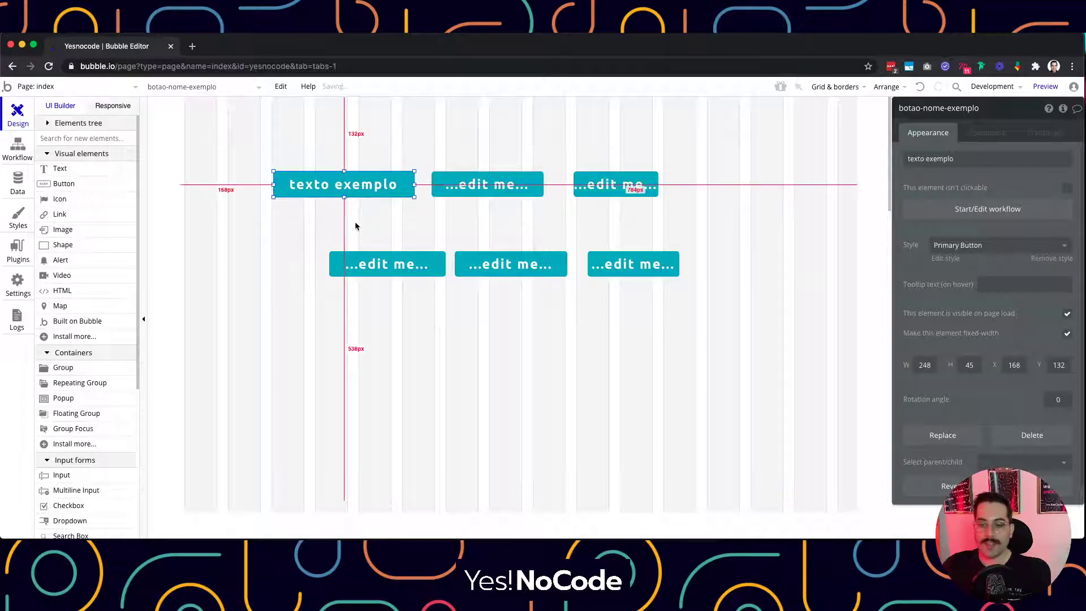
click(354, 222)
click(273, 185)
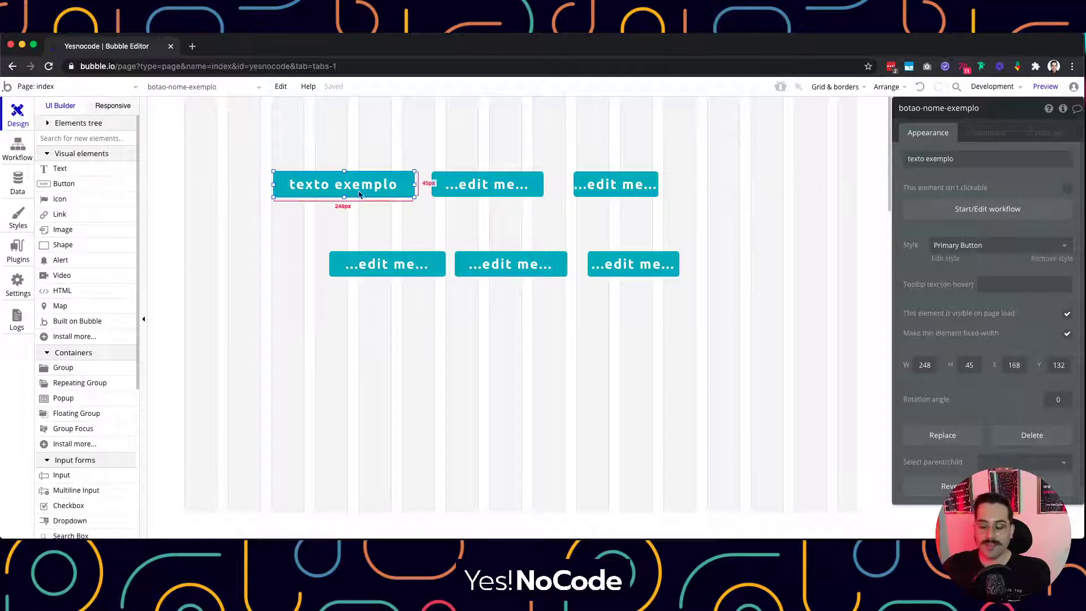
drag(273, 190, 288, 188)
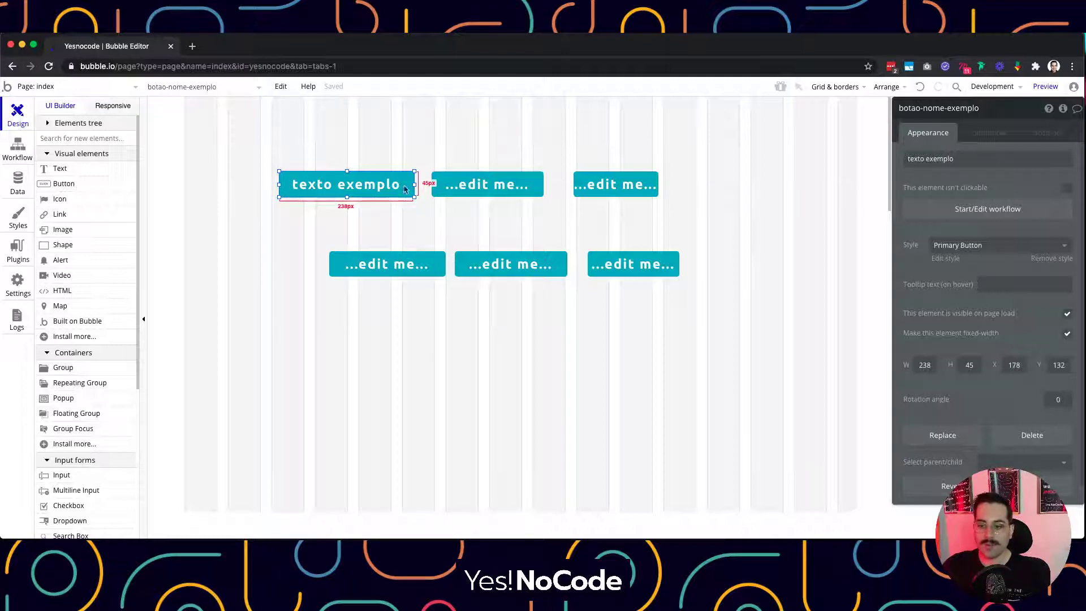
Stretch the upper row's middle button rightward toward the third button
click(447, 194)
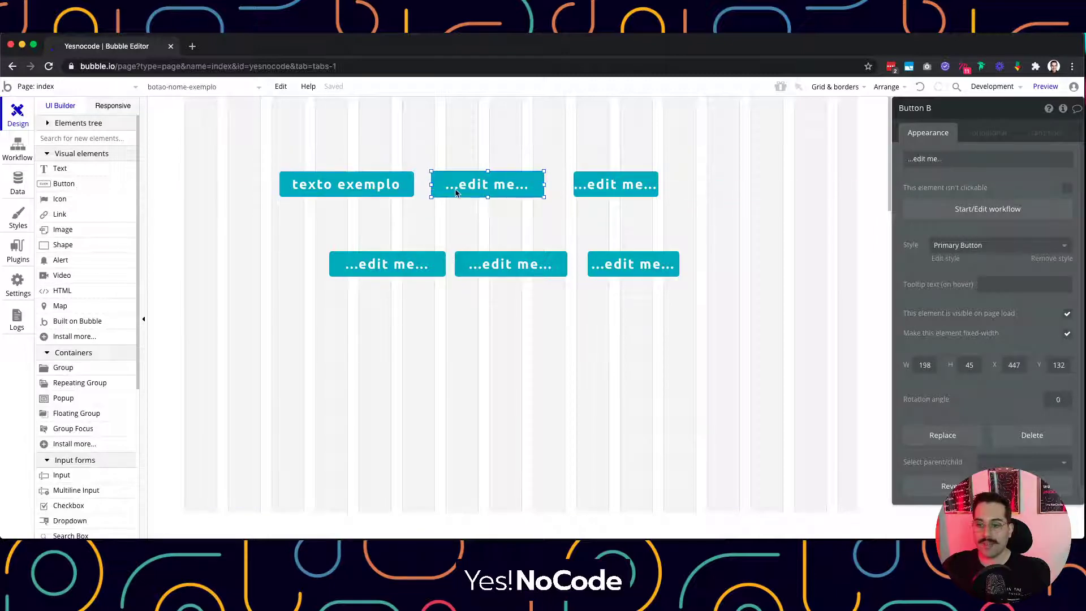
drag(544, 185, 564, 184)
click(536, 216)
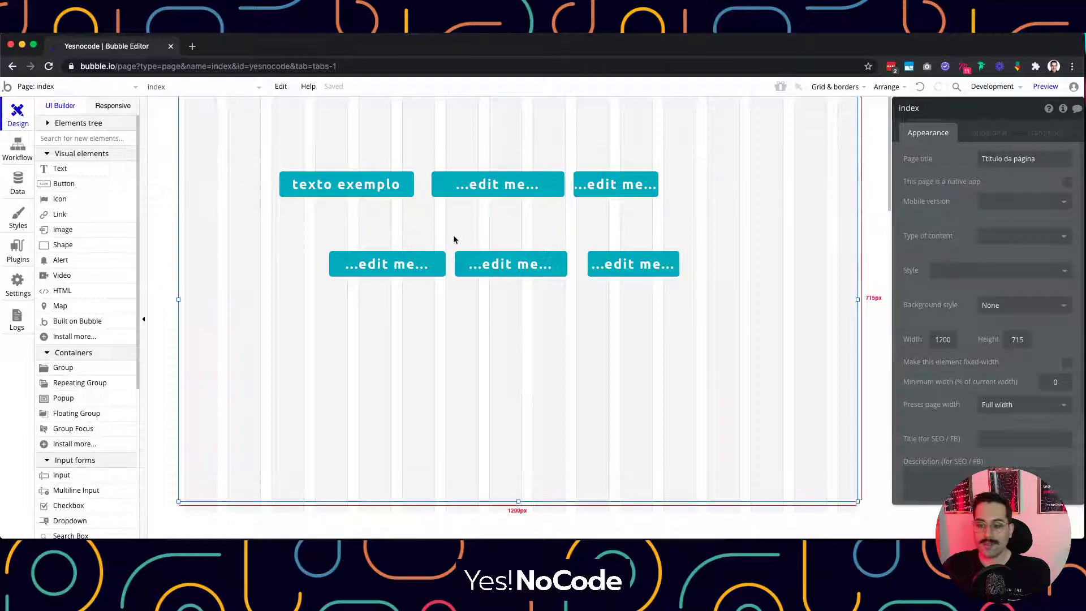
Adjust the "texto exemplo" button to 232 px wide and the upper row's middle button to 202 px wide at X 427
click(353, 191)
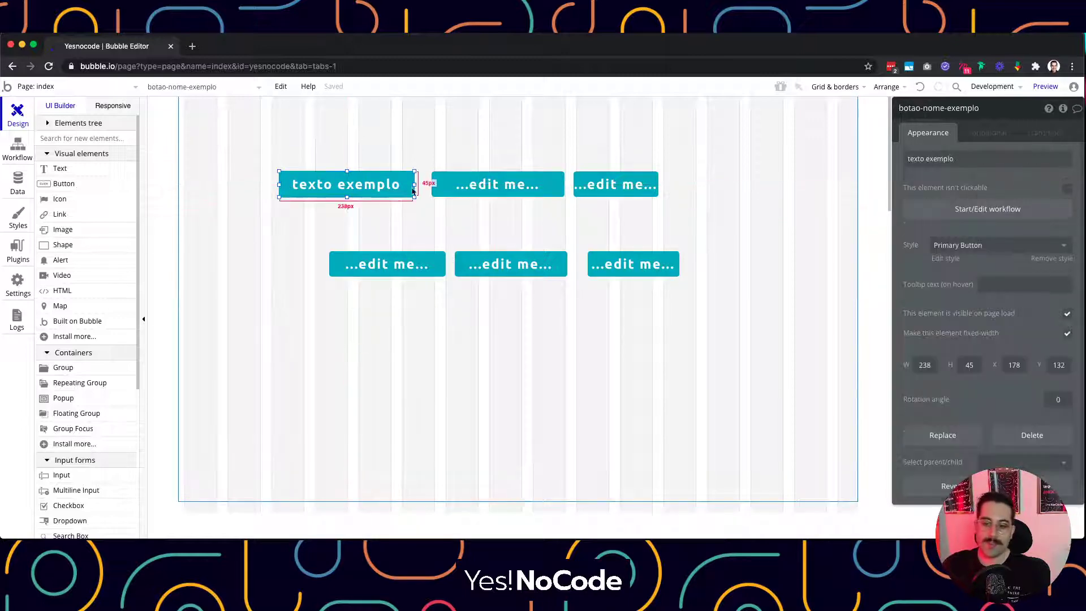
drag(413, 183, 465, 192)
click(457, 187)
click(448, 217)
click(470, 192)
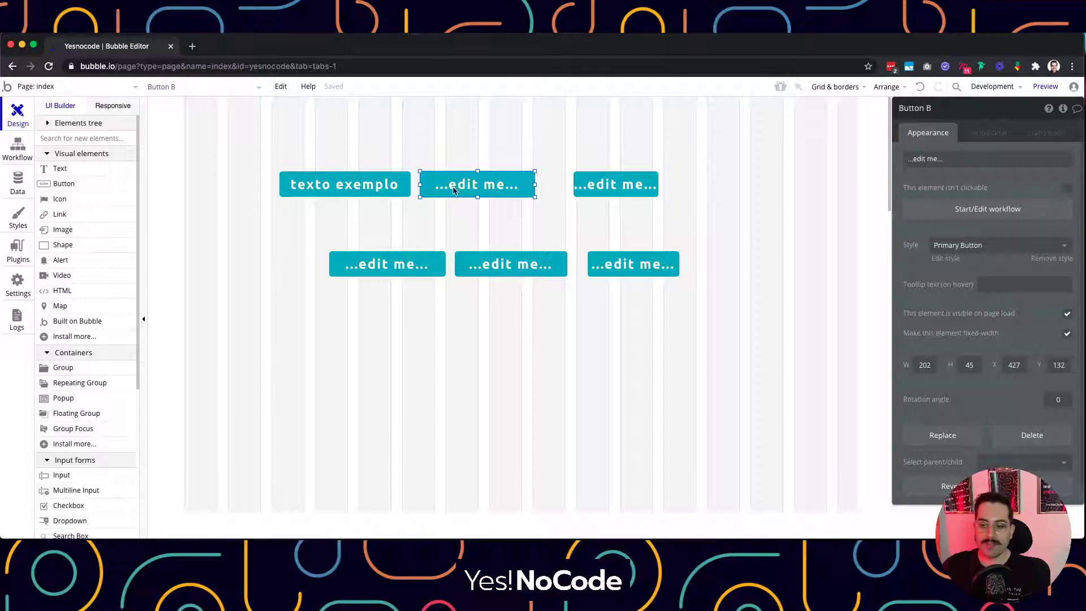
key(alt)
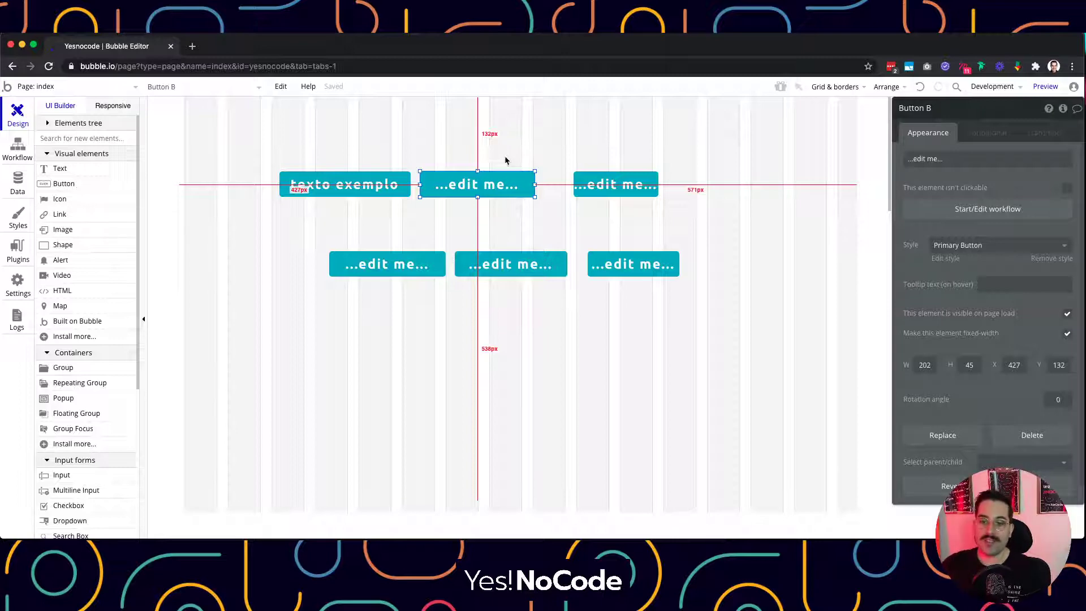
click(375, 186)
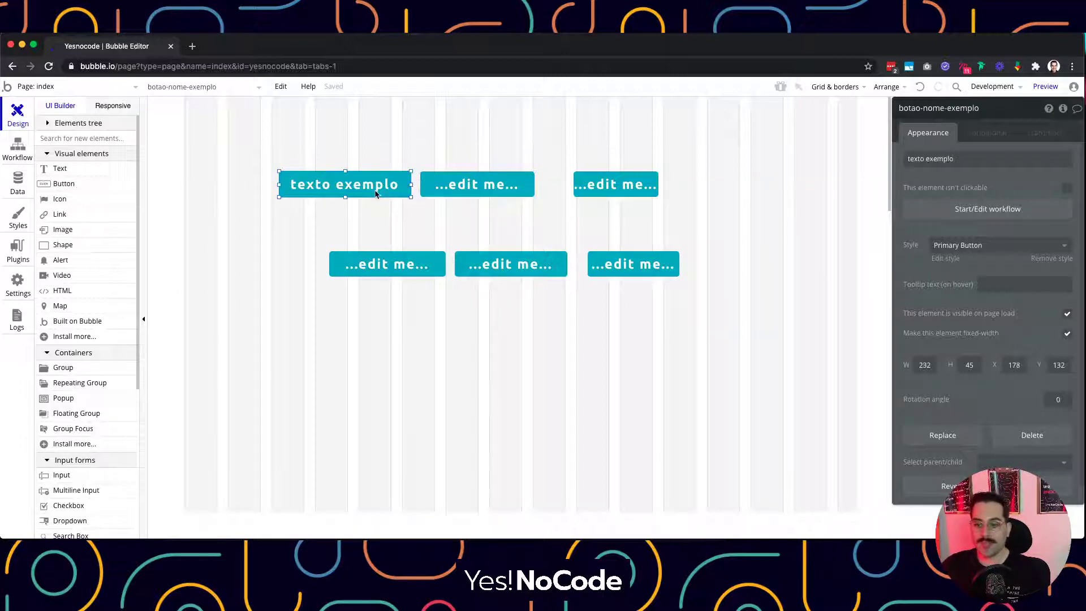
click(908, 161)
triple_click(915, 161)
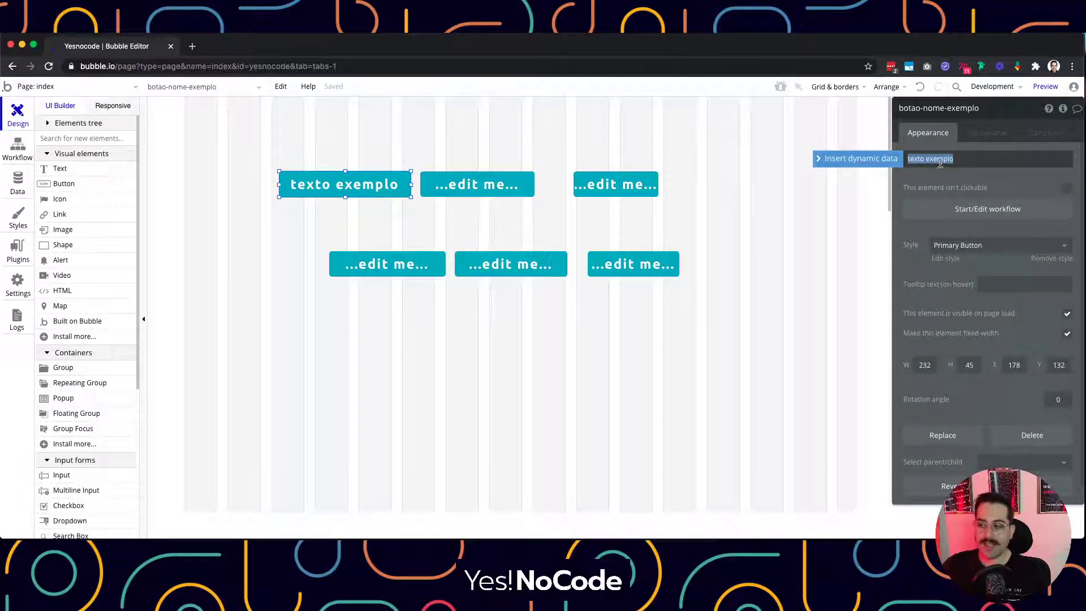
click(968, 160)
triple_click(919, 162)
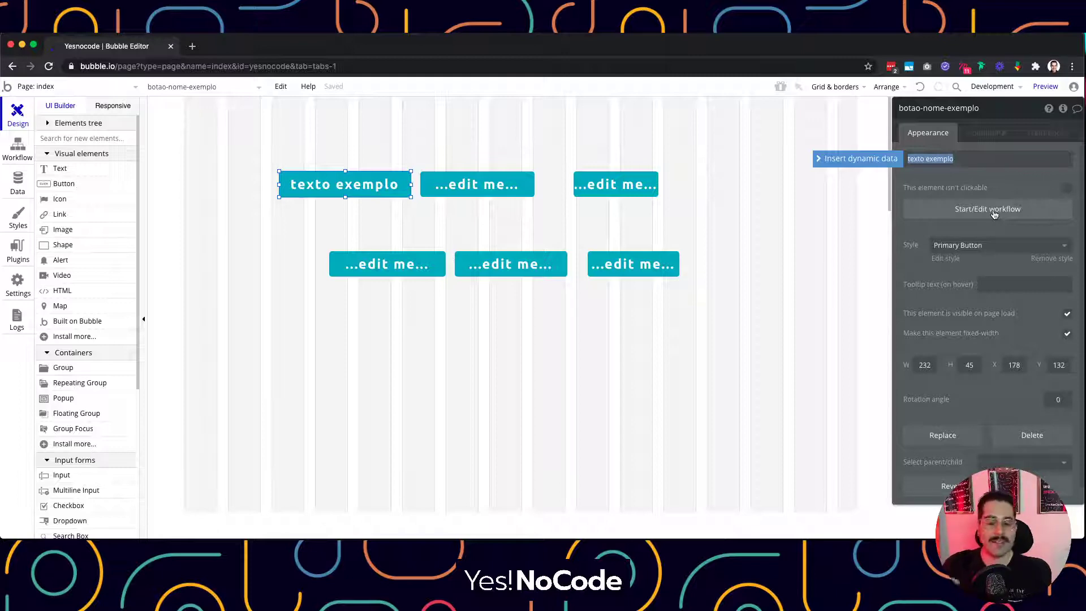
click(904, 252)
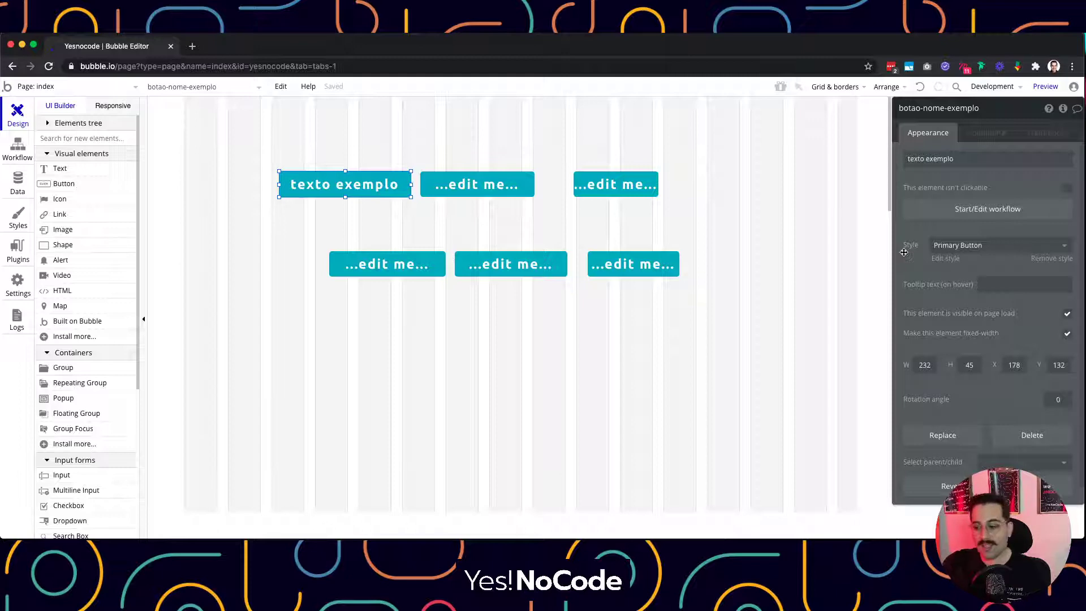
Try the Primary Button - Light style on the "texto exemplo" button, and settle on the Outline Button style
click(973, 247)
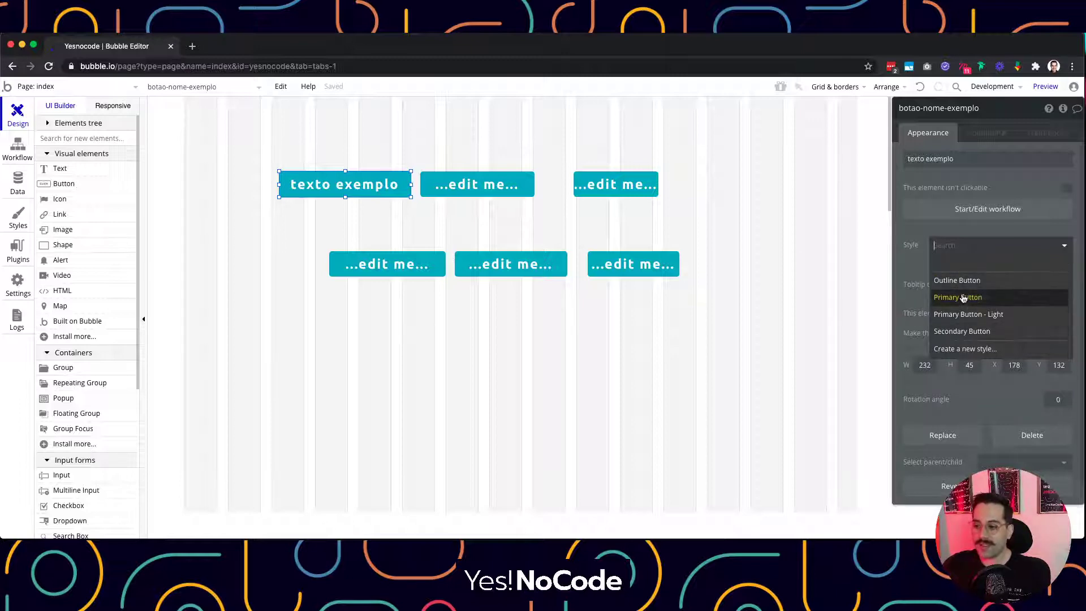
click(963, 319)
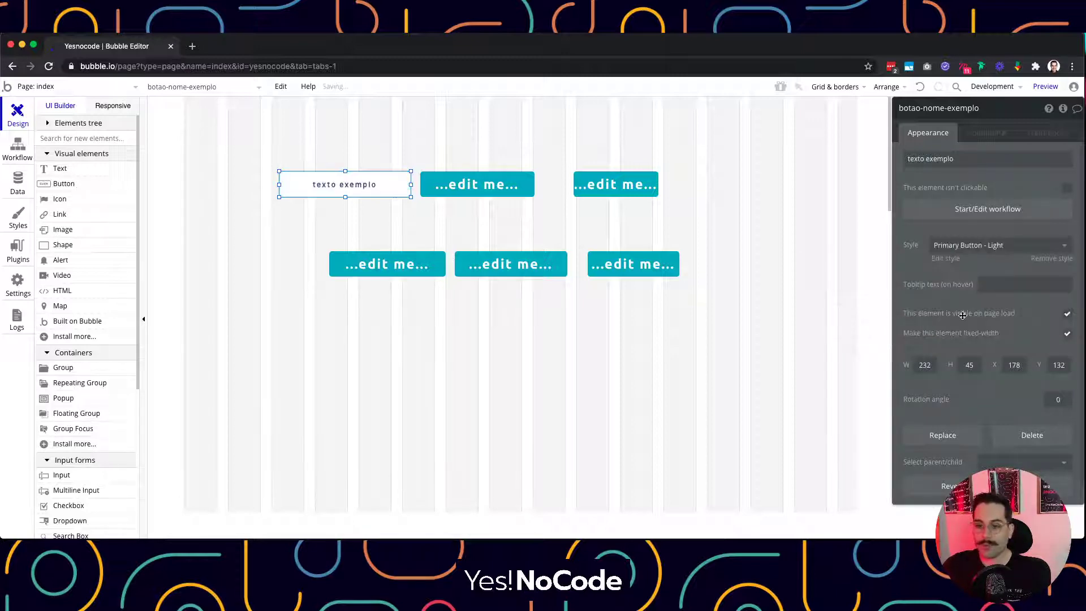
click(970, 245)
click(956, 281)
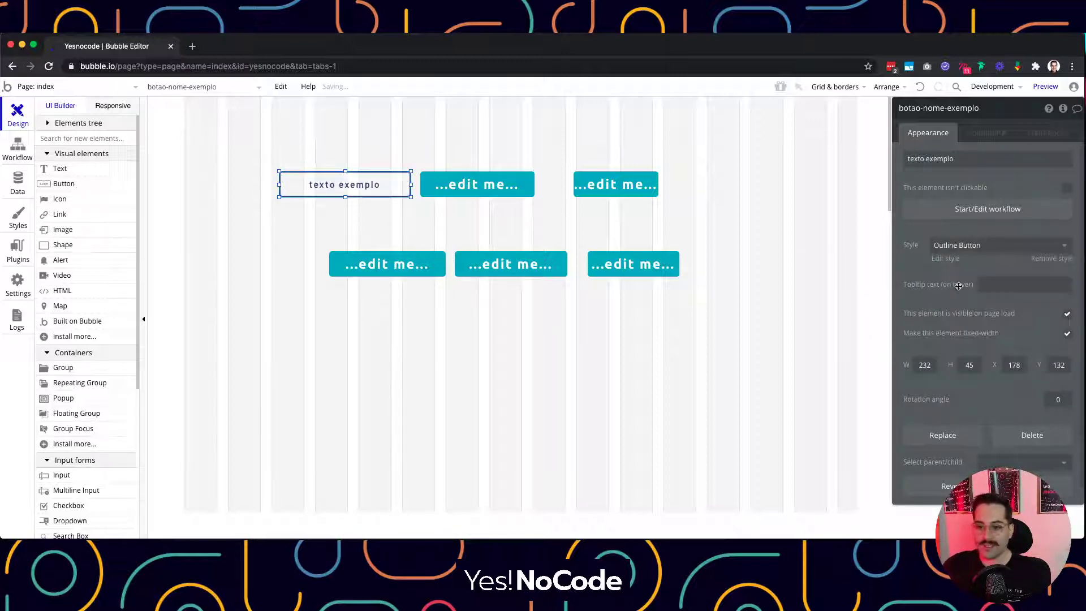
click(763, 249)
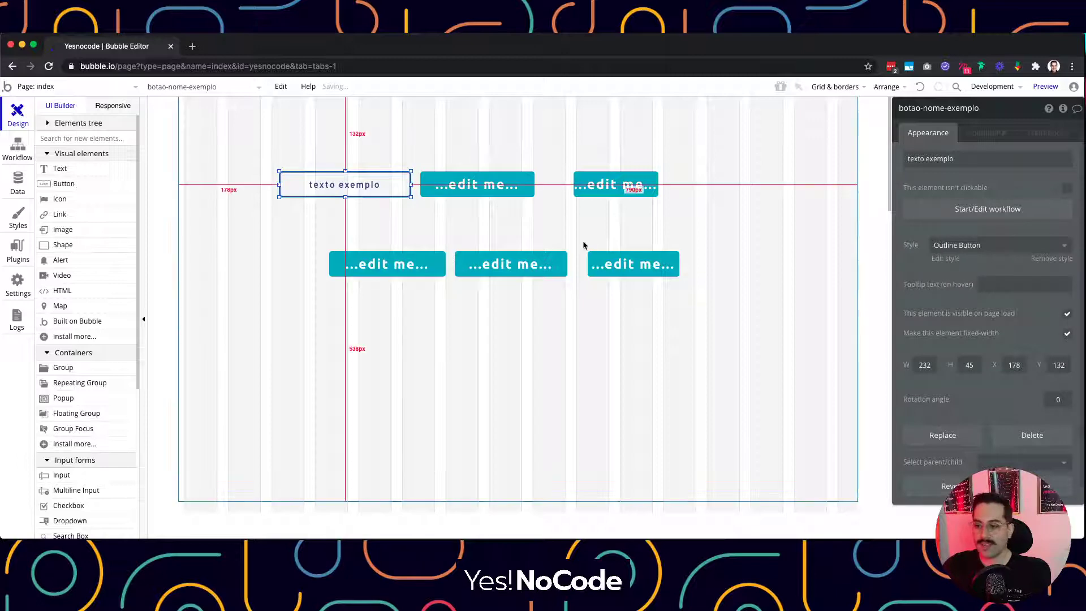
Narrow the "texto exemplo" button from its right edge to about 210 px wide
click(368, 189)
click(395, 225)
click(358, 187)
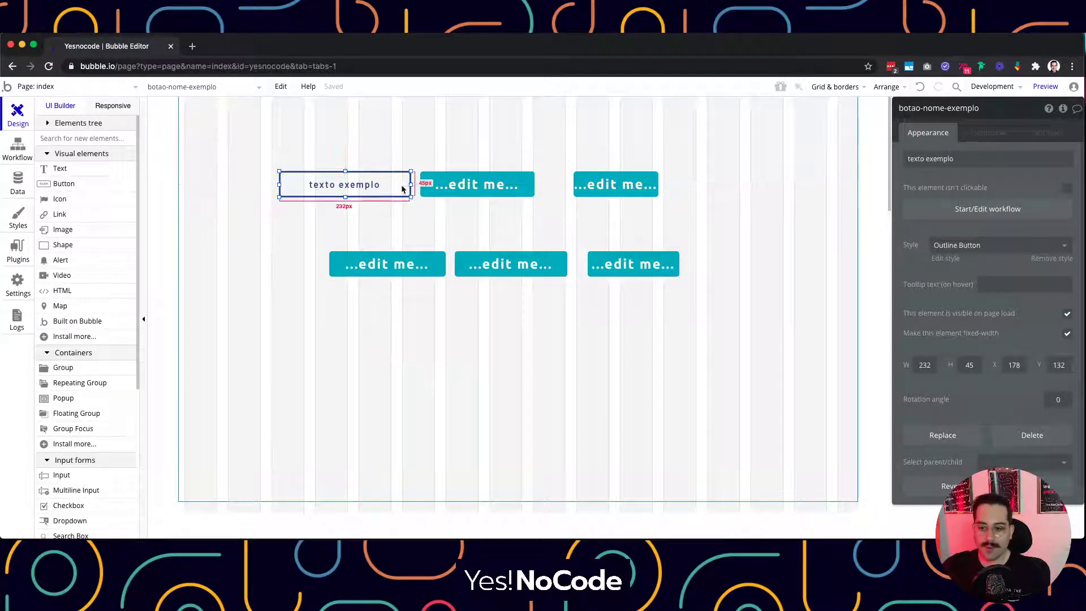
drag(411, 185, 398, 185)
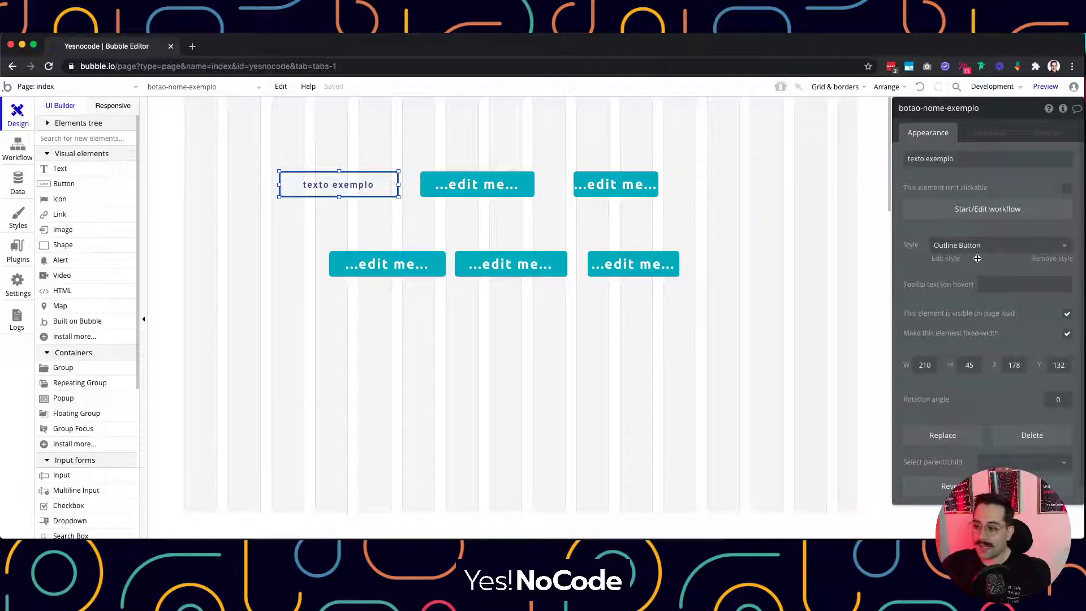
Remove the Outline Button style from the "texto exemplo" button so its formatting can be edited individually
click(1044, 263)
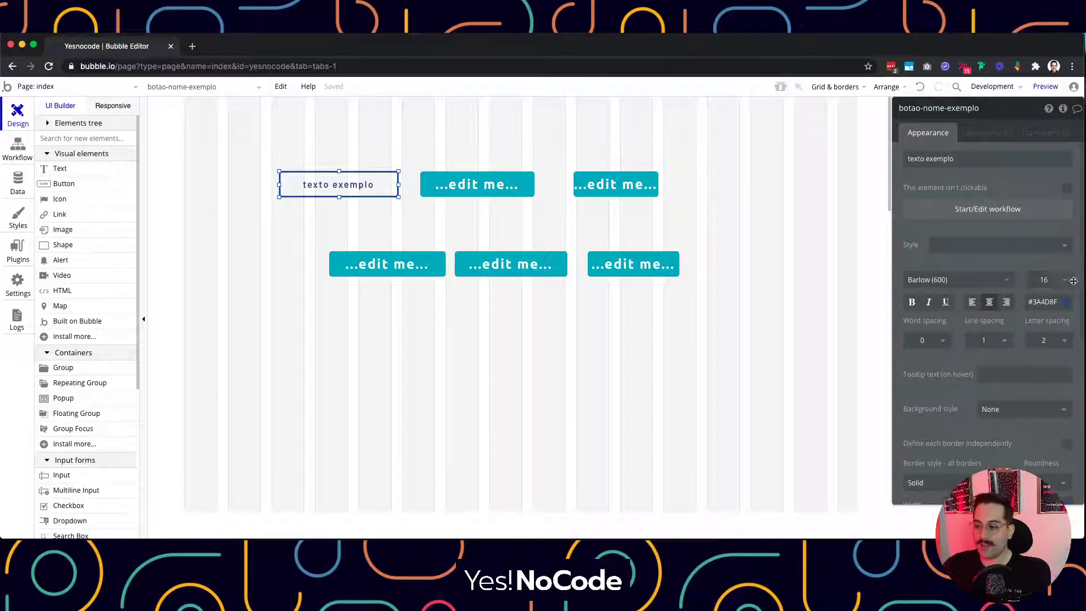
click(961, 280)
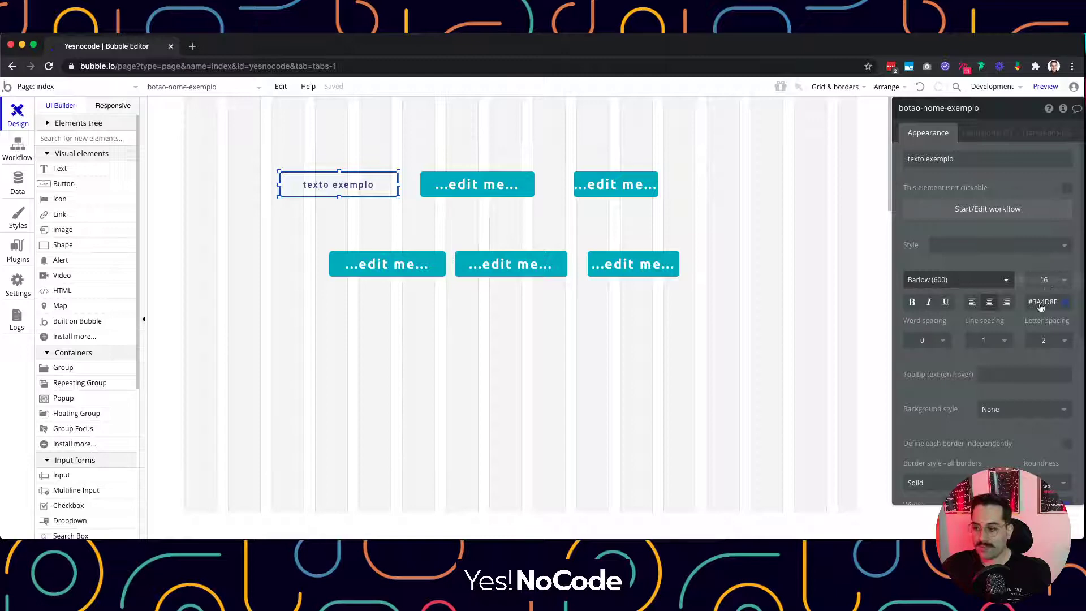
click(1053, 283)
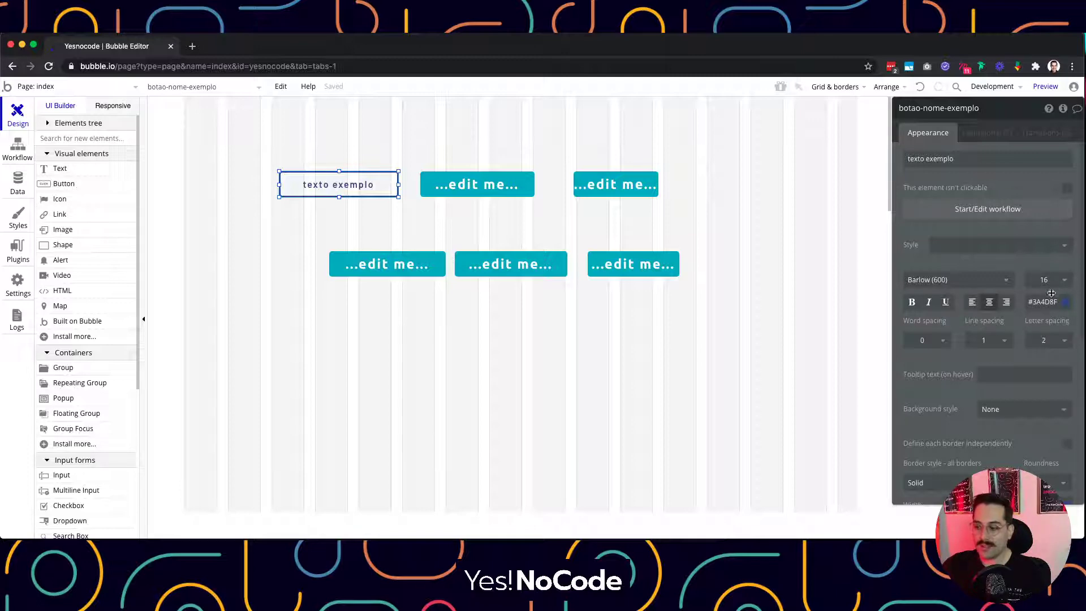
Change the "texto exemplo" button's font color to the brighter blue #4061DB
click(1065, 303)
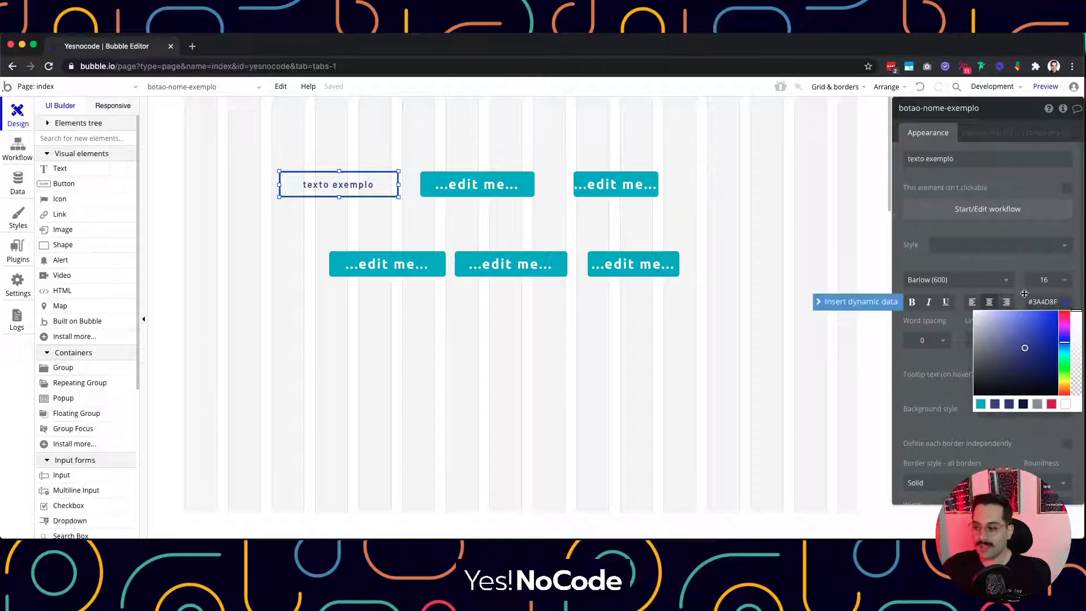
drag(1025, 350, 1032, 322)
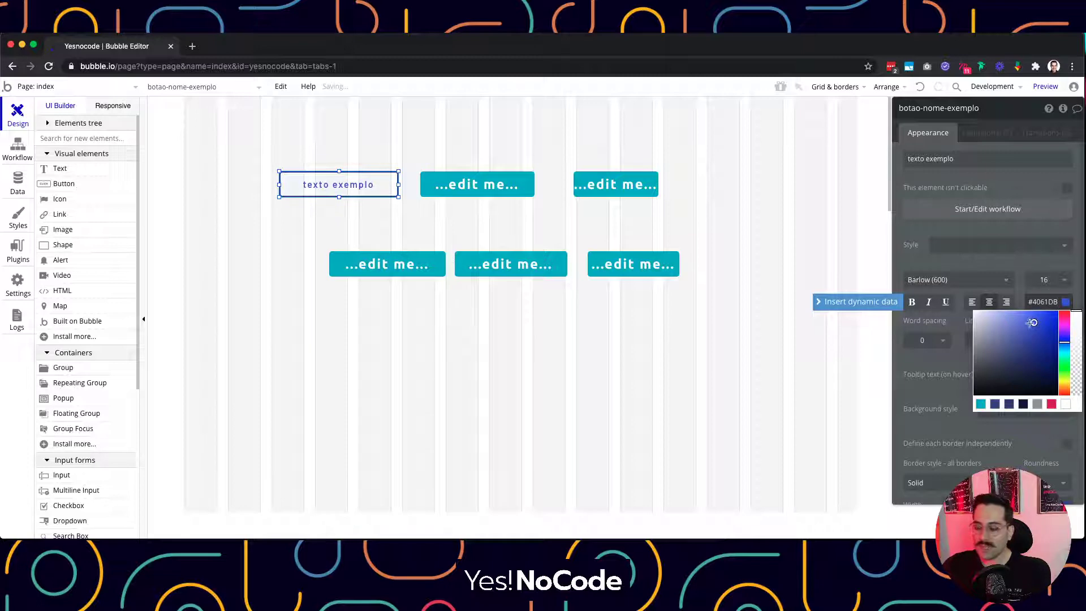
click(928, 361)
Give the "texto exemplo" button a flat color background in blue #1443FF
click(1002, 411)
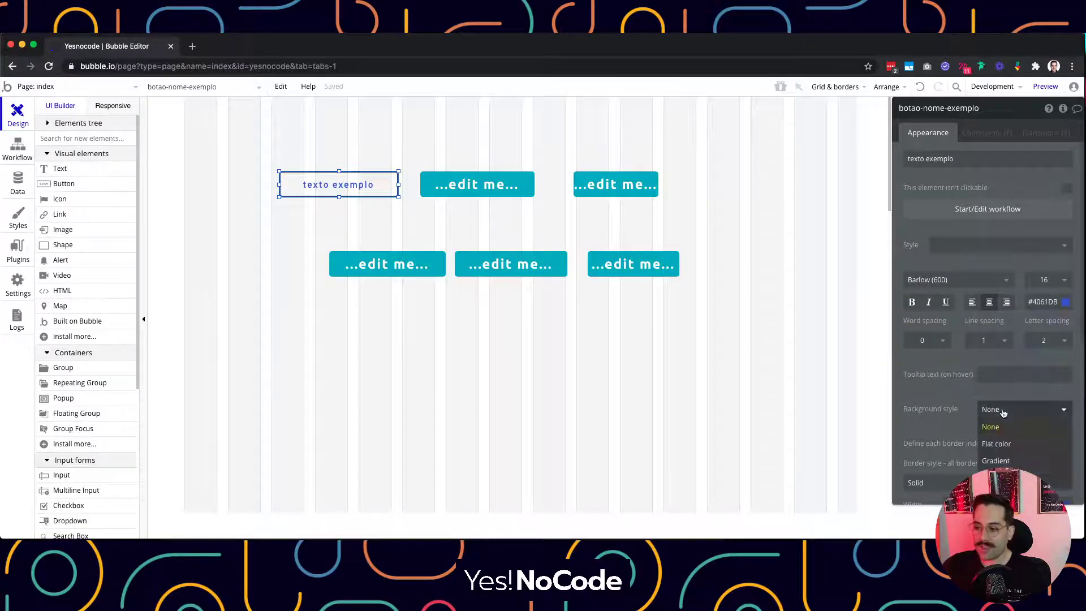
click(997, 444)
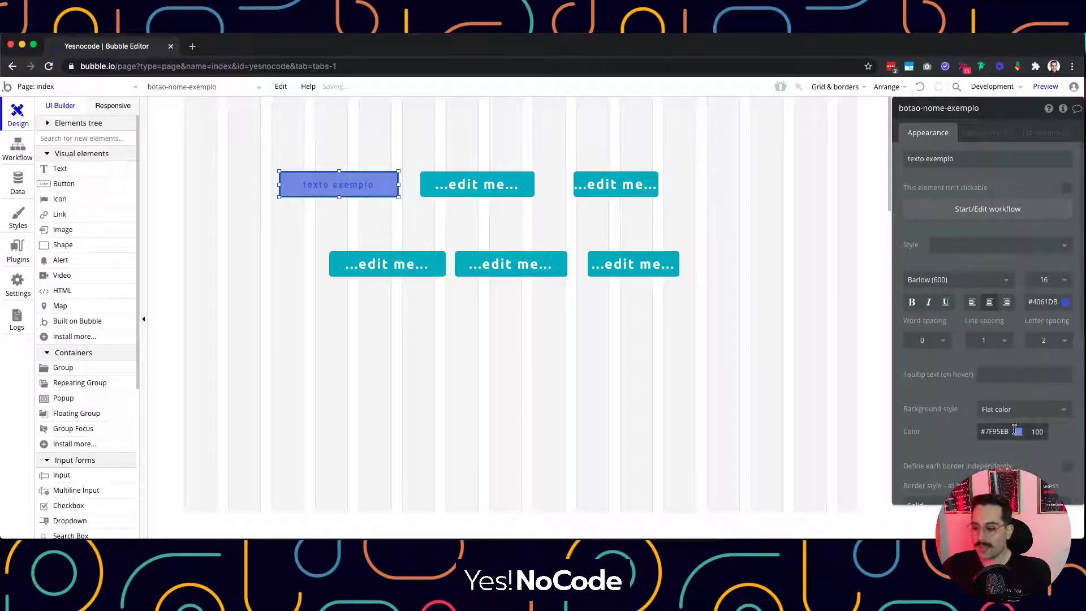
click(1016, 431)
click(1051, 440)
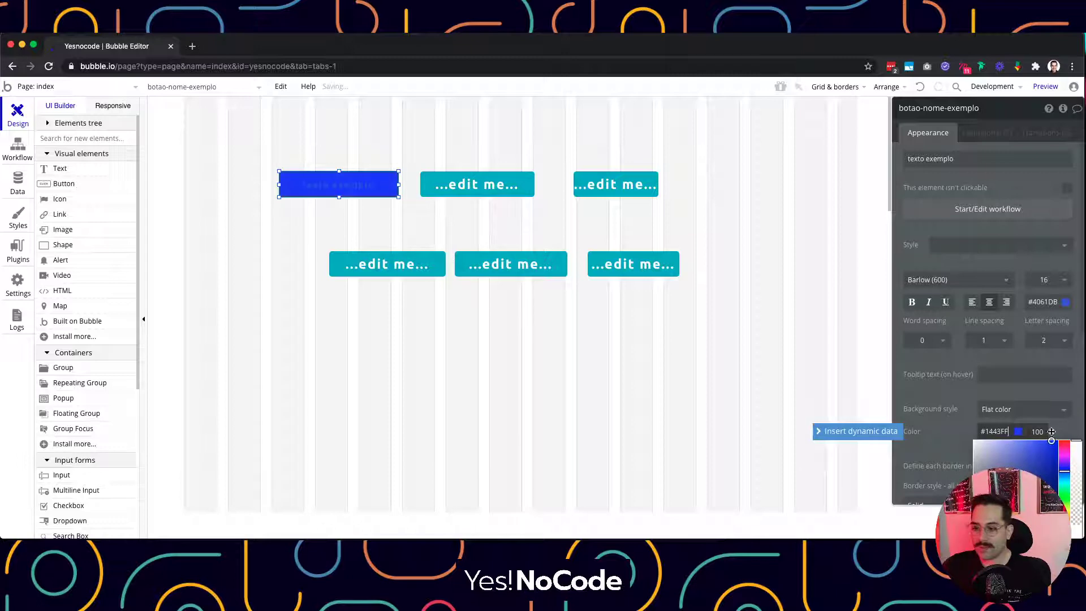
Set the "texto exemplo" button's font color to #FFFFFF and make its text bold and centered
click(1062, 302)
click(975, 312)
click(689, 338)
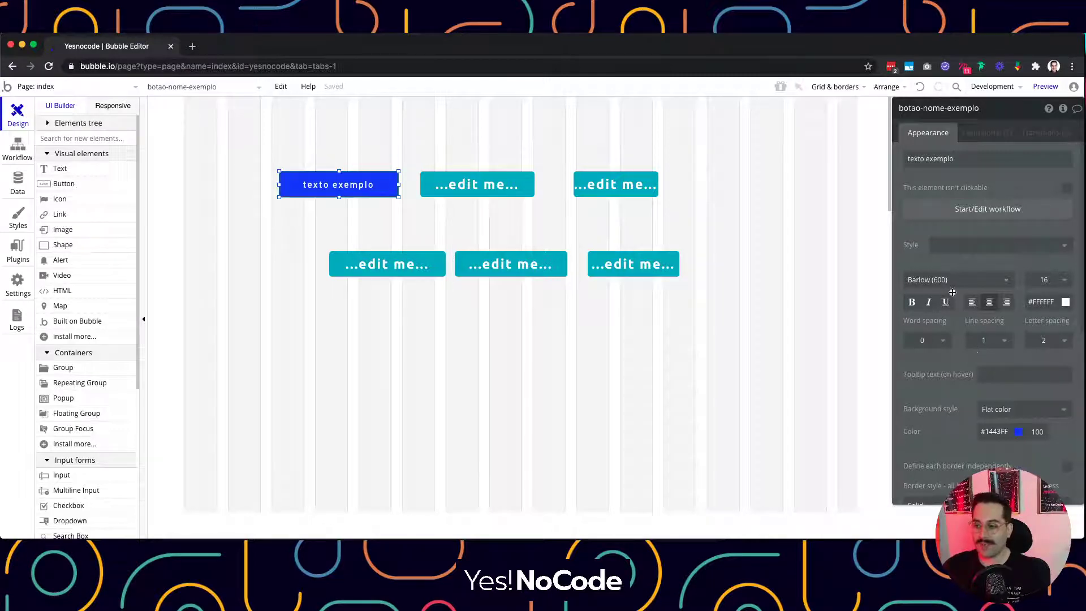
click(911, 301)
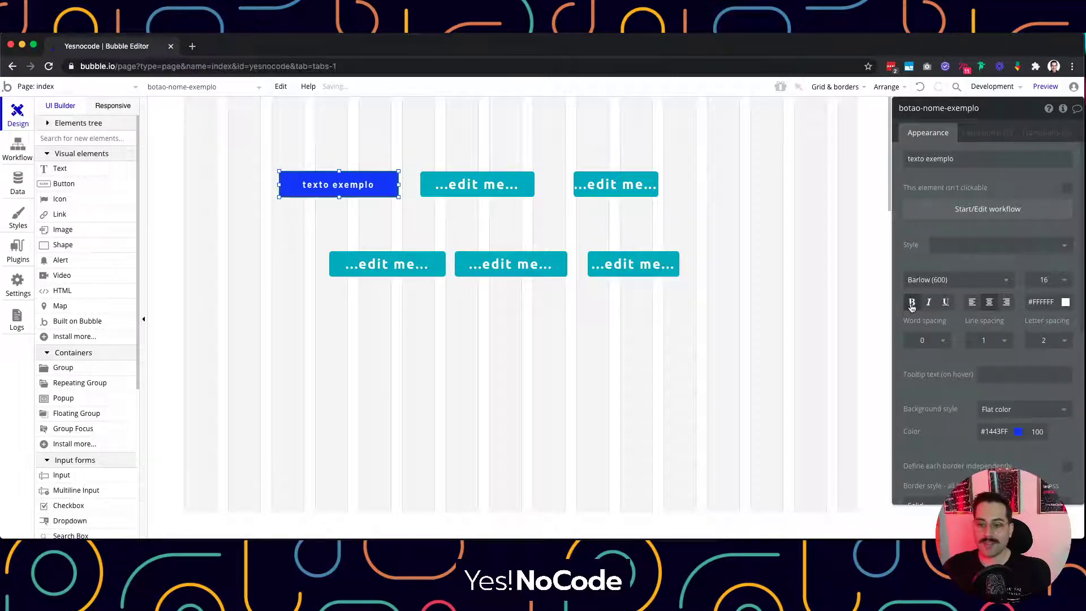
click(971, 301)
click(988, 301)
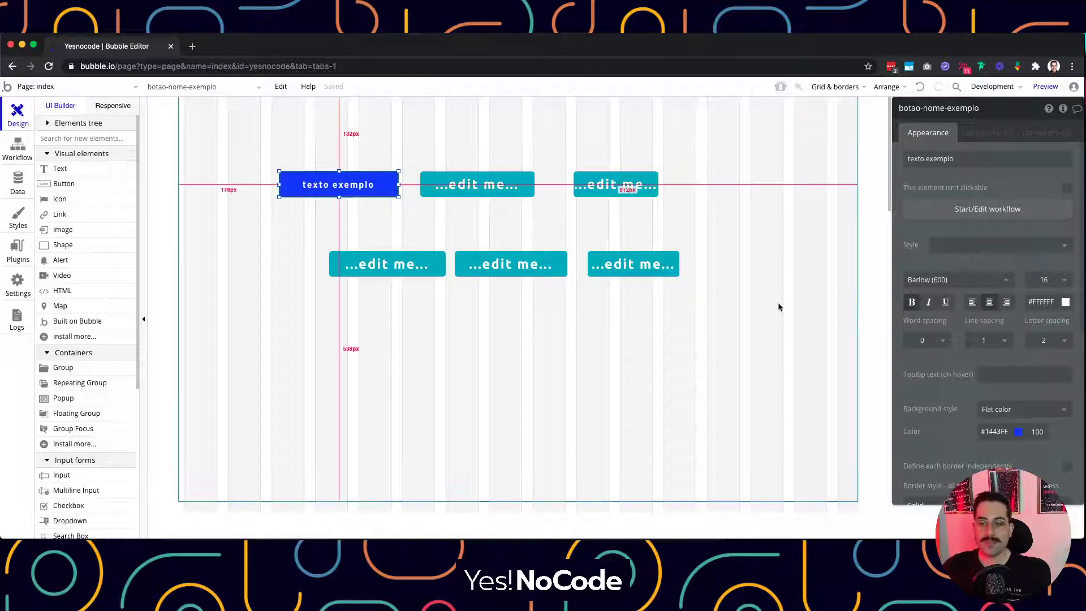
click(454, 189)
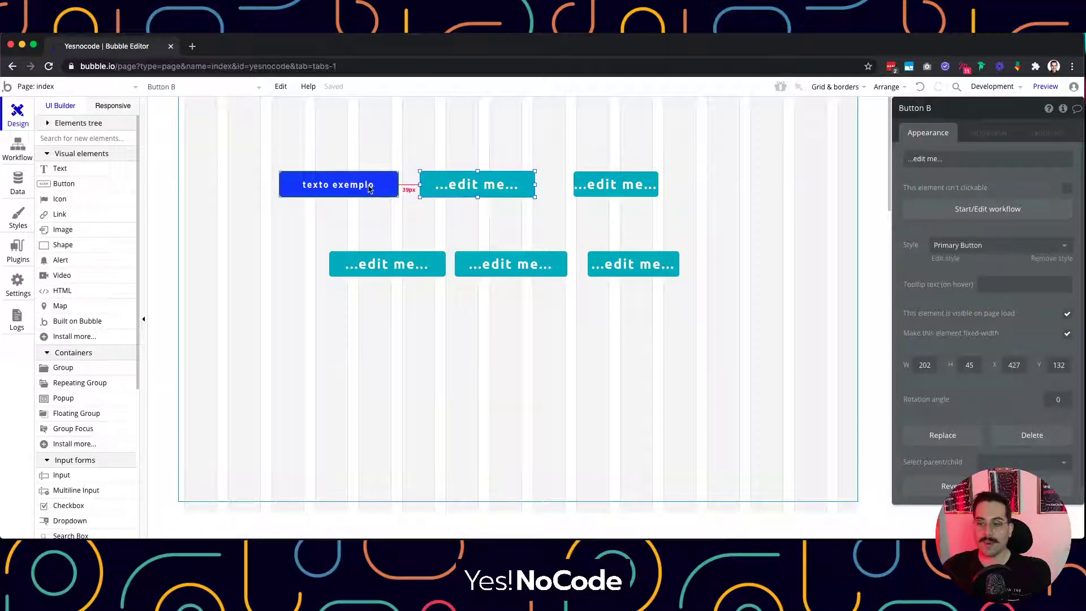
click(334, 192)
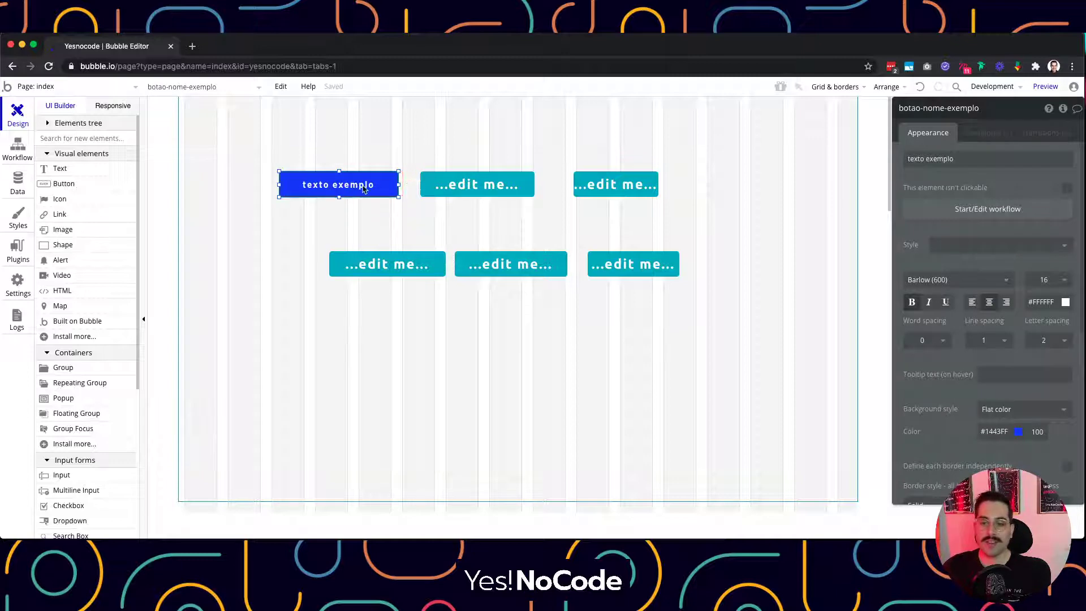
click(452, 189)
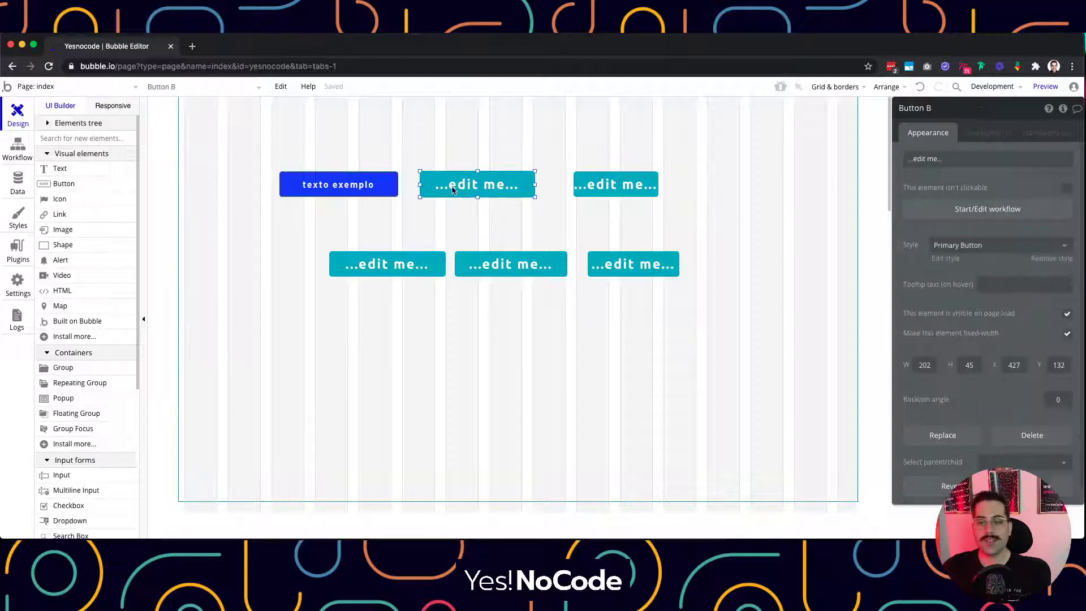
Create a new button style named "estilo-test" from the formatting of the botao-nome-exemplo button
click(364, 190)
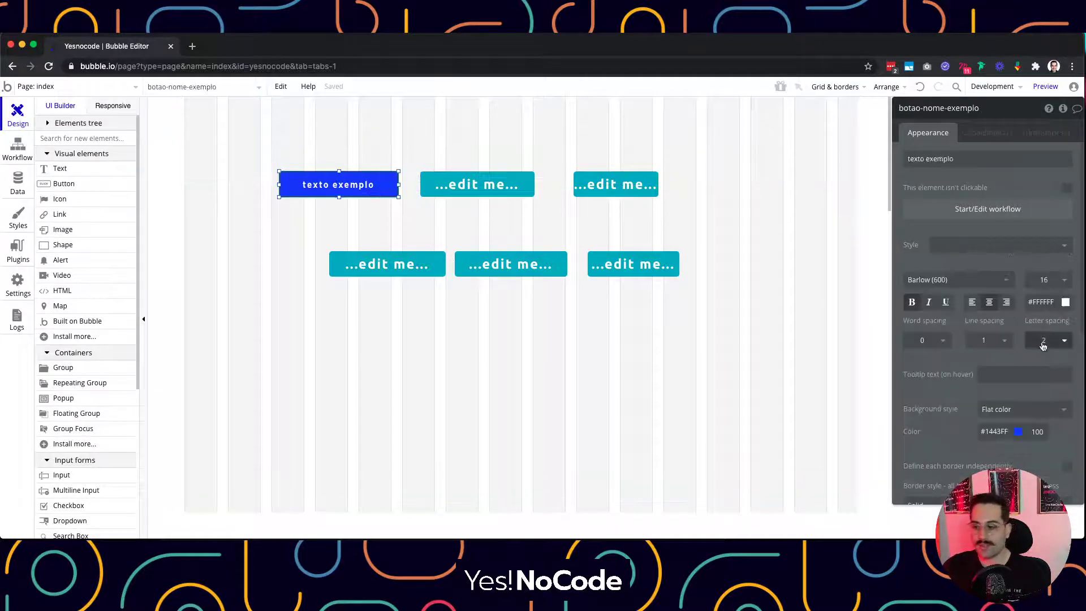
click(1000, 246)
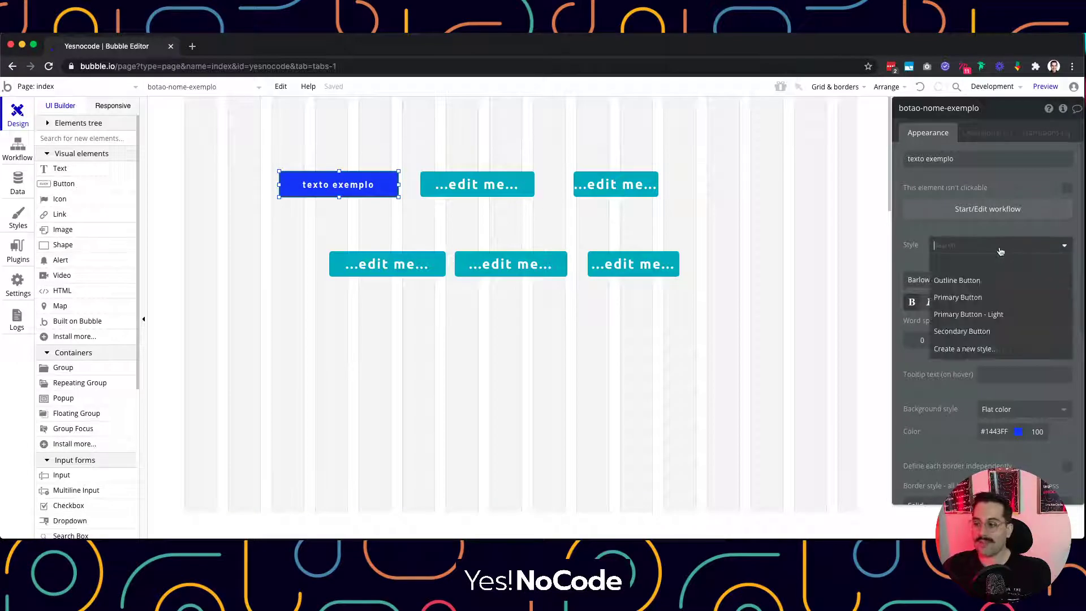
click(955, 348)
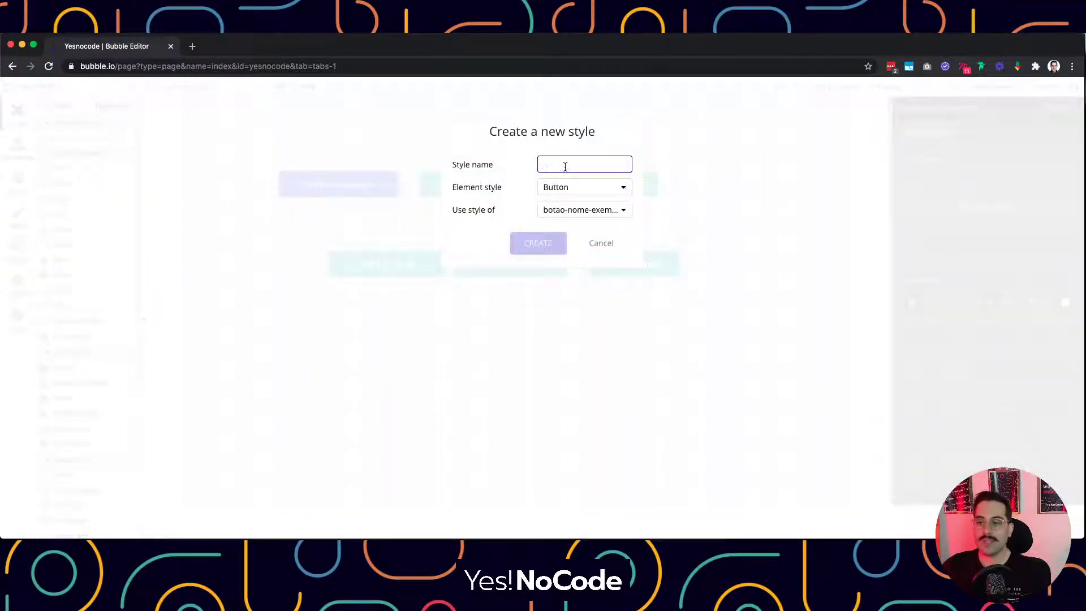
text(estilo-test)
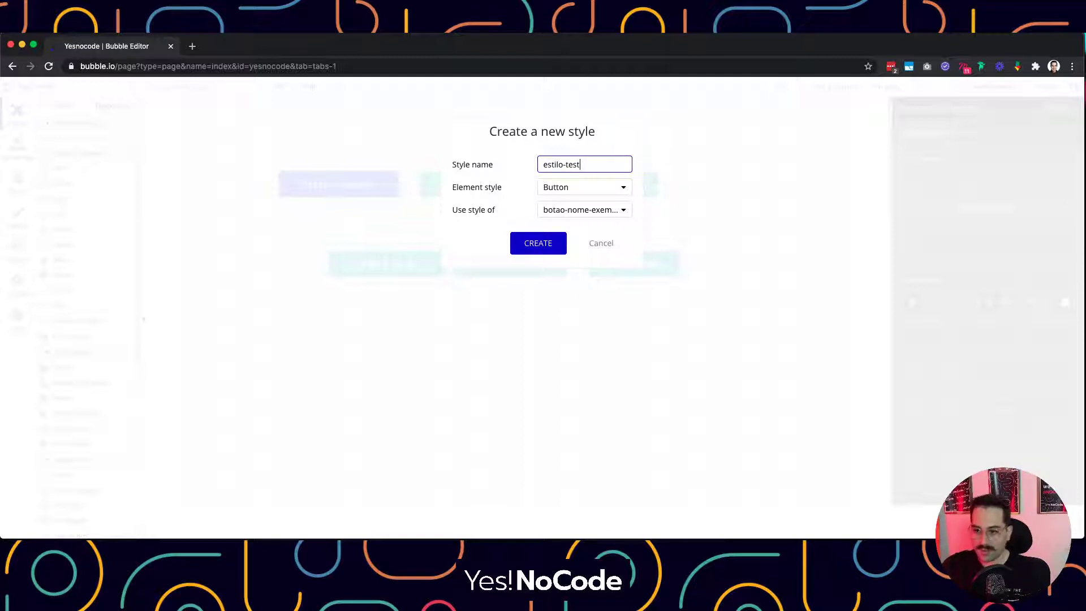
click(562, 211)
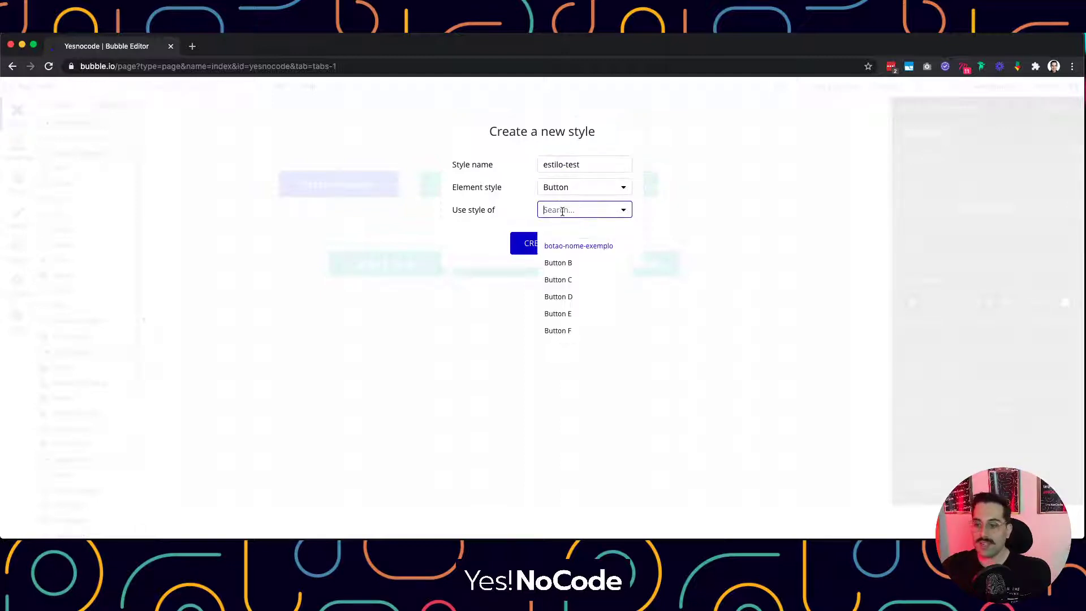
key(Return)
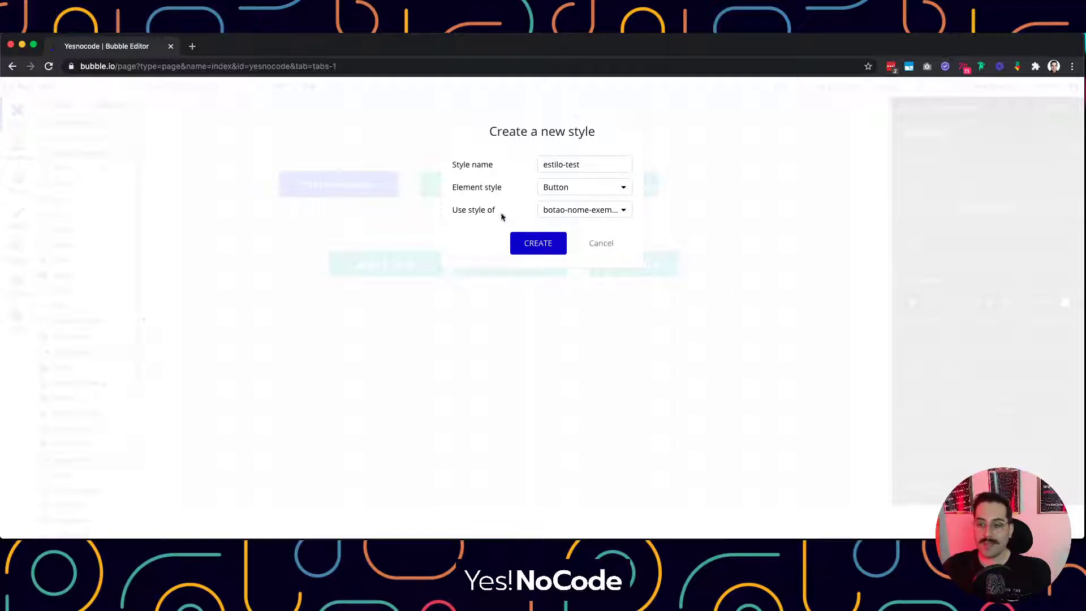
click(534, 243)
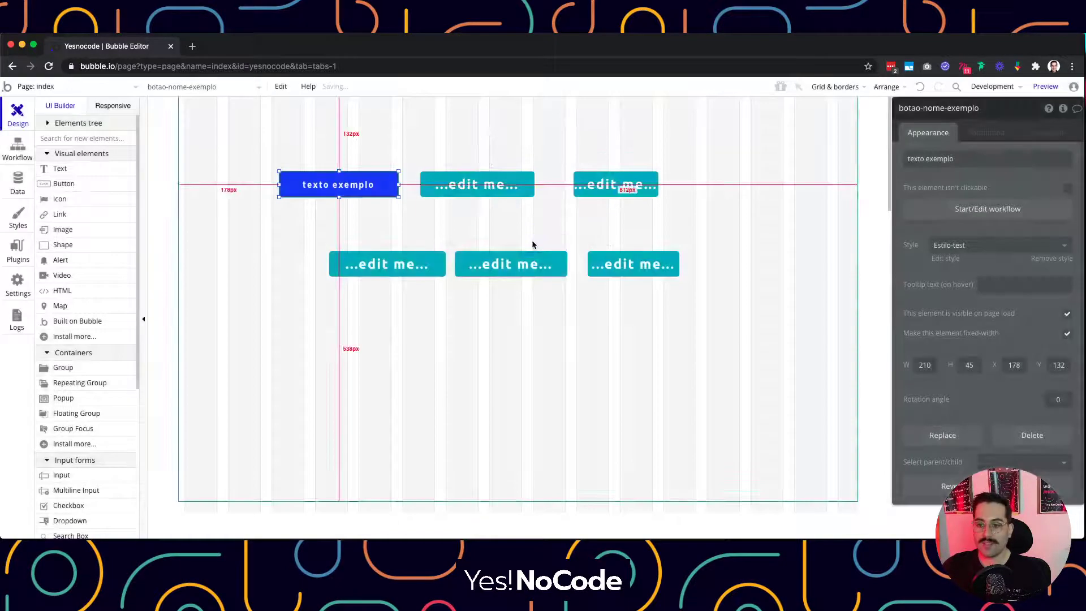
Apply the Estilo-test style to Button B, the middle button of the upper row
click(462, 186)
click(972, 245)
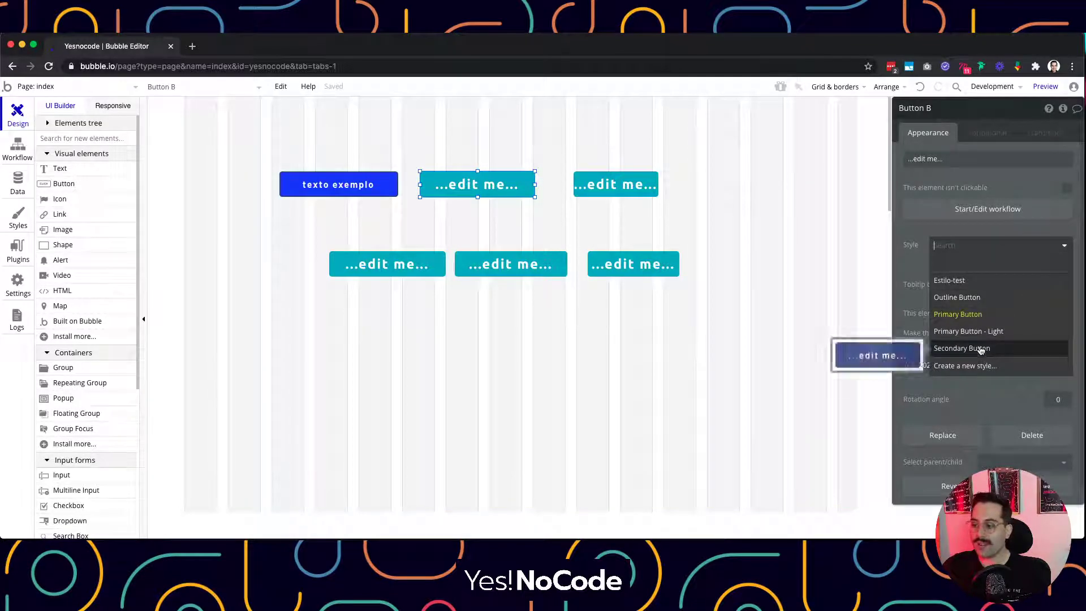
click(950, 280)
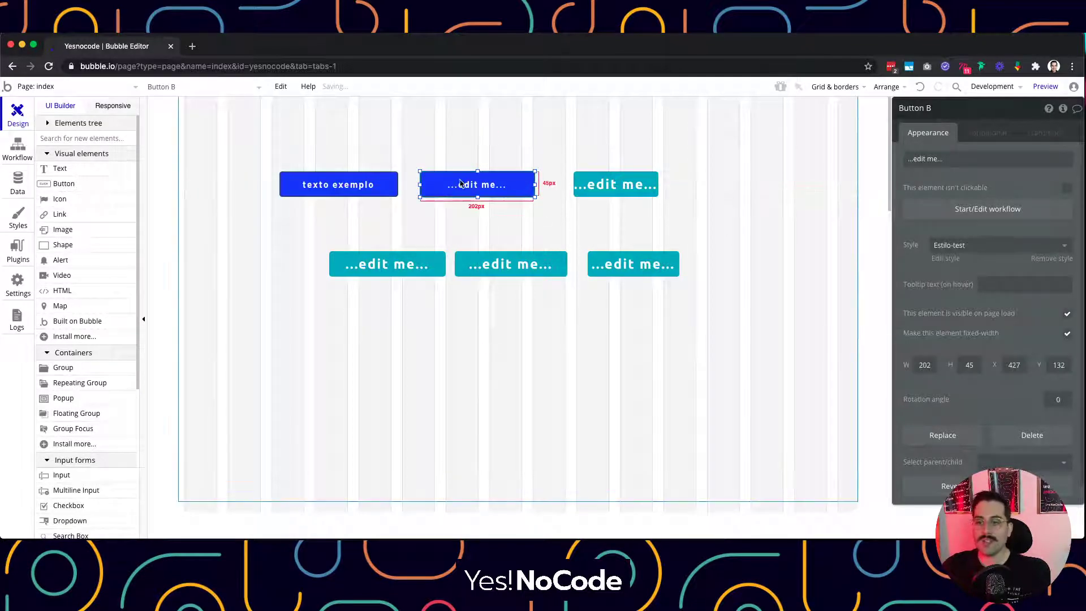
Edit the Estilo-test button style, changing its background color to red #FF1212, and return to the page design
click(609, 188)
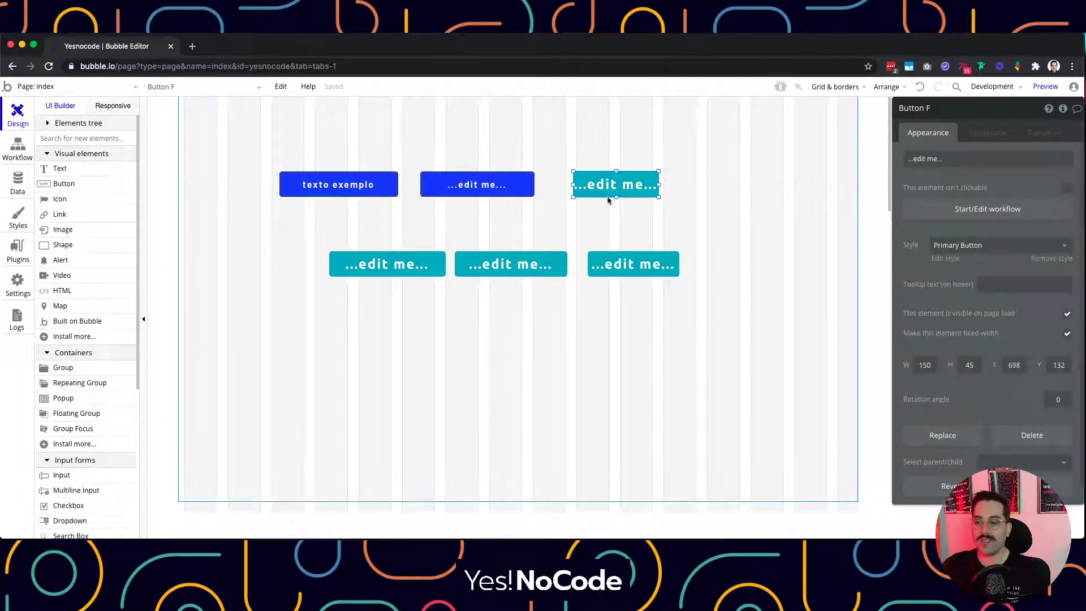
click(359, 193)
click(945, 258)
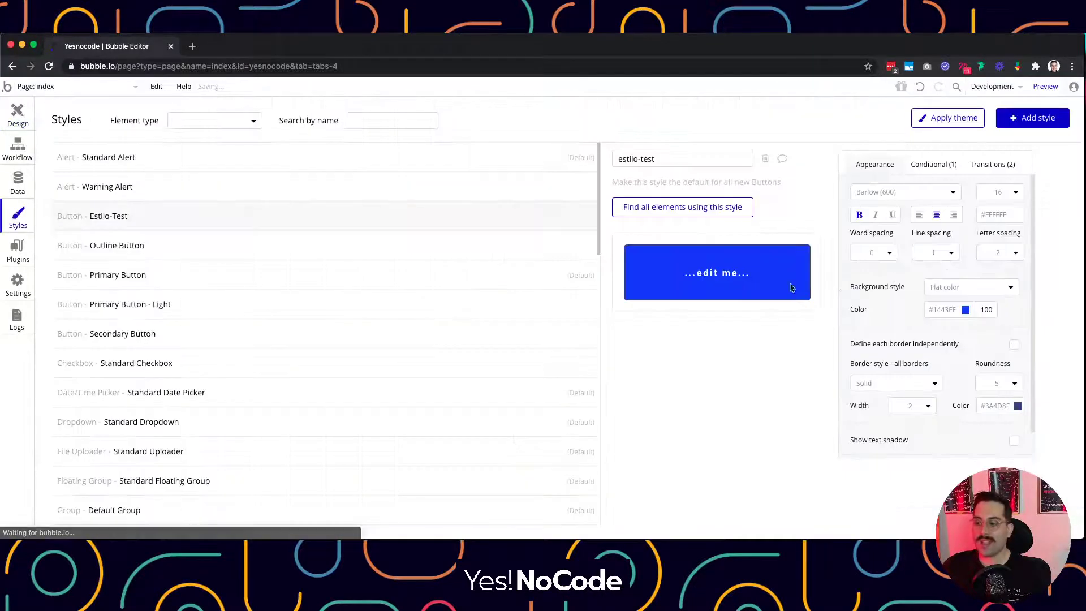
click(966, 309)
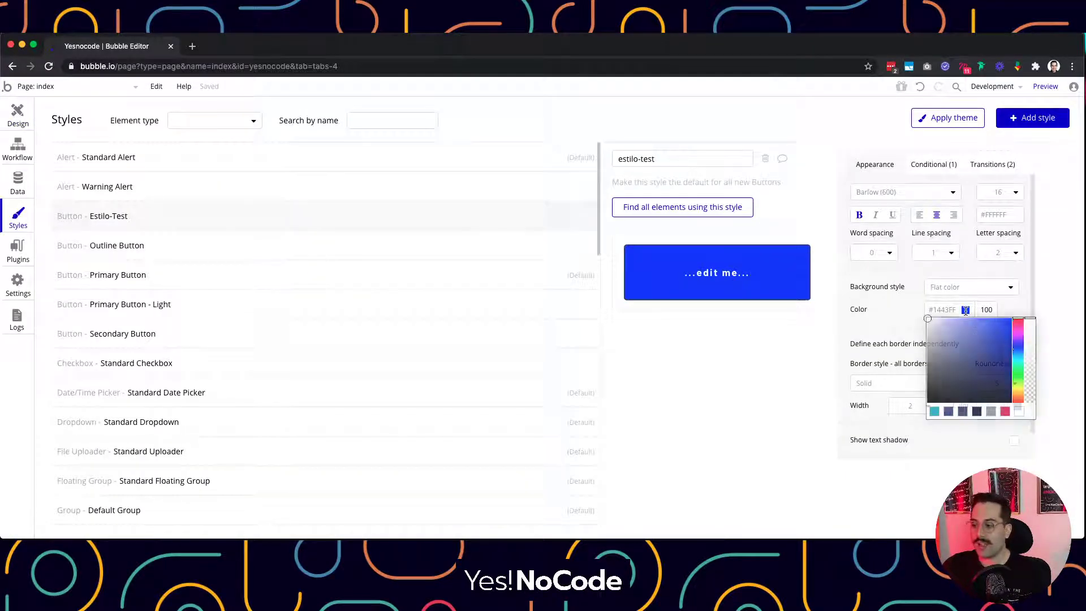
drag(1018, 347, 1017, 318)
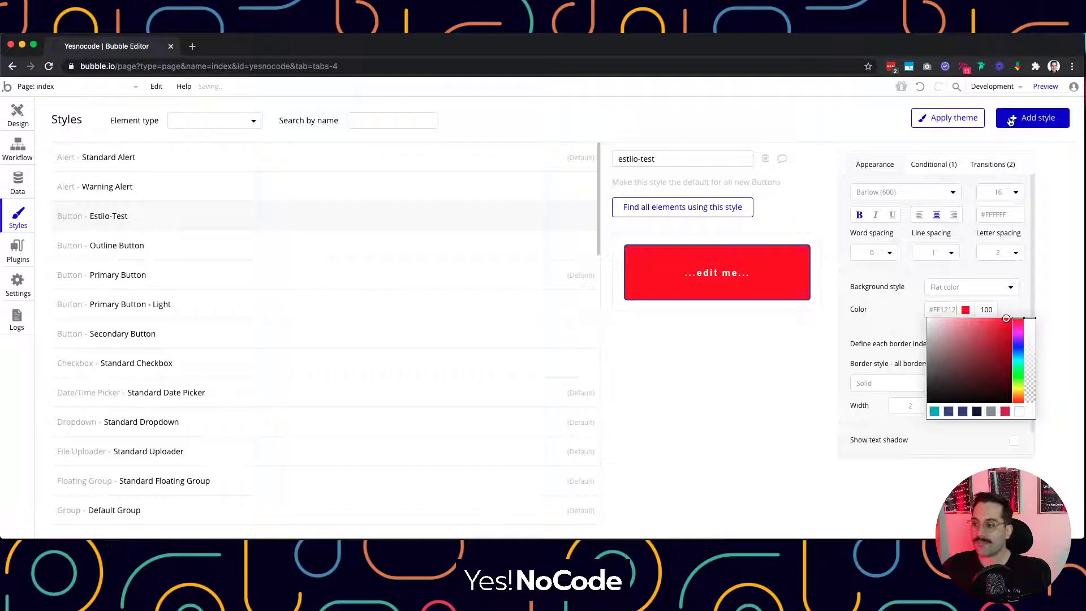
click(19, 115)
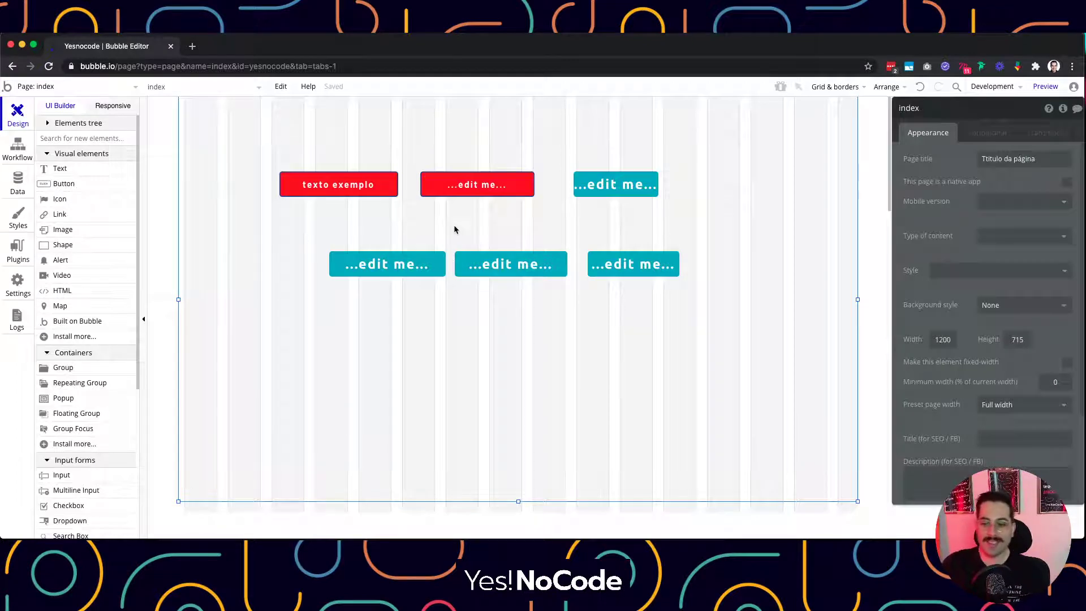
Give the "texto exemplo" button the tooltip text "teste" and preview the page
click(338, 184)
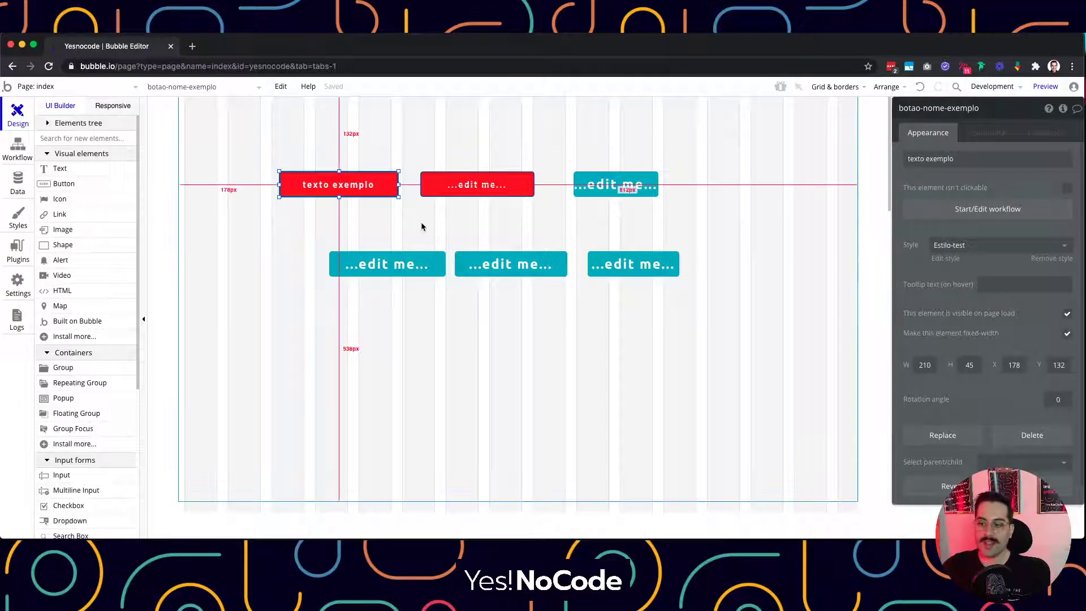
scroll(944, 298, down, 1)
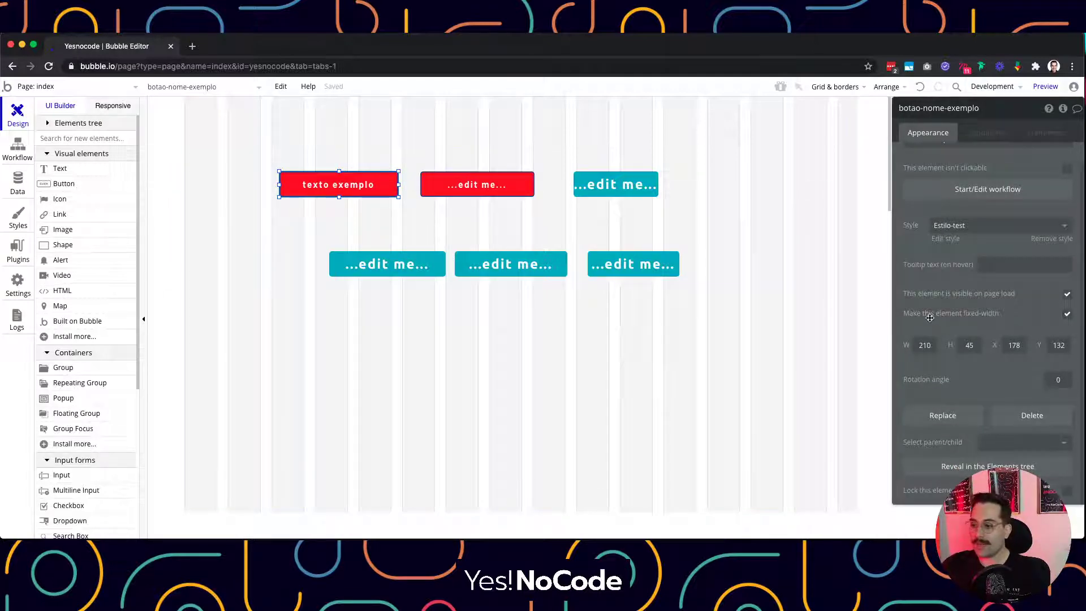
click(993, 264)
text(teste)
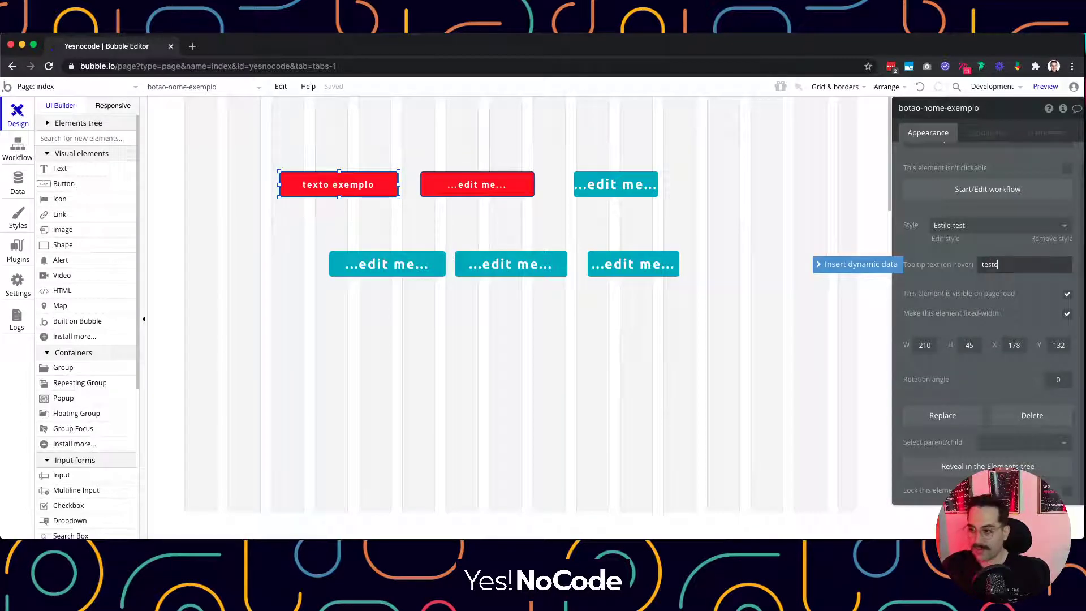
click(727, 236)
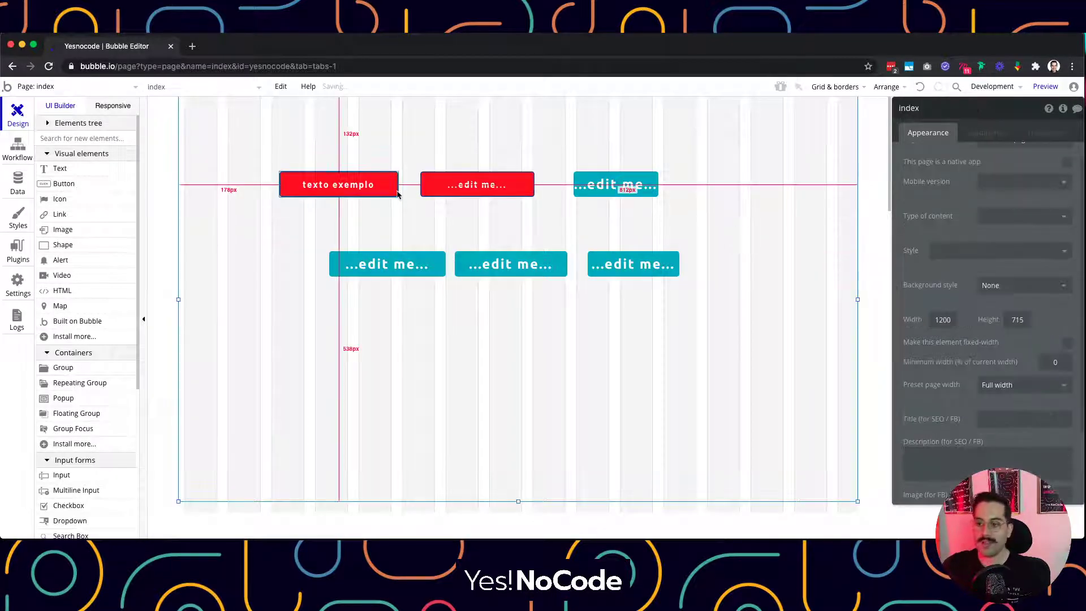
click(373, 194)
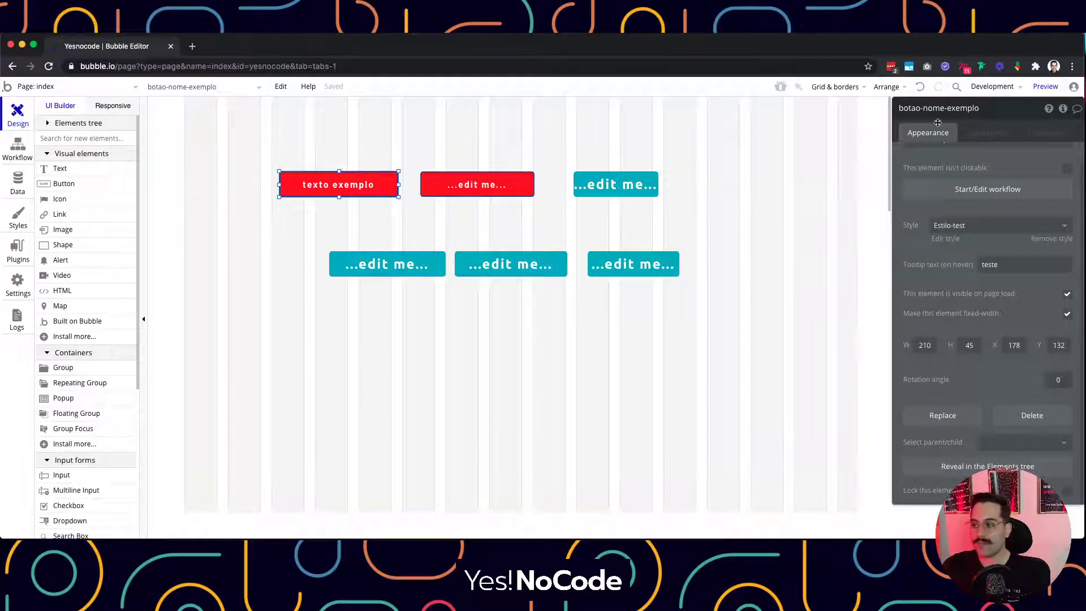
click(1040, 88)
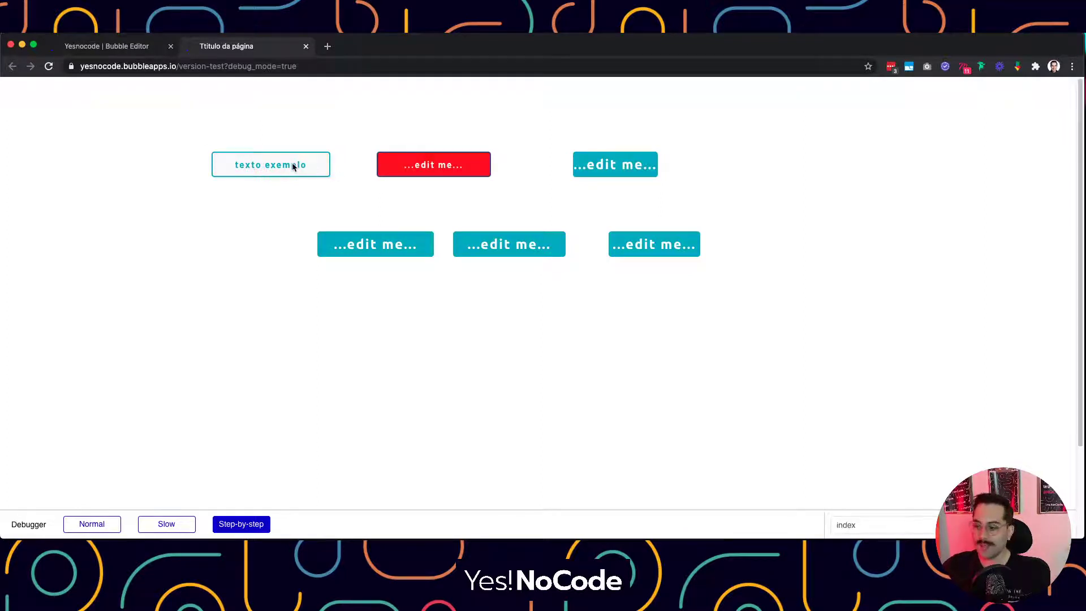
Return to the editor and clear the "texto exemplo" button's tooltip text
click(145, 50)
double_click(1015, 267)
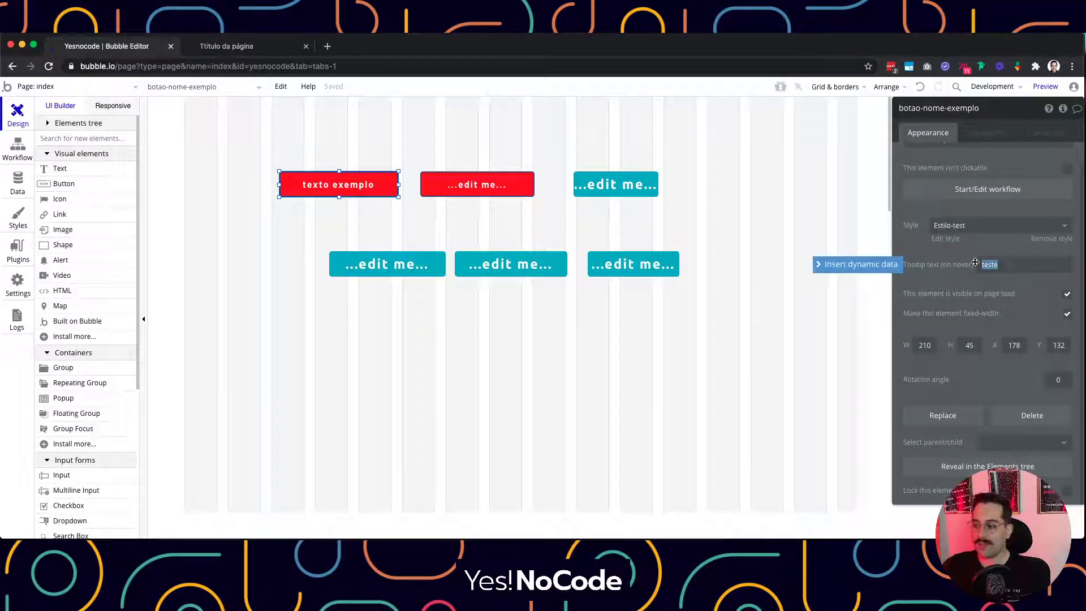
key(BackSpace)
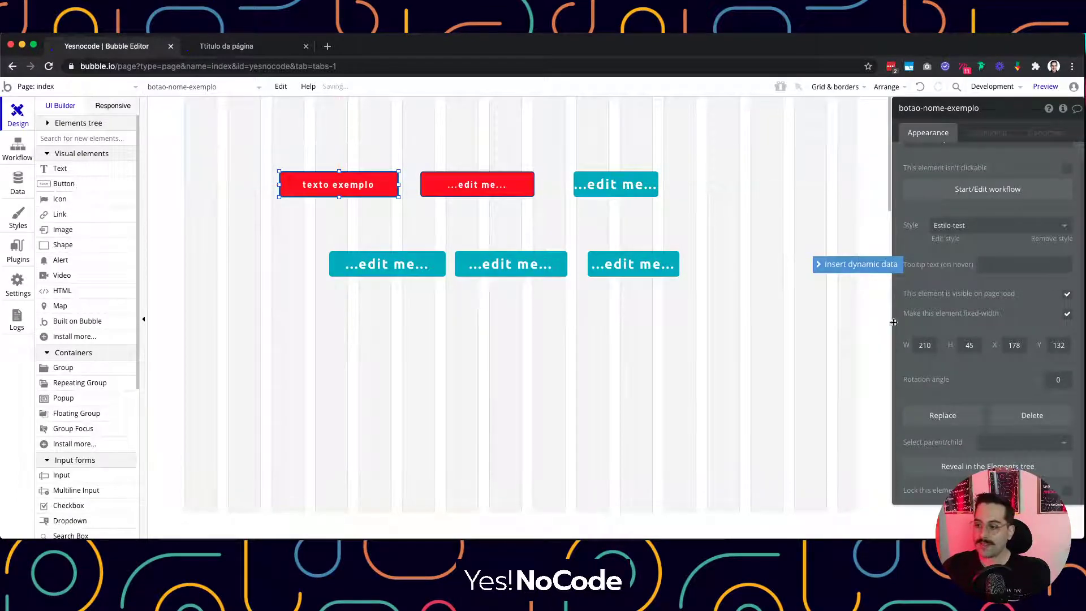
Make the "texto exemplo" button not visible on page load, check the page preview and return to the editor
click(990, 284)
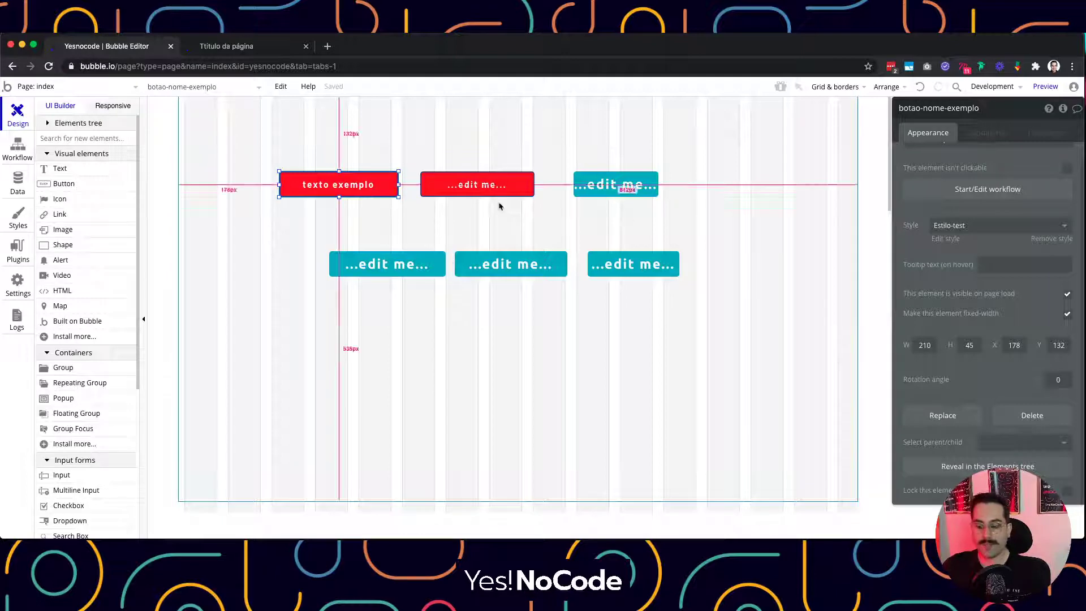
click(1045, 86)
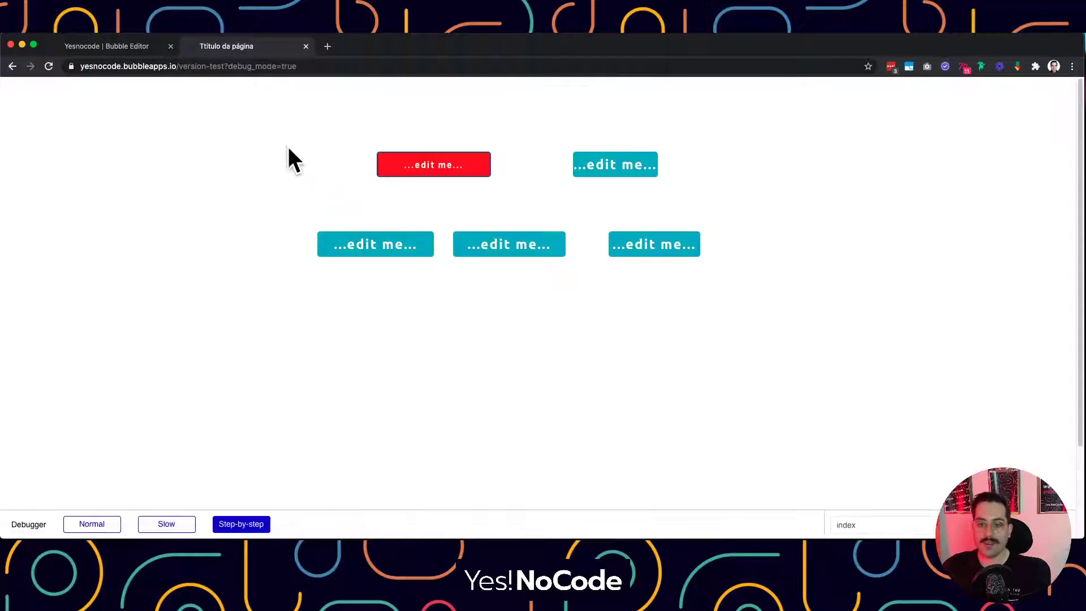
click(133, 51)
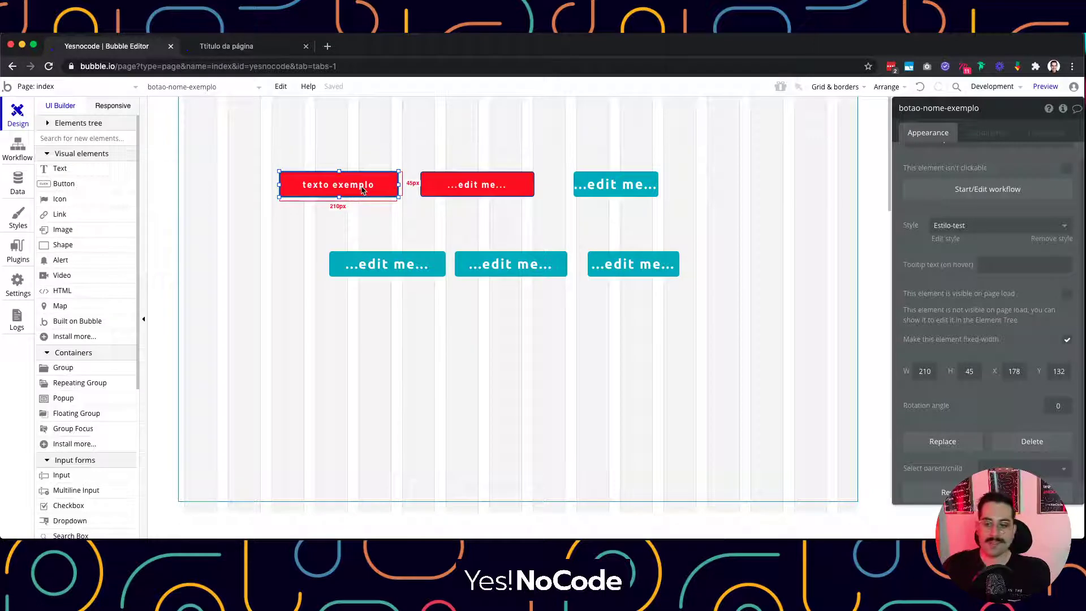
Make the "texto exemplo" button visible on page load again and deselect it
click(1067, 297)
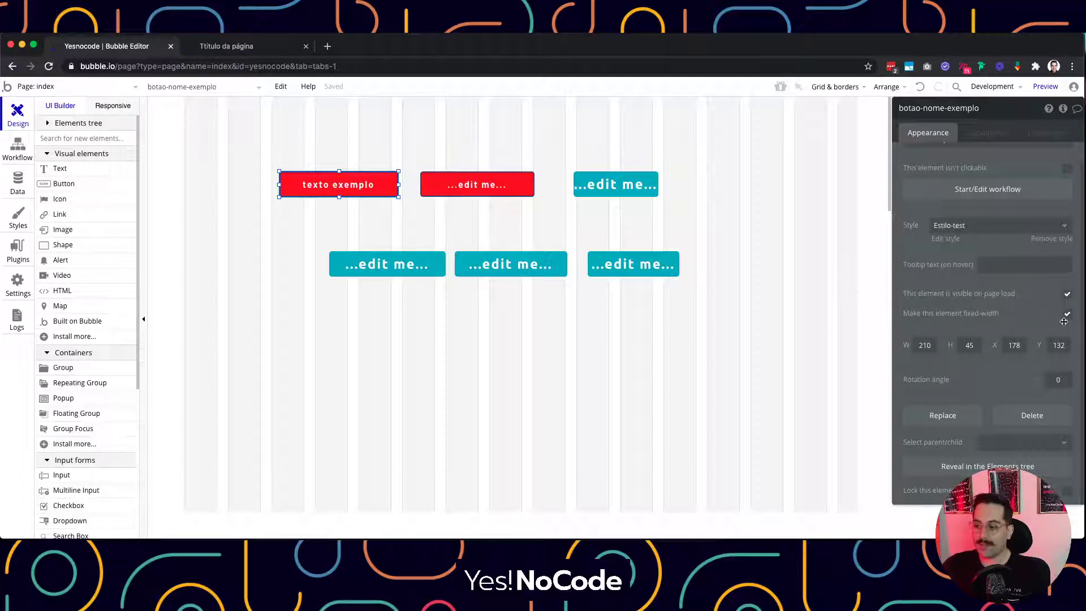
click(845, 293)
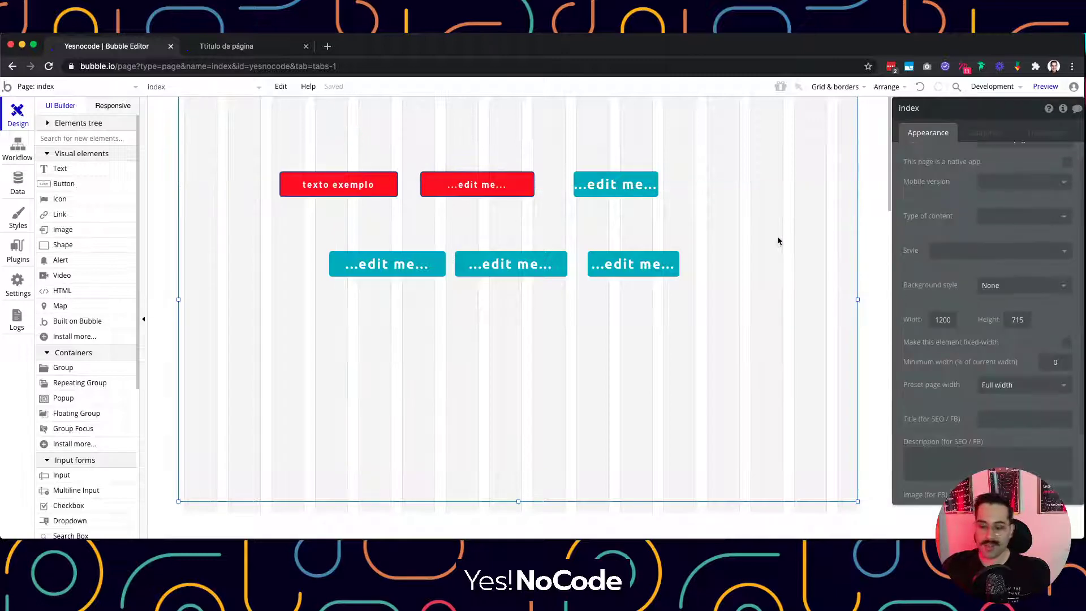
scroll(932, 298, up, 1)
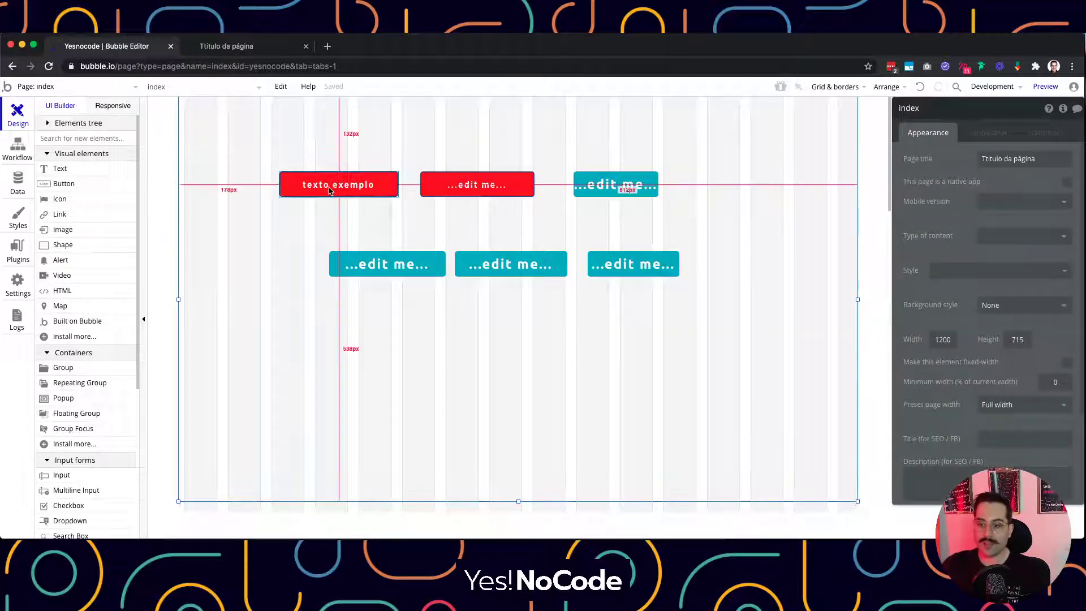
Turn off fixed width for the "texto exemplo" button, reload the page preview and return to the editor
click(331, 191)
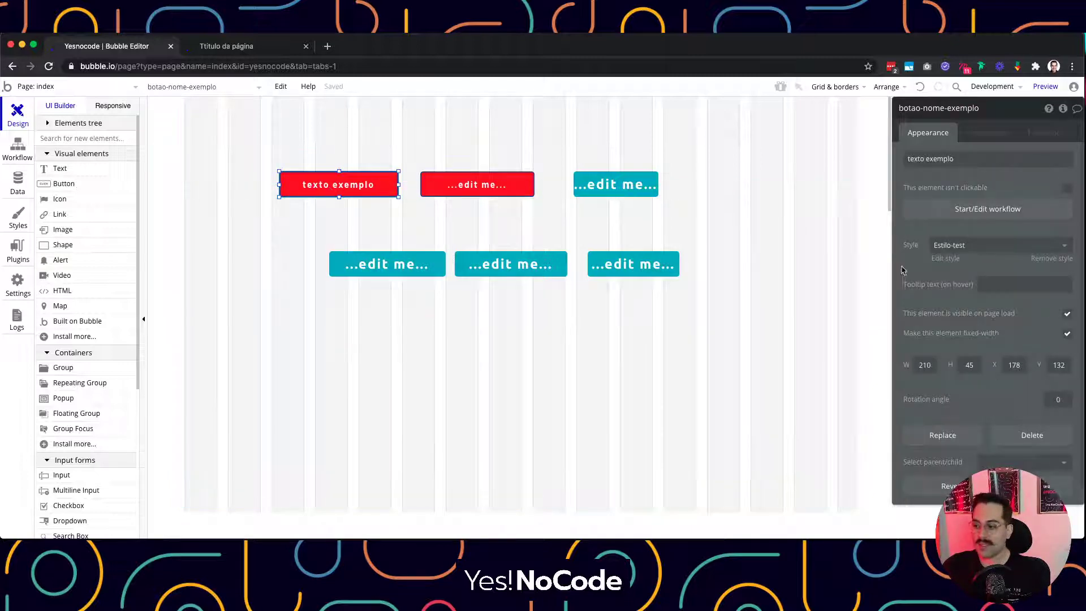
click(1067, 333)
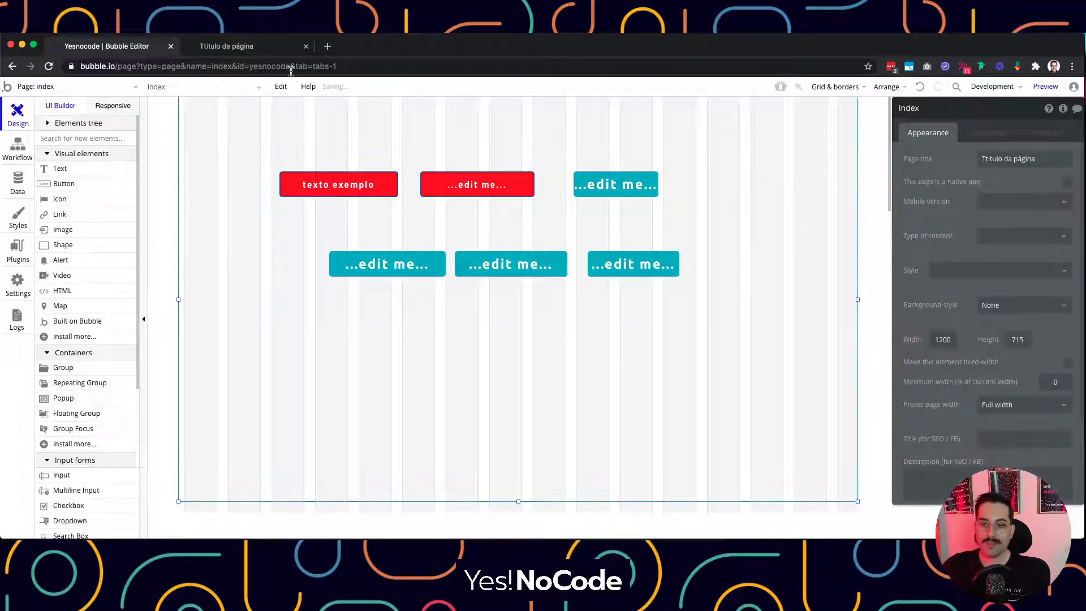
click(240, 46)
key(super+r)
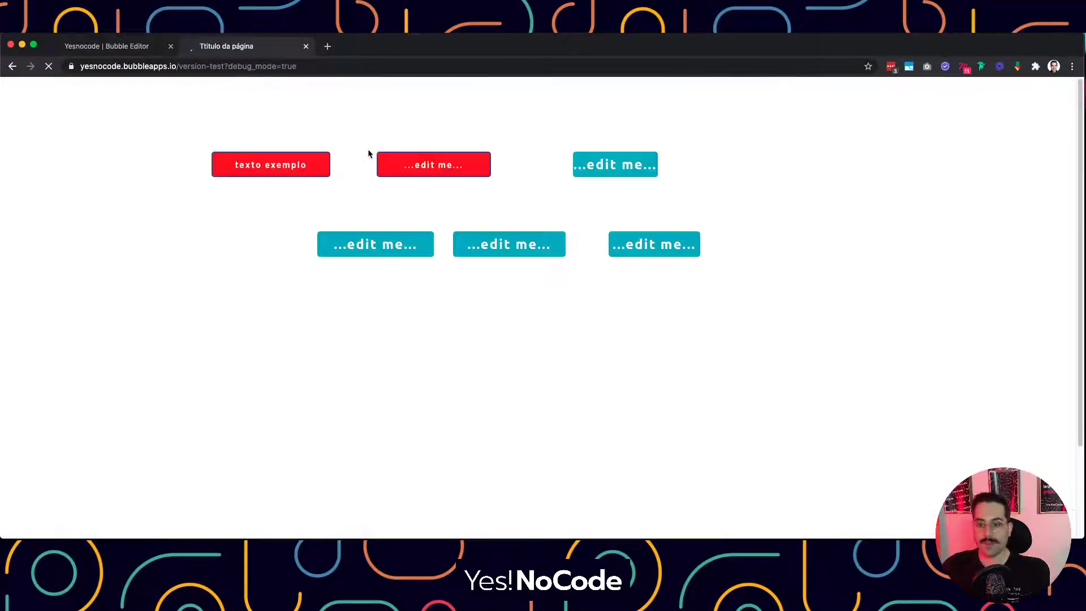
click(127, 45)
Move the "texto exemplo" button up and left to about X 146, Y 69, and refresh the page preview
drag(364, 191, 347, 156)
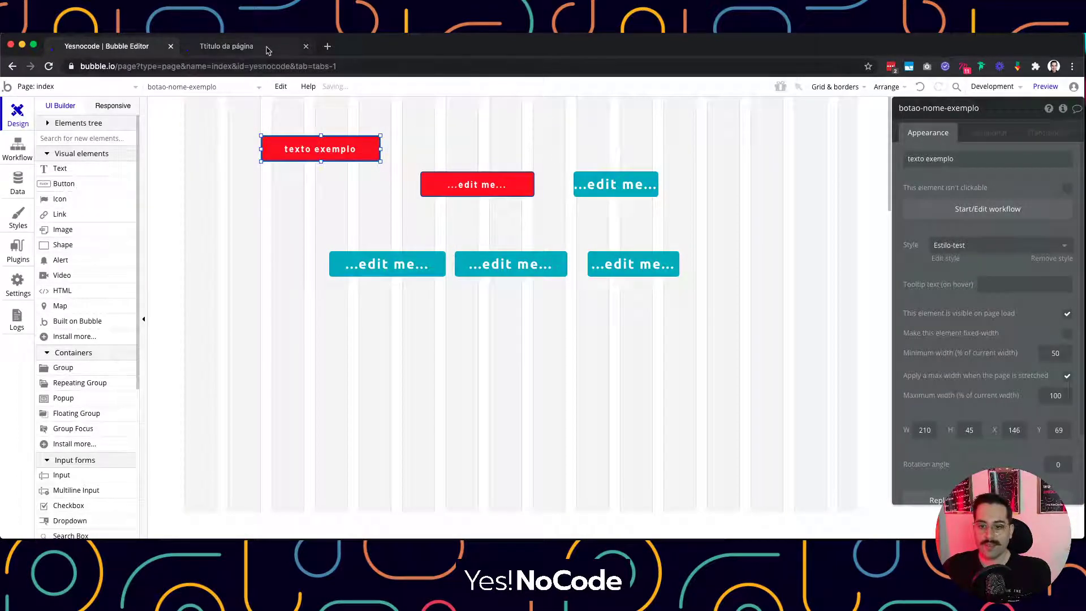
click(265, 46)
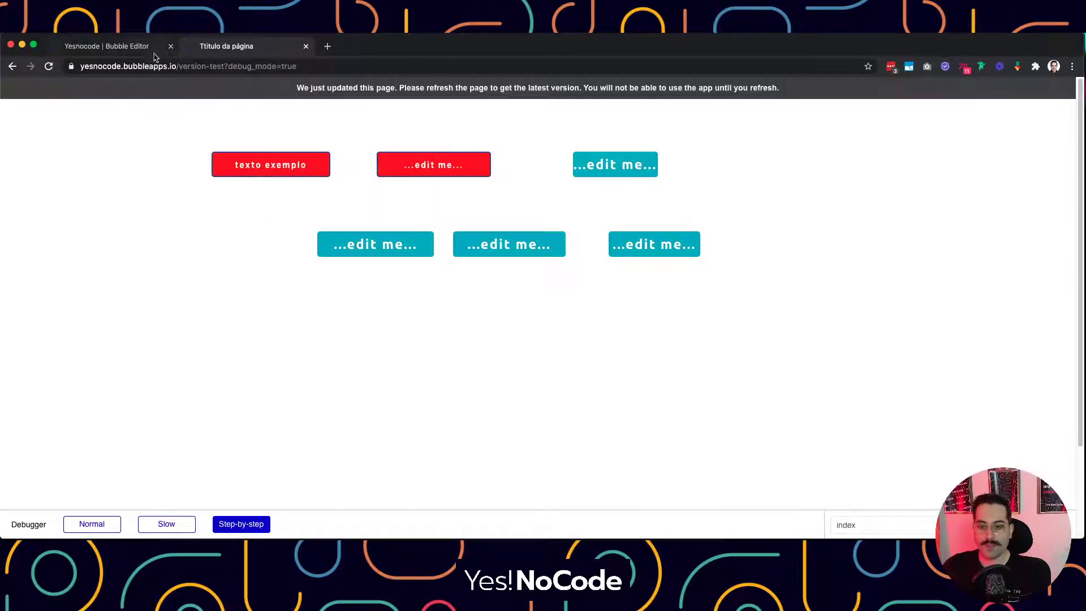
key(super+r)
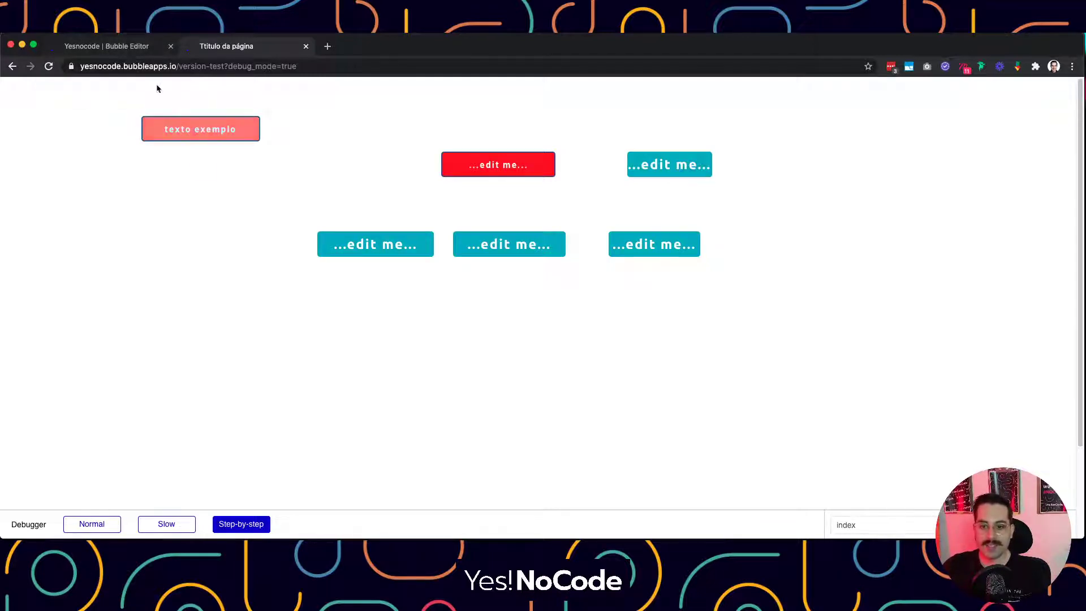
Compare the "texto exemplo" button's minimum and maximum width options with fixed width on and off, leaving fixed width enabled
click(153, 48)
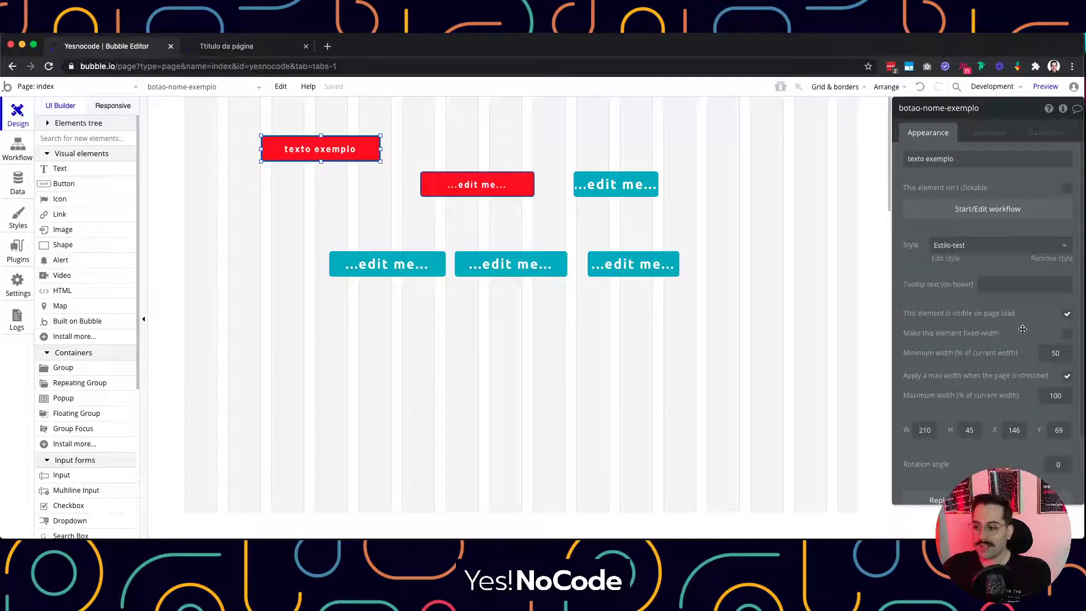
click(1063, 354)
drag(1062, 354, 1051, 355)
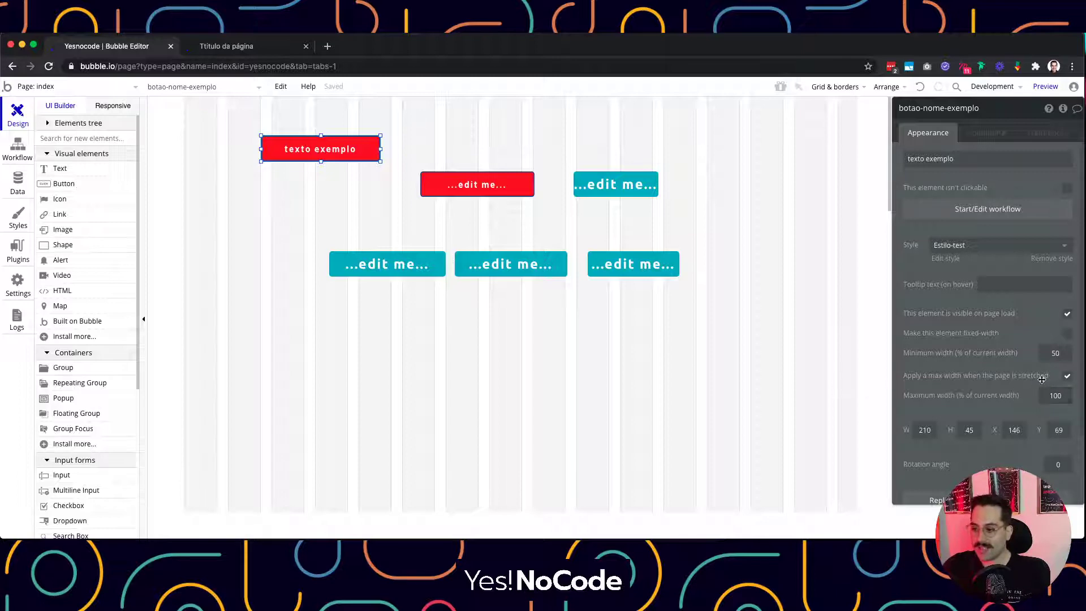
click(1067, 335)
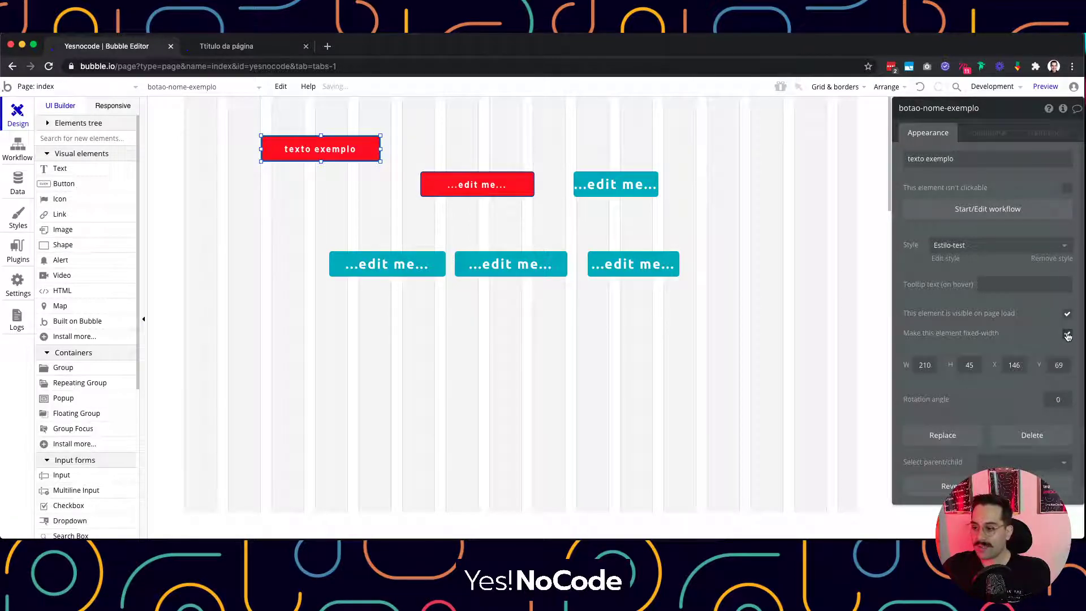
click(1067, 334)
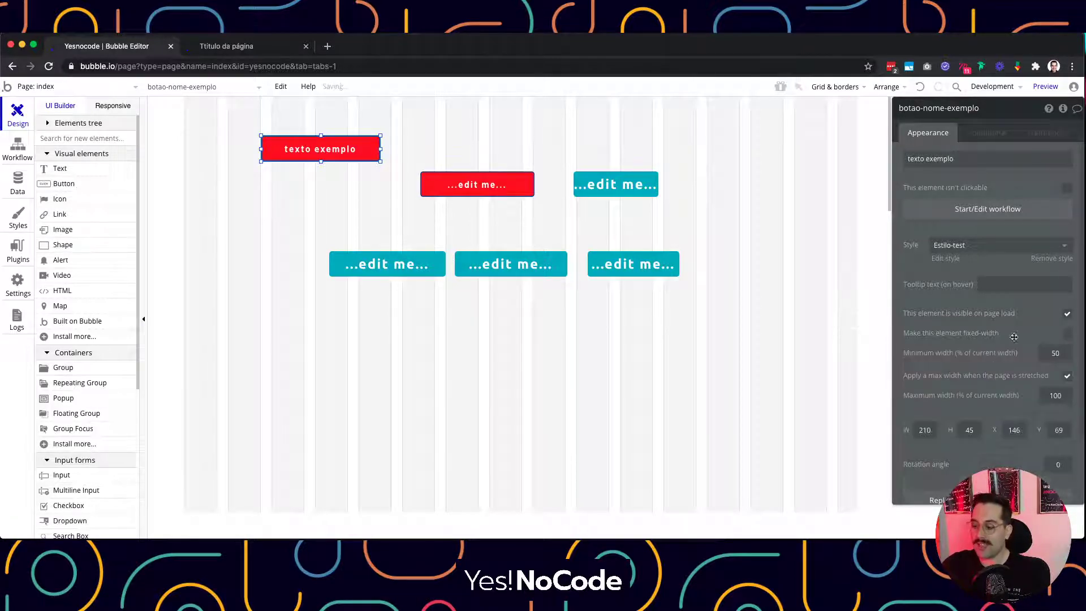
click(1067, 336)
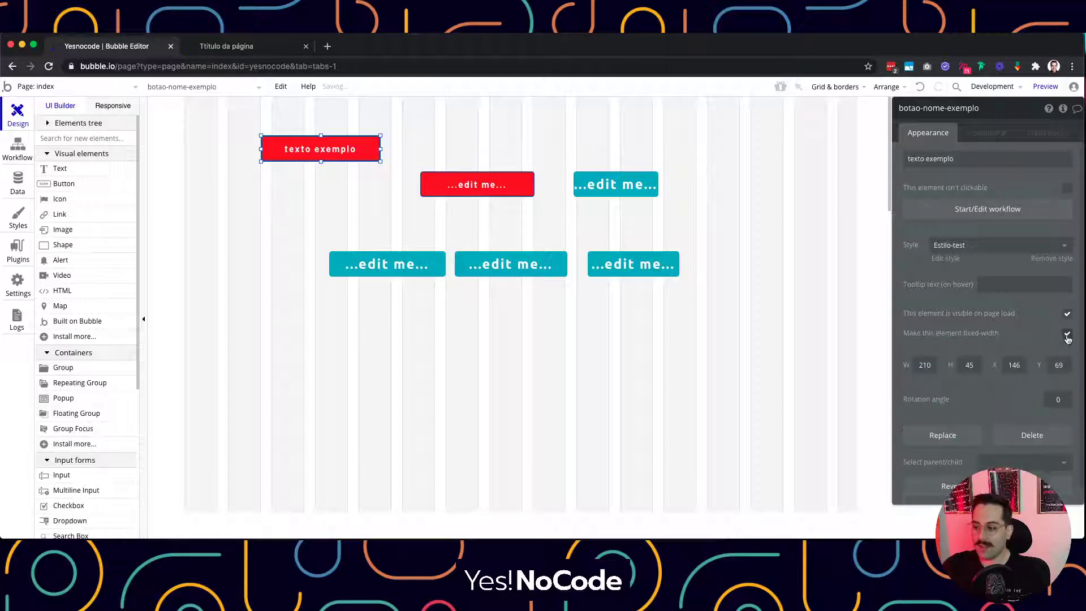
click(1067, 336)
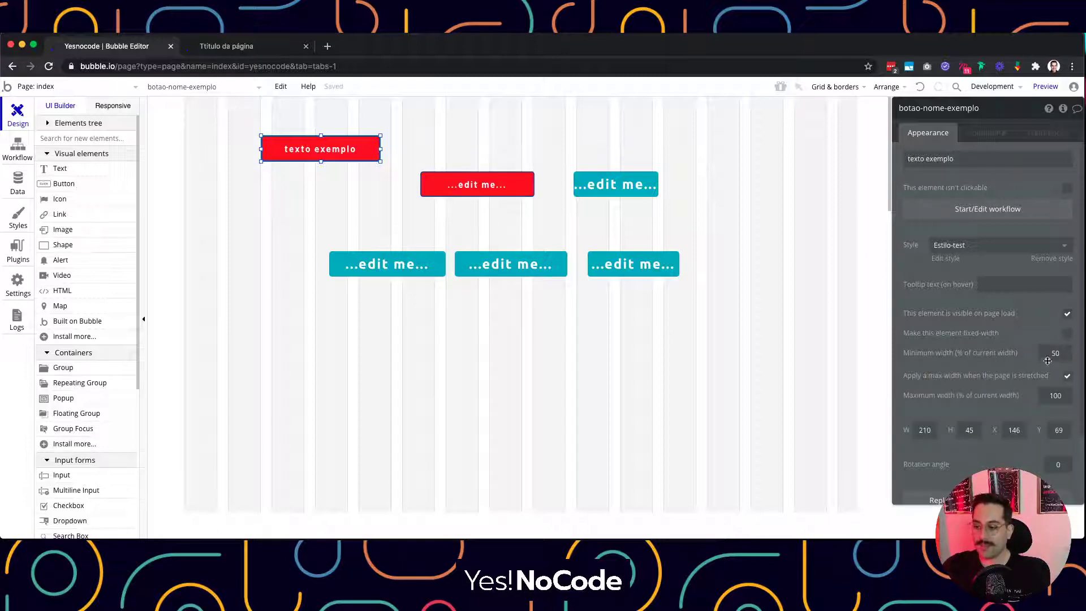
click(1067, 333)
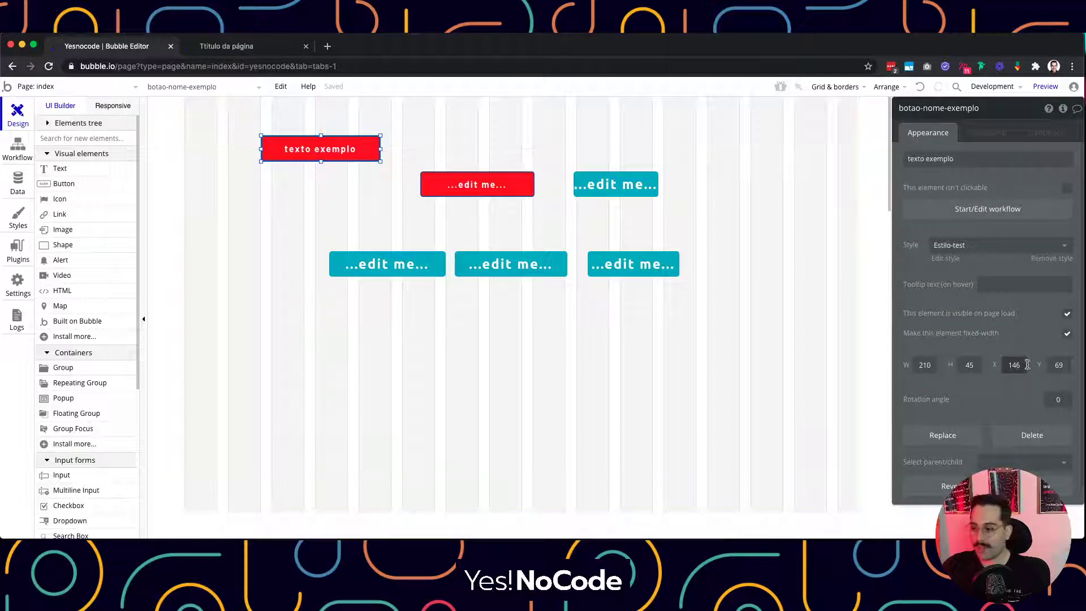
Position the "texto exemplo" button at X 100 and Y 80
drag(1024, 366, 1007, 364)
text(100)
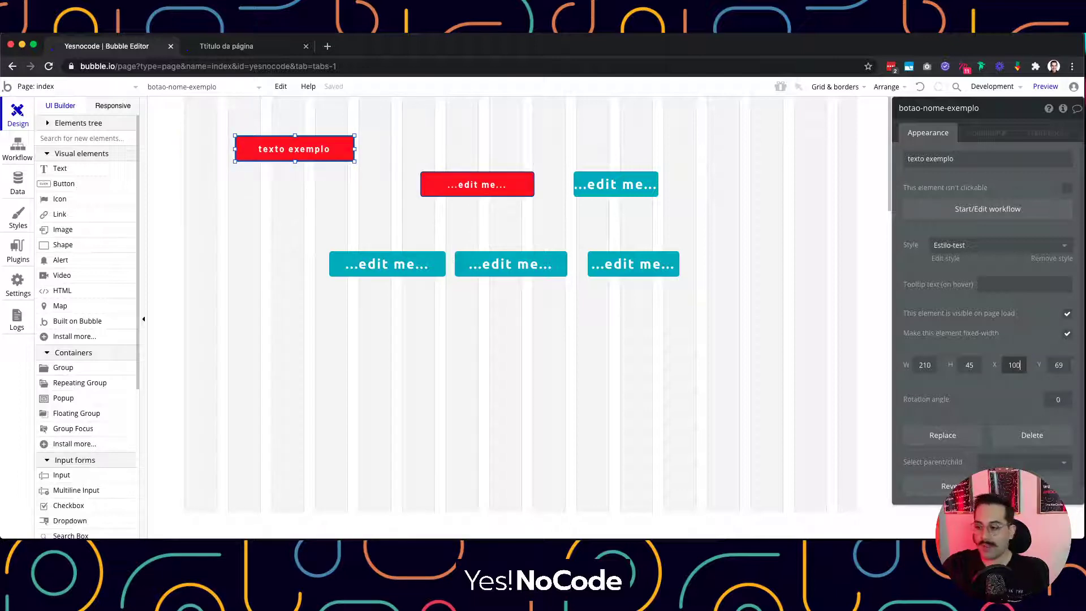
click(1060, 364)
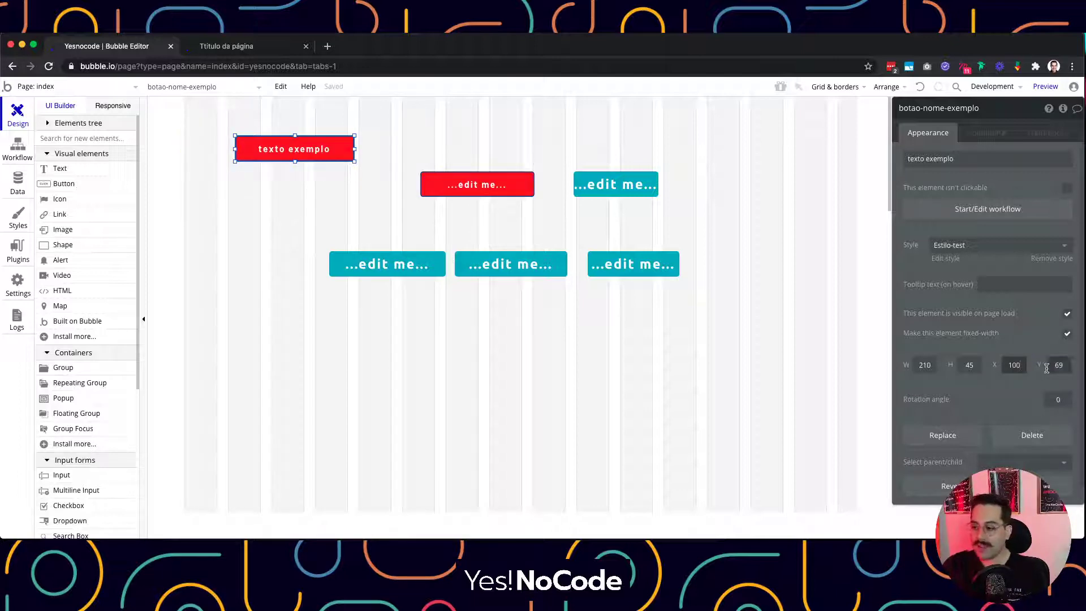
text(80)
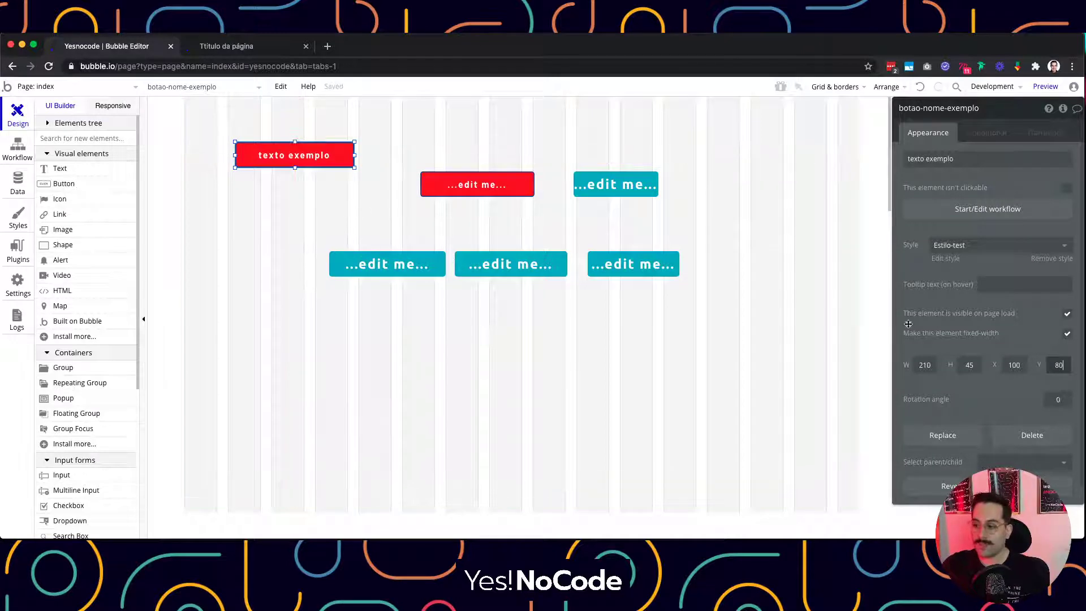
Move the "texto exemplo" button to about X 94, Y 87
click(315, 170)
drag(319, 159, 291, 168)
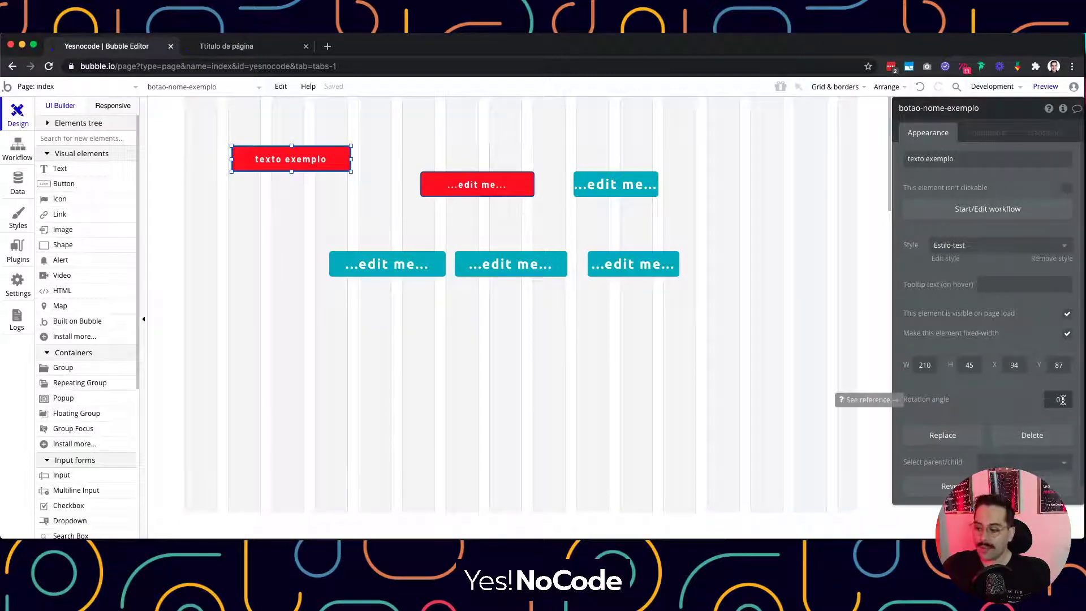
Try rotating the "texto exemplo" button to an angle of 26, and reset its rotation to 0
double_click(1052, 401)
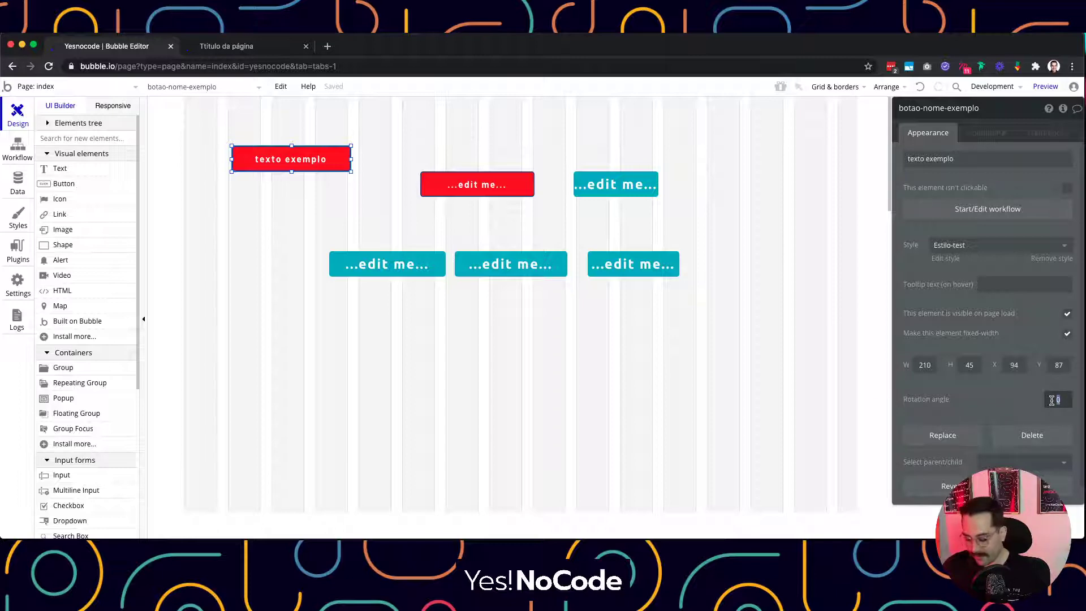
text(14)
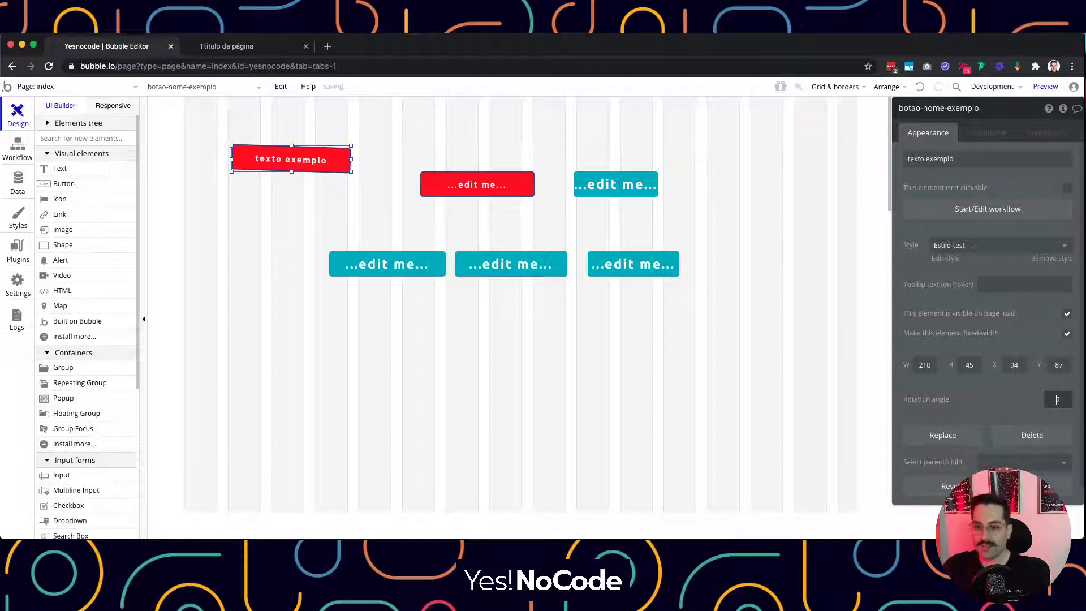
key(Up)
key(Up)
key(Up)
key(Up)
key(Up)
key(Up)
key(Up)
key(Up)
key(Up)
key(Up)
key(Up)
key(Up)
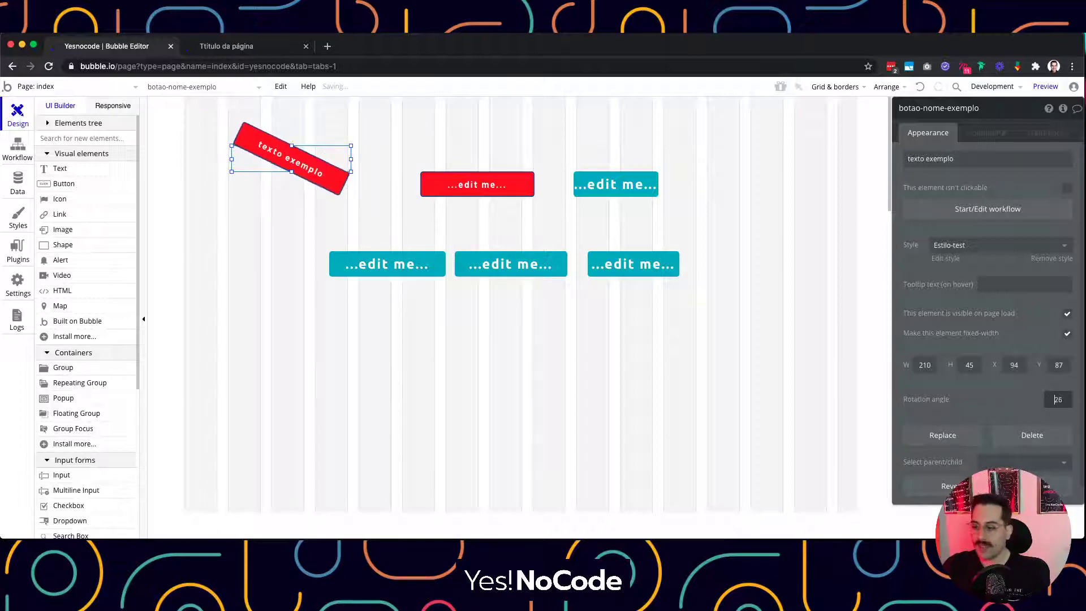
key(super+a)
text(0)
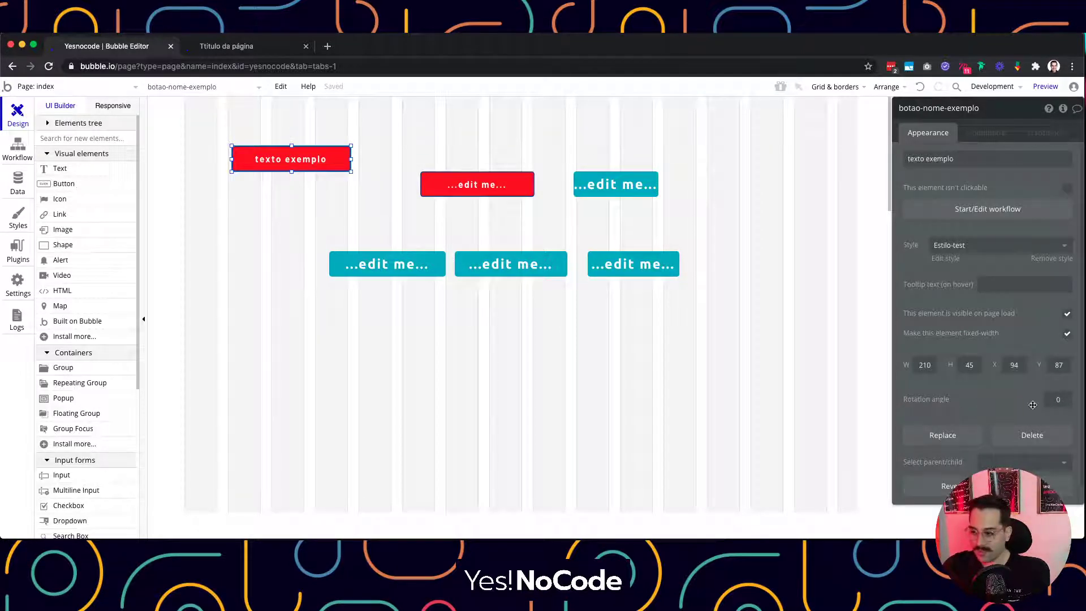
Check the parent/child selection options of the "texto exemplo" button without choosing any
scroll(983, 400, down, 1)
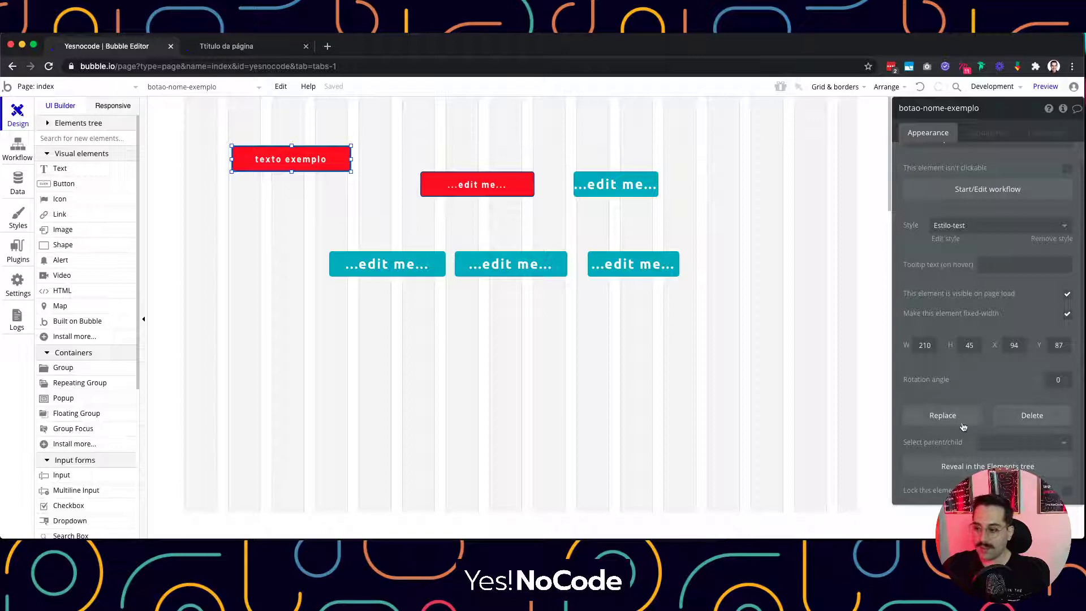
click(1051, 448)
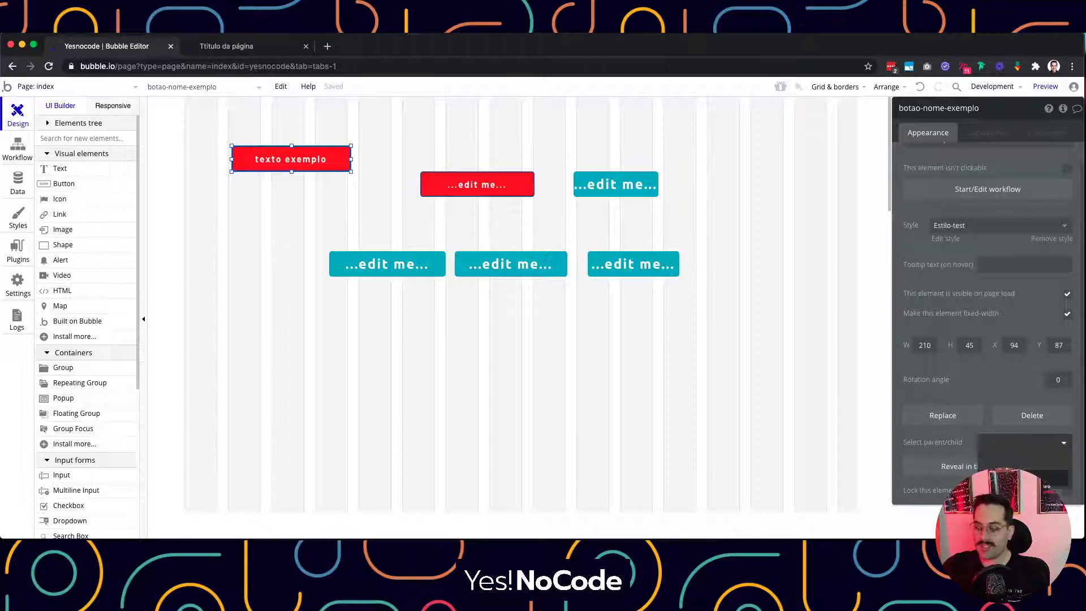
click(950, 444)
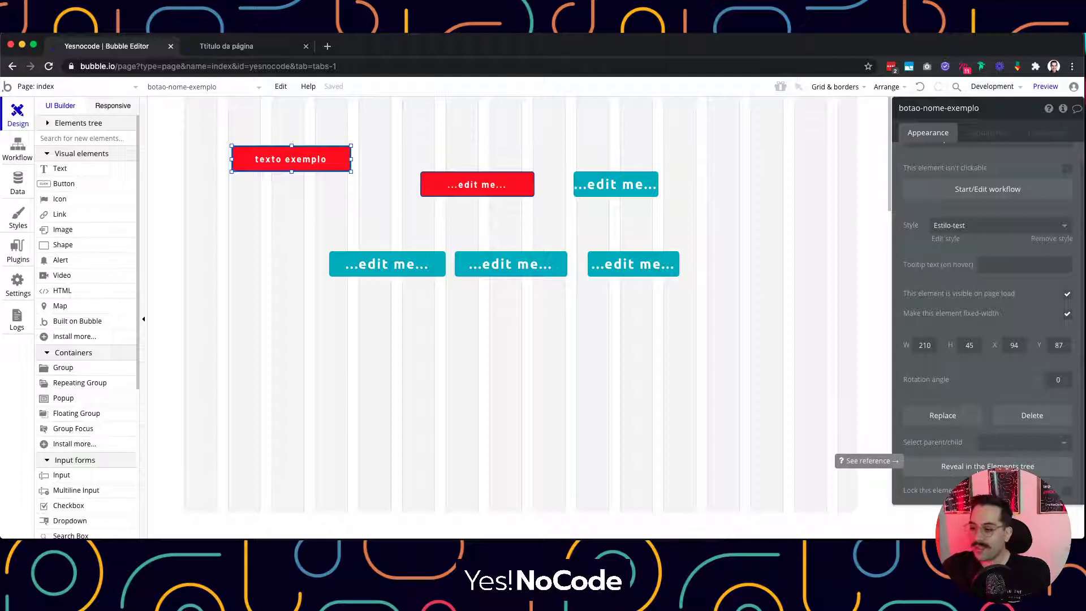
Unlock the Property Editor and place it over the canvas so the button's last properties are in view
click(844, 87)
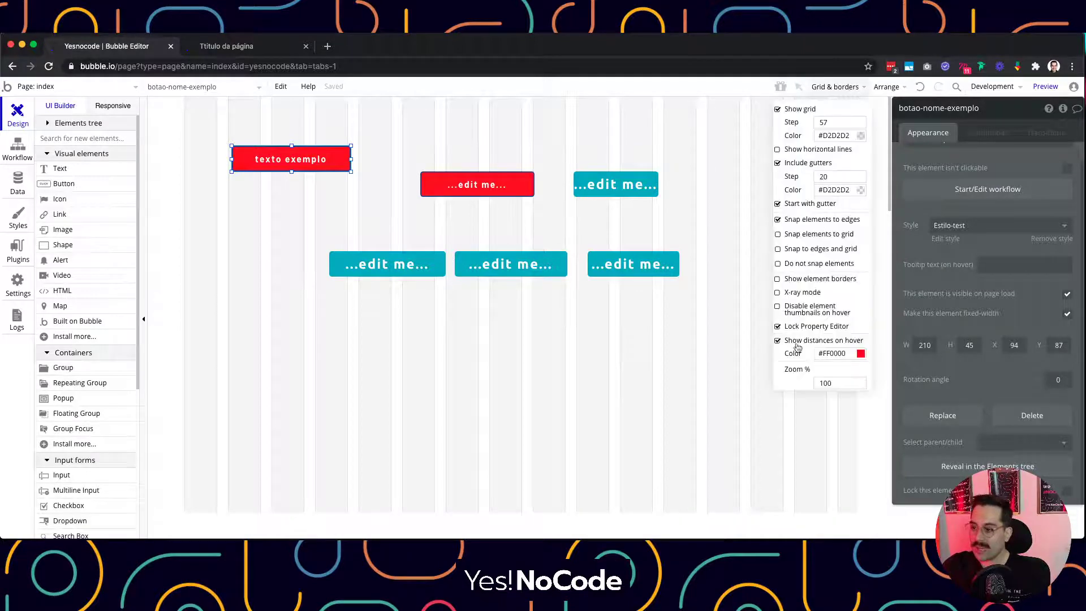
click(805, 329)
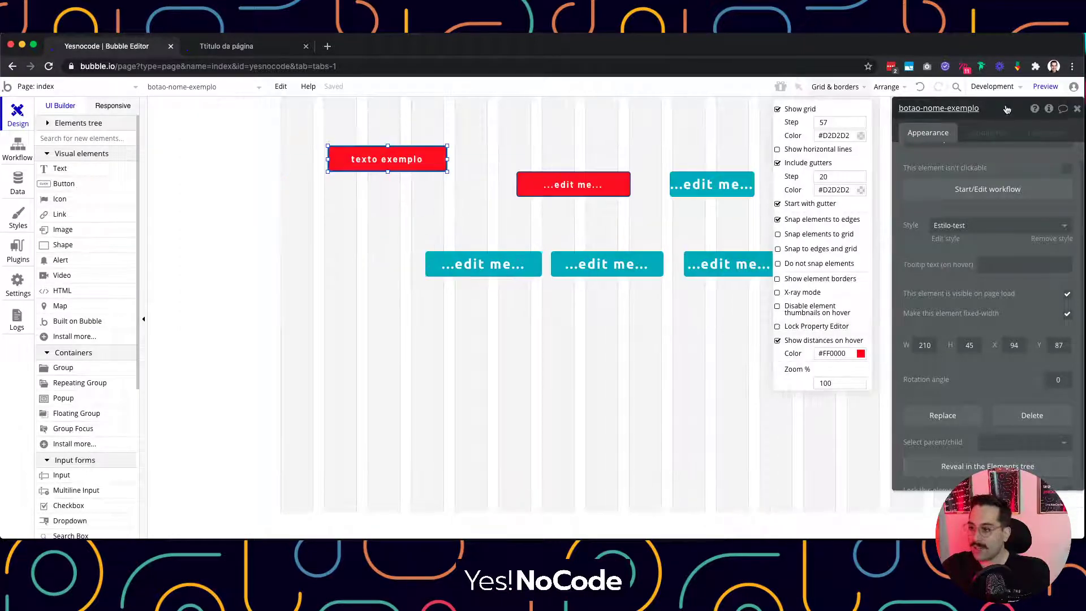
drag(1008, 110, 467, 90)
scroll(430, 445, down, 1)
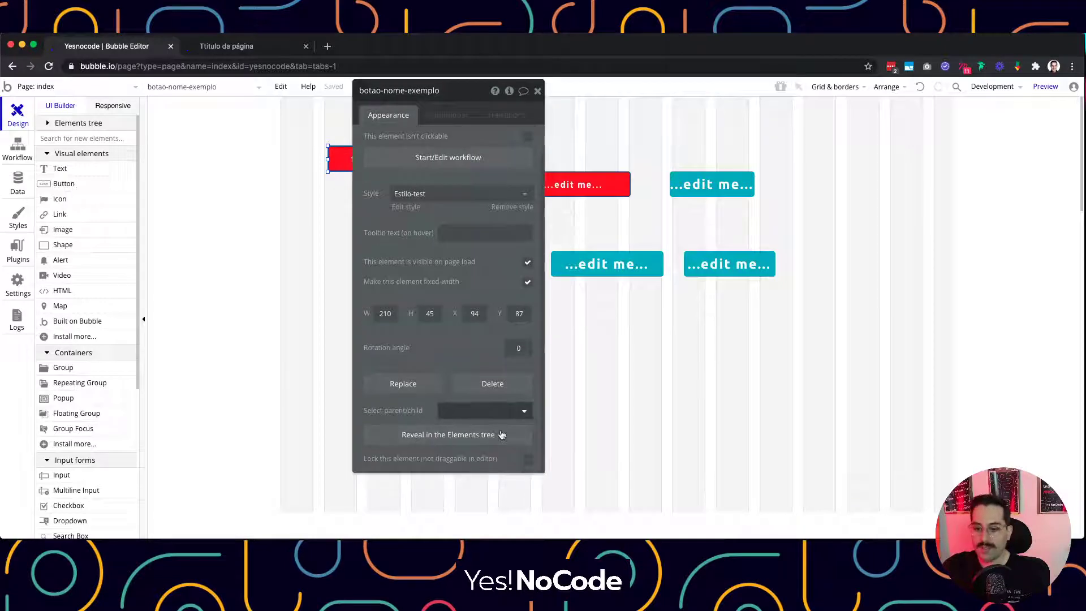
Reveal the "texto exemplo" button in the Elements tree and look through the listed elements
click(460, 439)
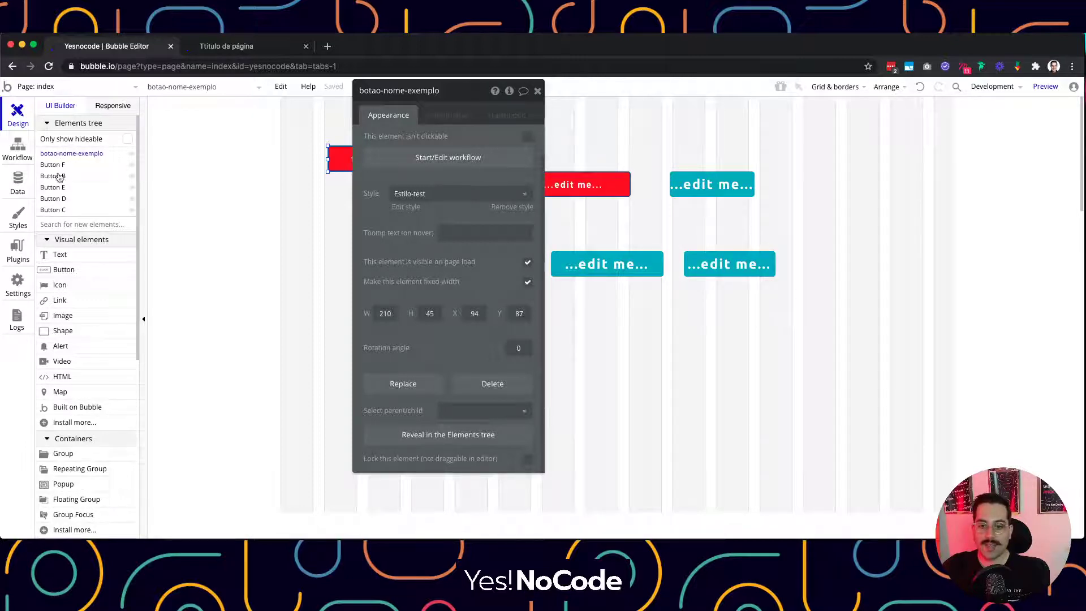
scroll(60, 202, down, 2)
scroll(61, 203, up, 2)
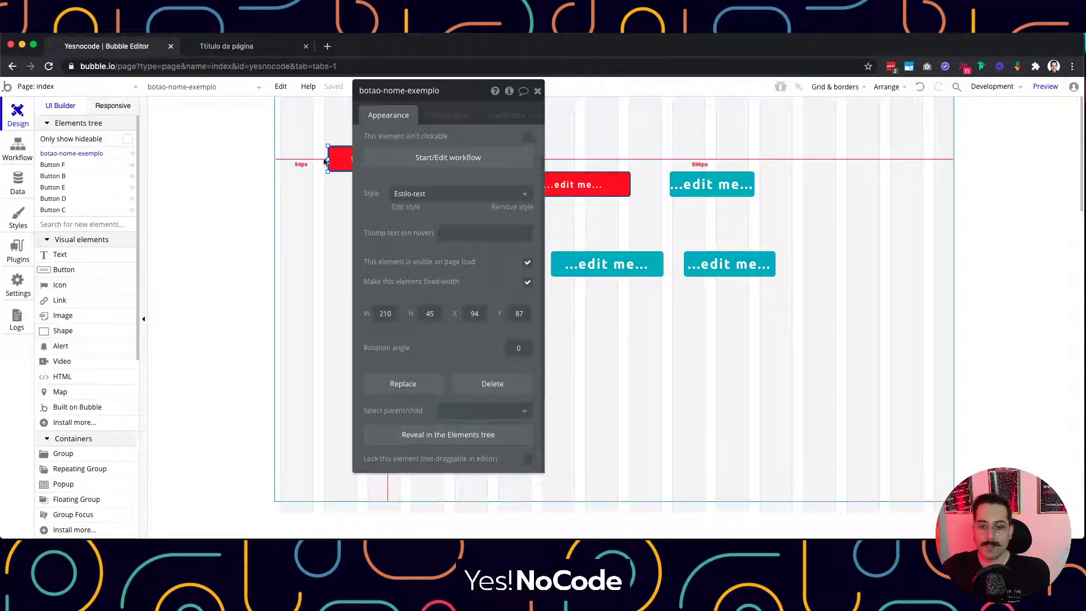
Lock Button D, the middle teal button in the lower row, so it is not draggable in the editor
click(602, 264)
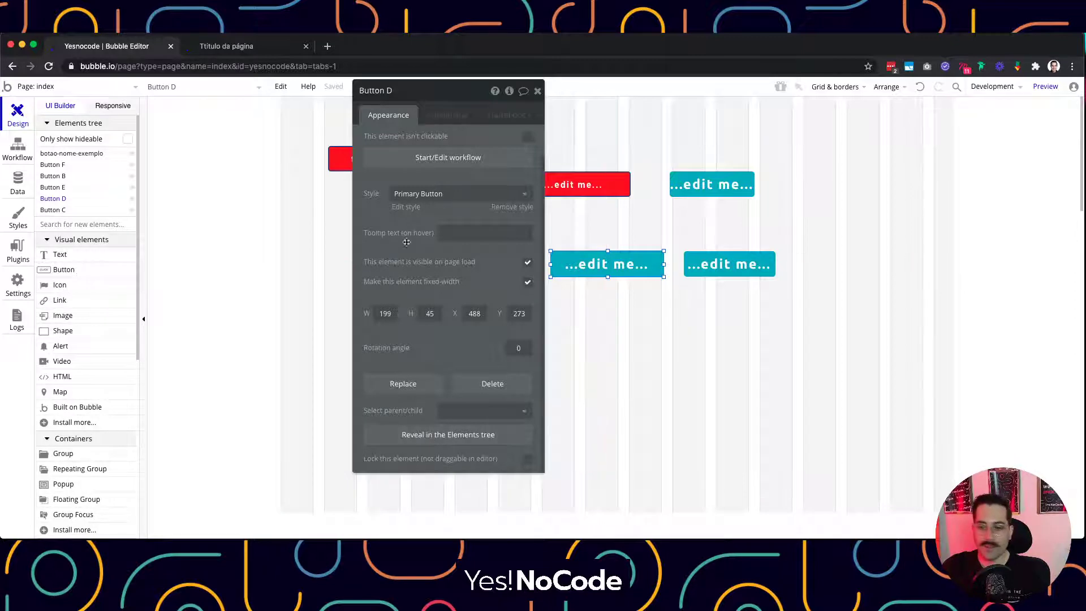
drag(480, 103, 508, 125)
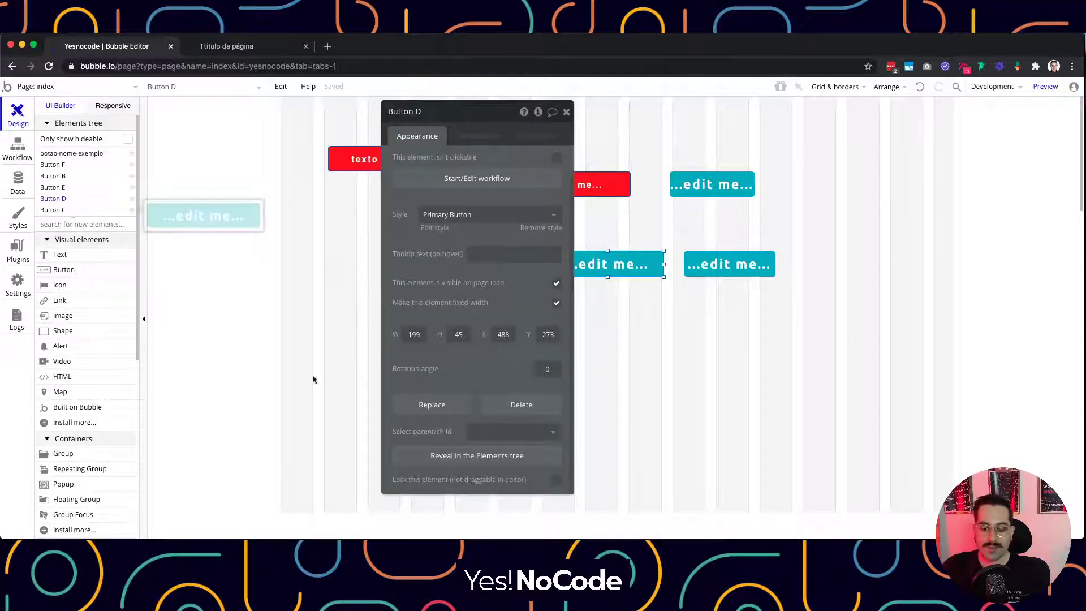
mouse_move(130, 209)
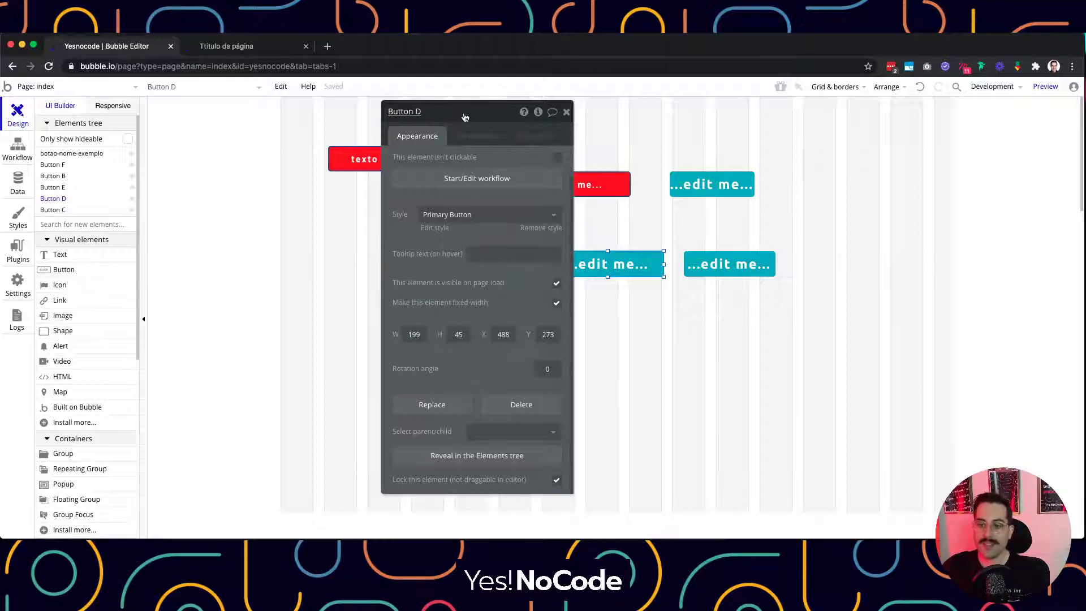
Move the "texto exemplo" button to about X 62, Y 132, lock it against dragging and close its properties
drag(406, 169, 387, 195)
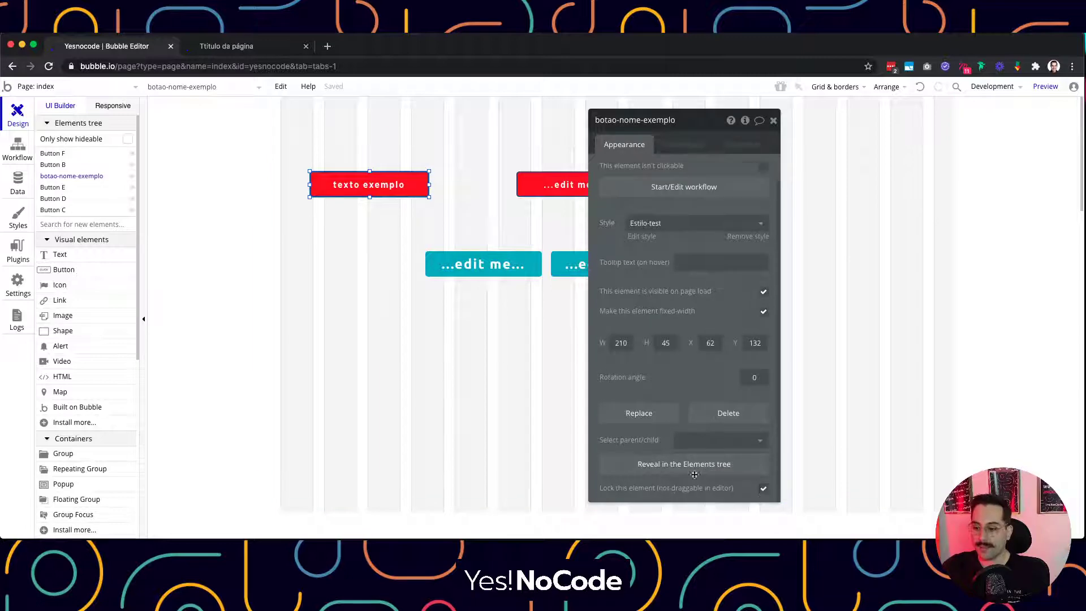
click(402, 203)
key(Escape)
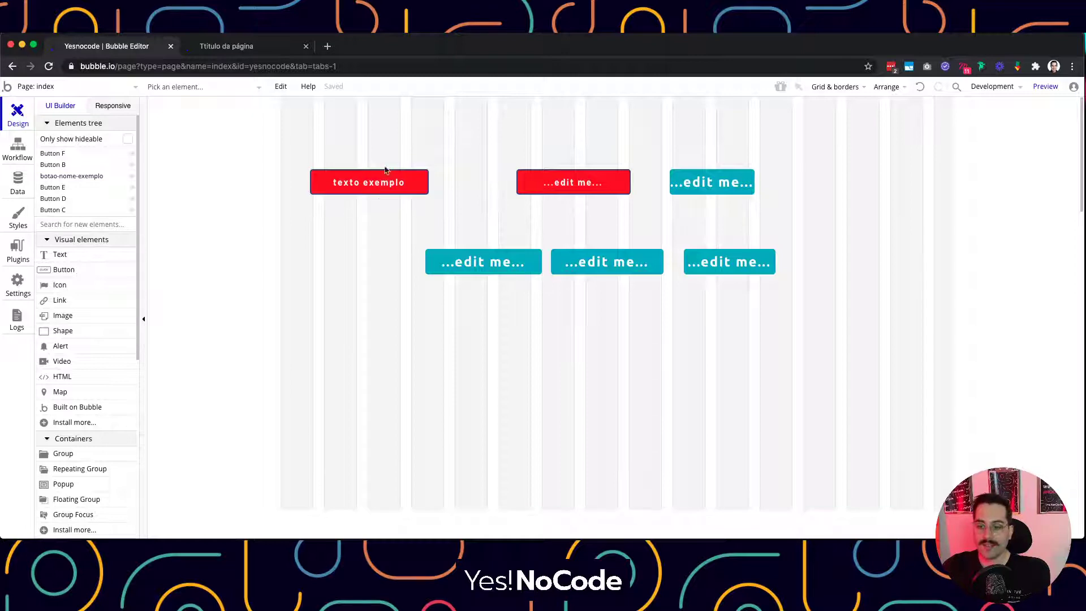
Inspect the locked "texto exemplo" button's properties and compare them with those of the index page
double_click(374, 188)
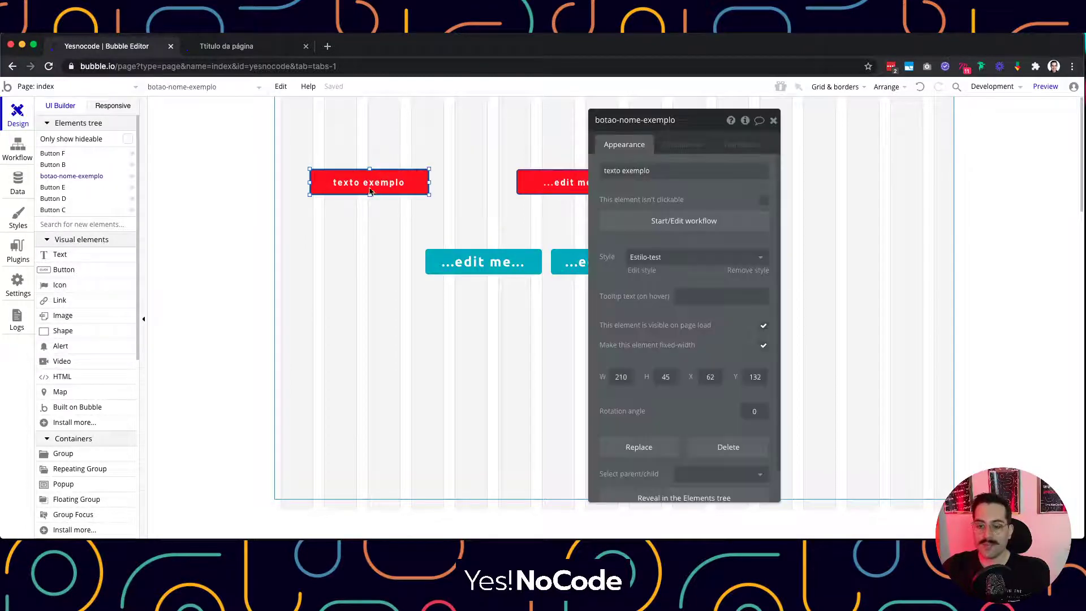
double_click(372, 187)
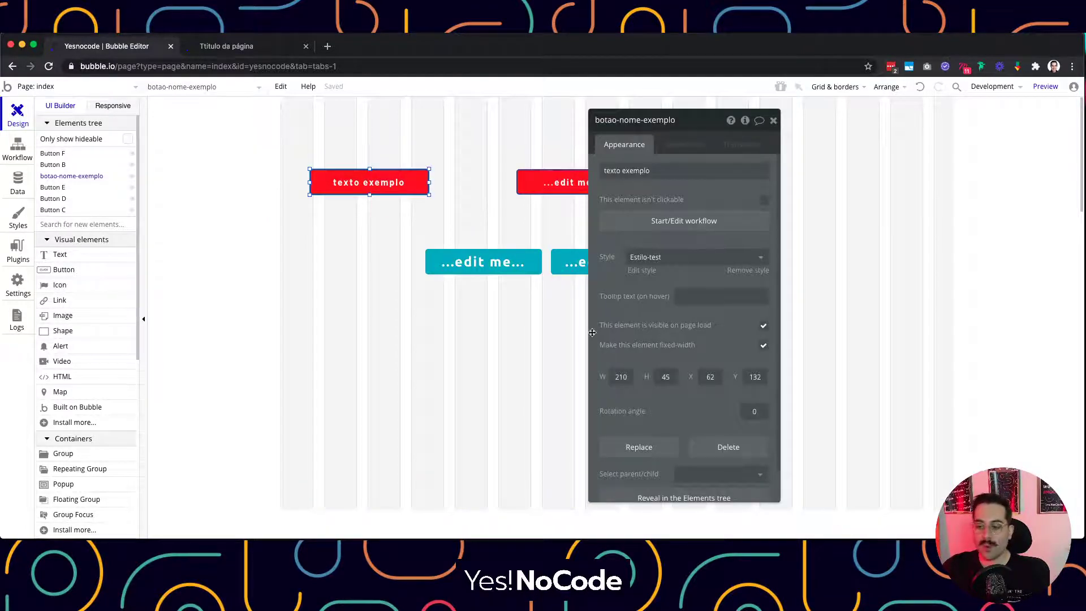
scroll(706, 408, down, 1)
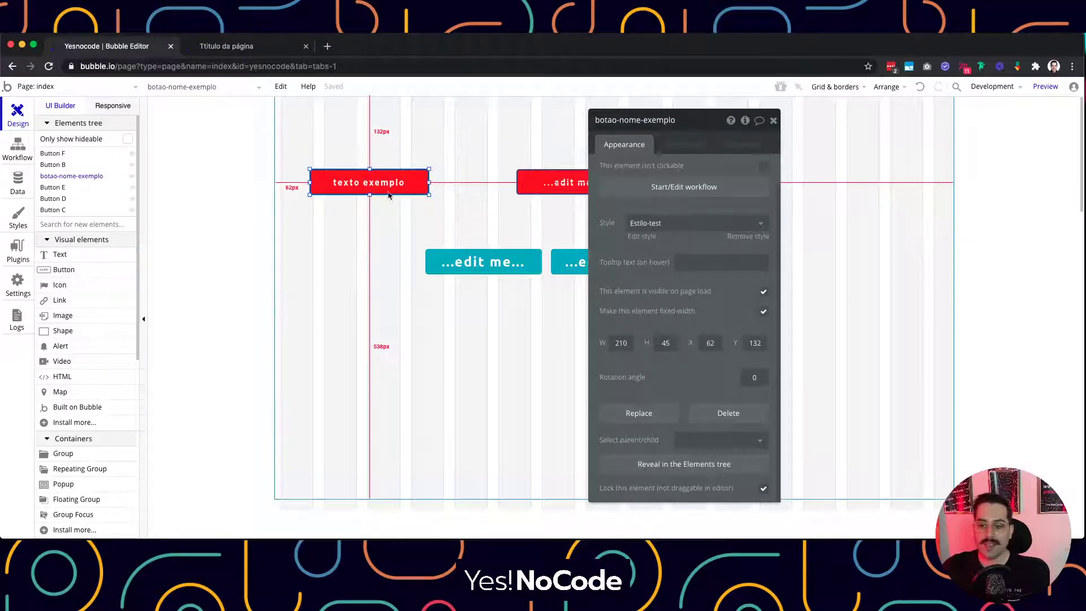
click(357, 263)
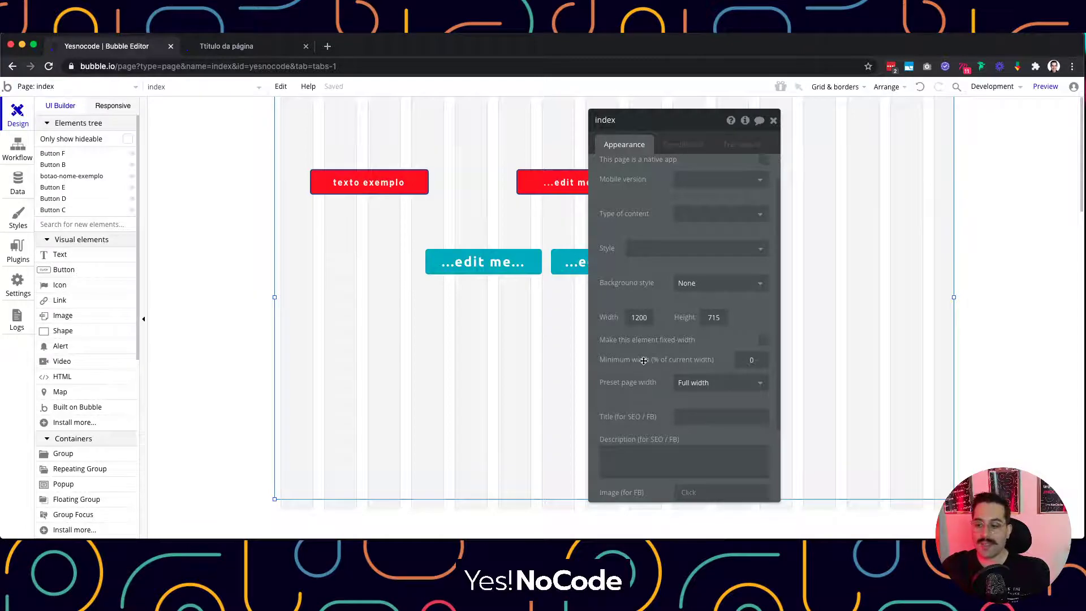
scroll(642, 360, down, 4)
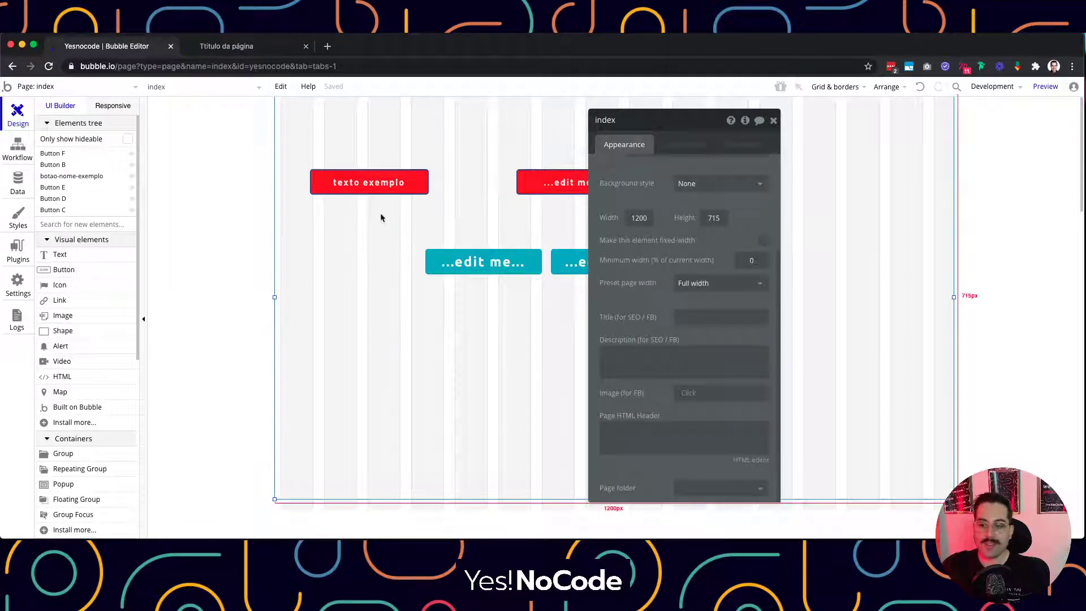
click(381, 187)
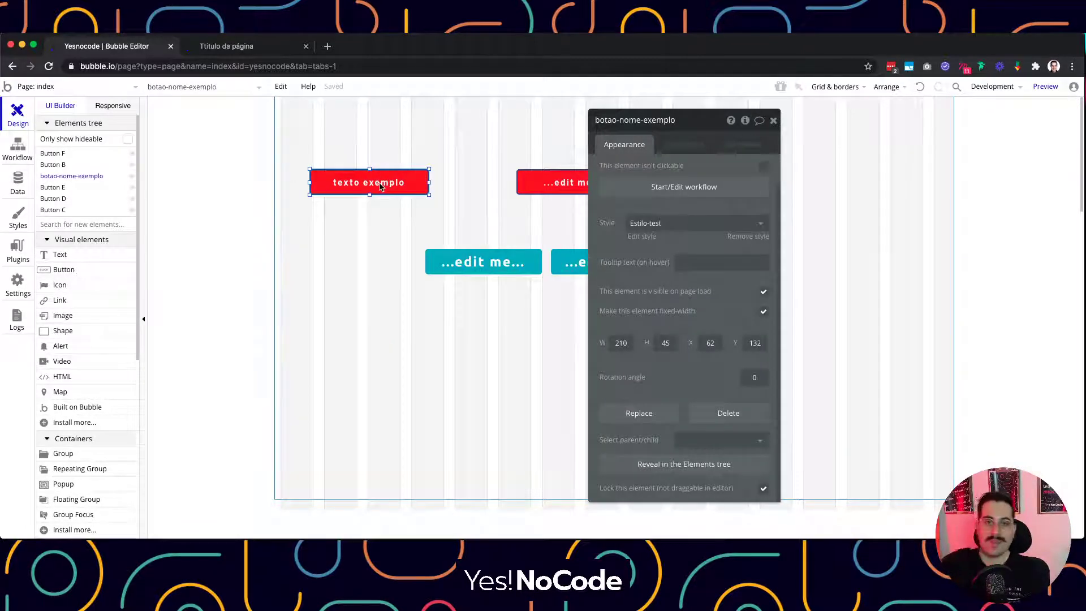
Lock the Property Editor back in its fixed place beside the canvas
click(833, 88)
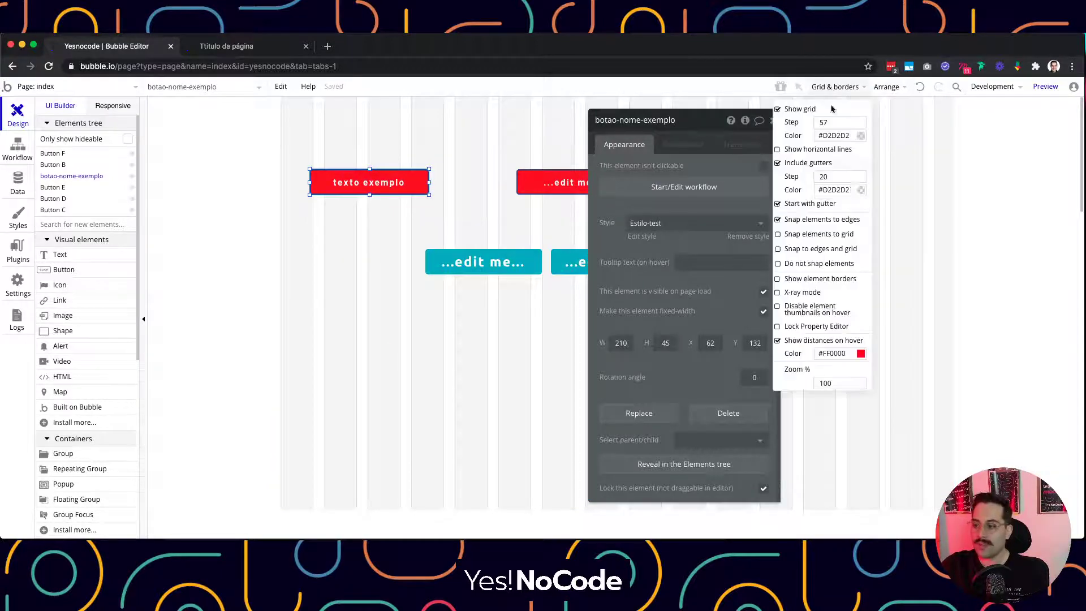
click(806, 330)
click(573, 358)
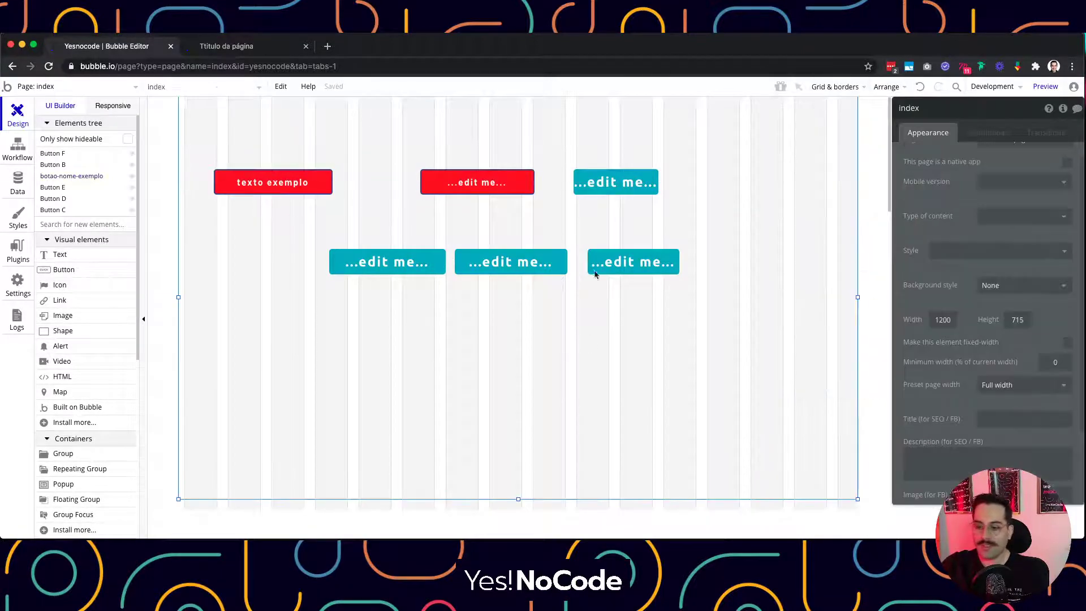
Try to move the locked "texto exemplo" button and to select it together with the other buttons
click(301, 182)
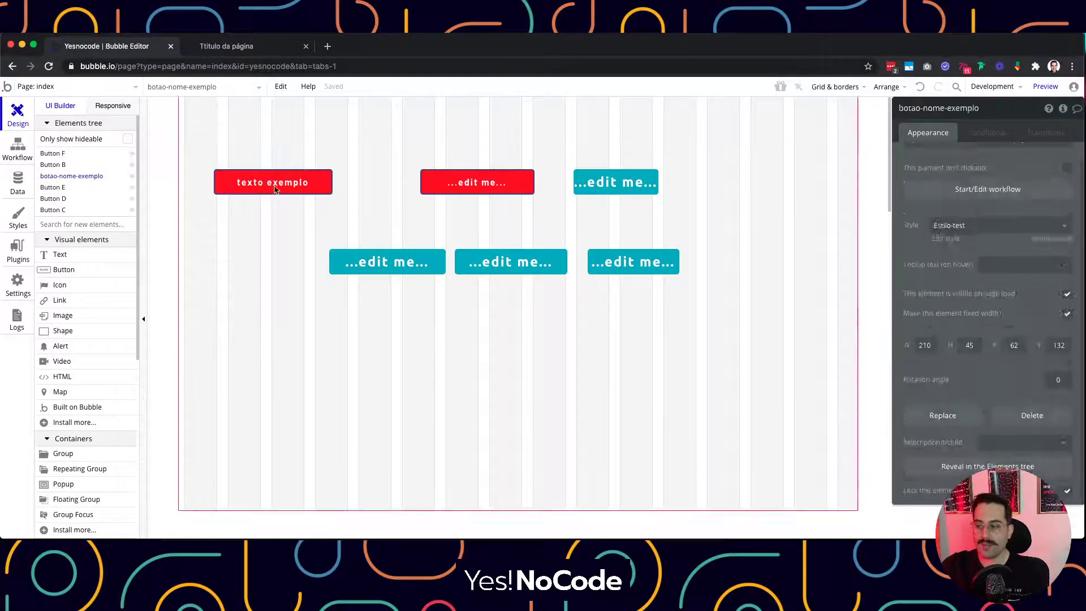
click(324, 249)
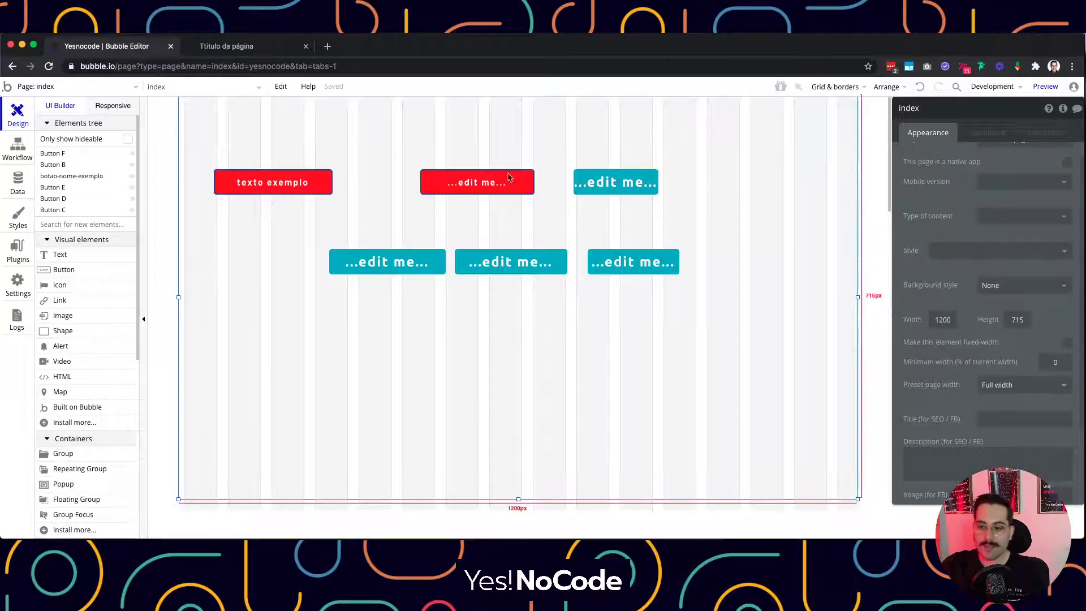
click(227, 175)
drag(204, 125, 711, 359)
Move the unlocked Button C, the first teal button of the lower row, to about X 330, Y 318
click(384, 266)
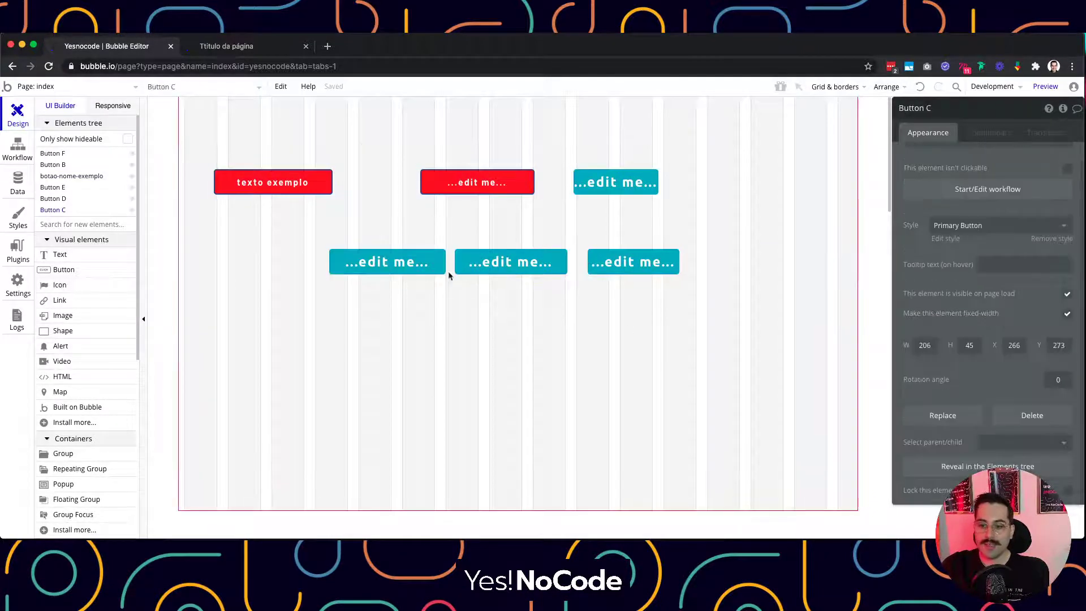
click(375, 153)
drag(386, 262, 415, 267)
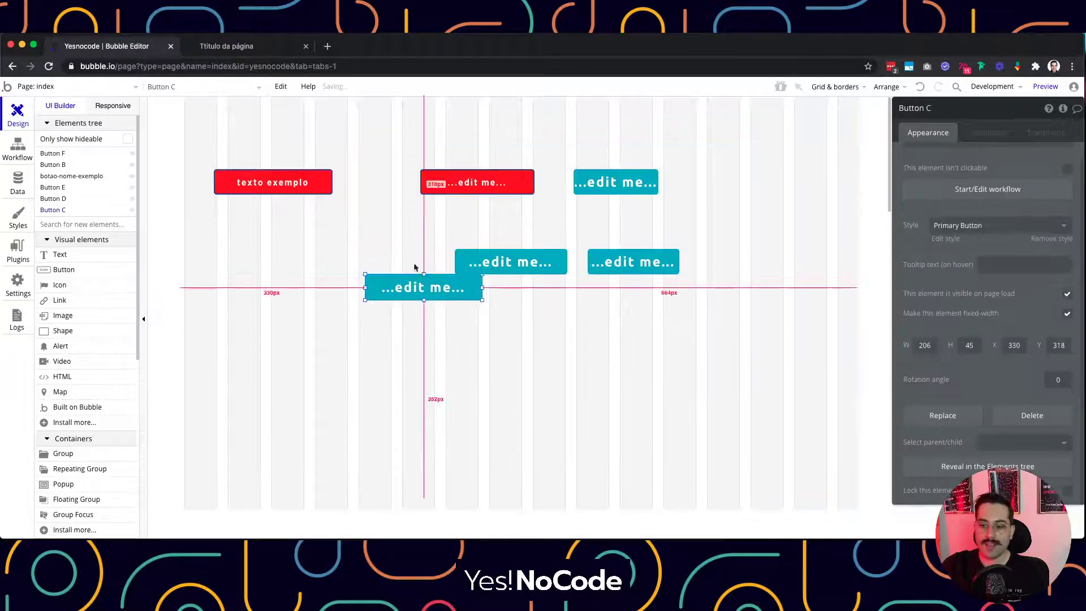
Try to drag the locked Button D to another place on the page
click(637, 288)
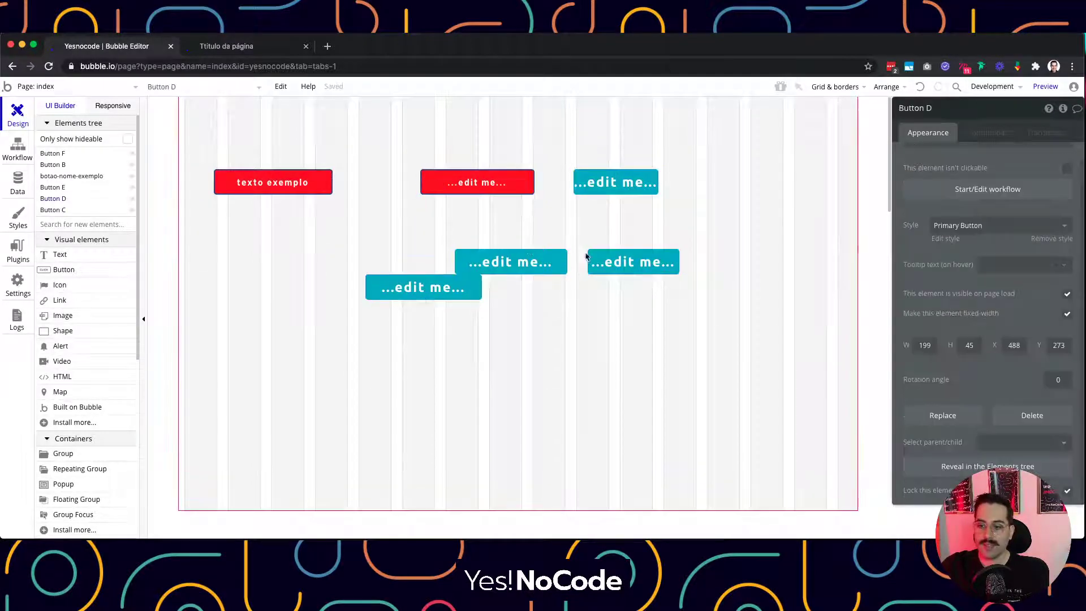
click(498, 262)
click(504, 303)
click(504, 263)
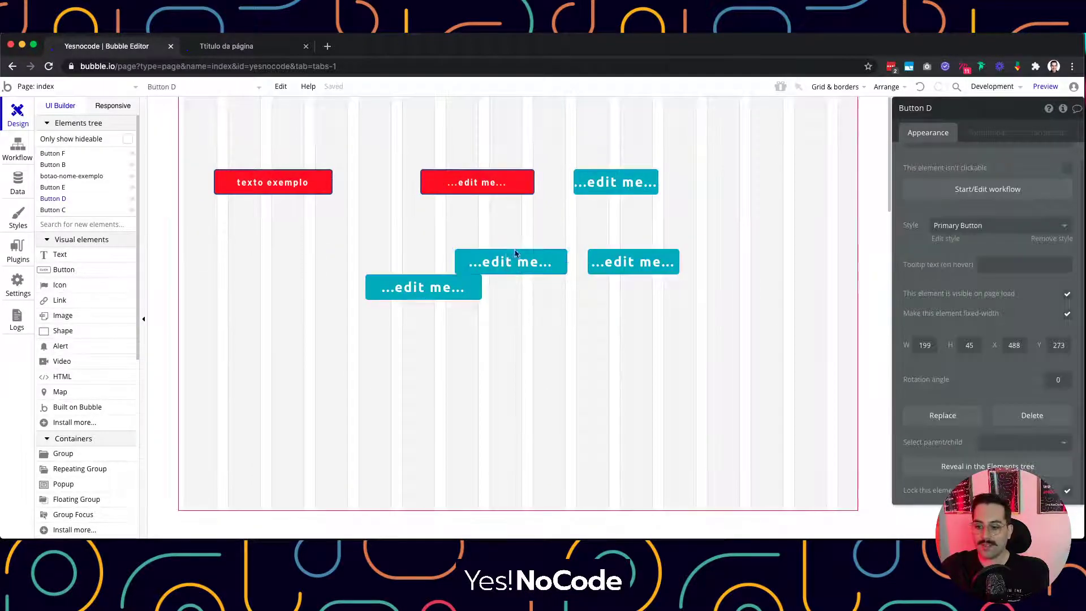
click(497, 302)
click(489, 264)
click(572, 265)
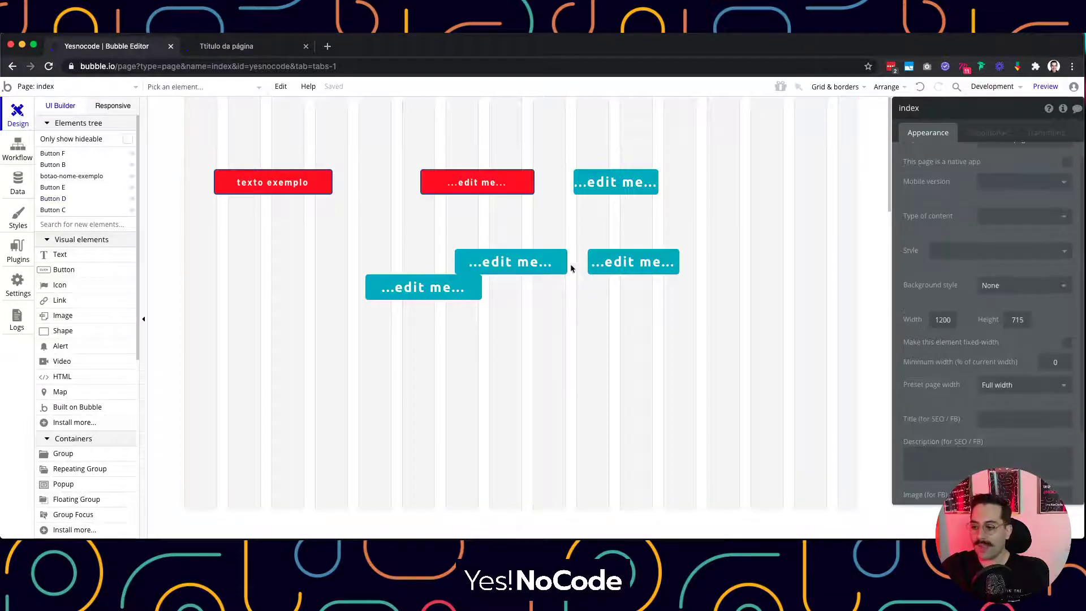
Unlock Button D so it is draggable again, and select the "texto exemplo" button
click(494, 257)
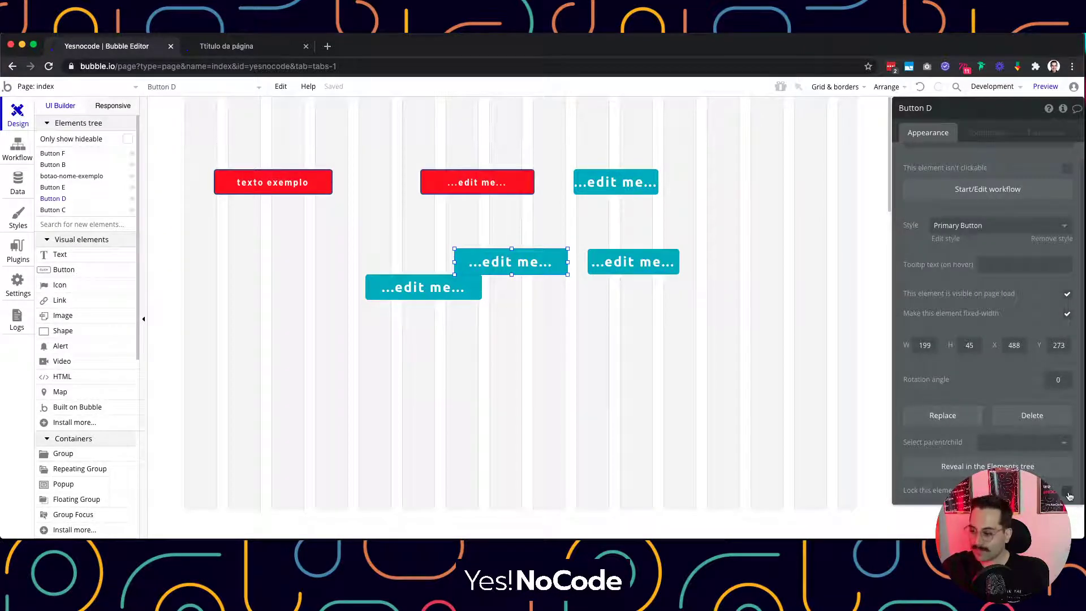
click(383, 206)
click(273, 182)
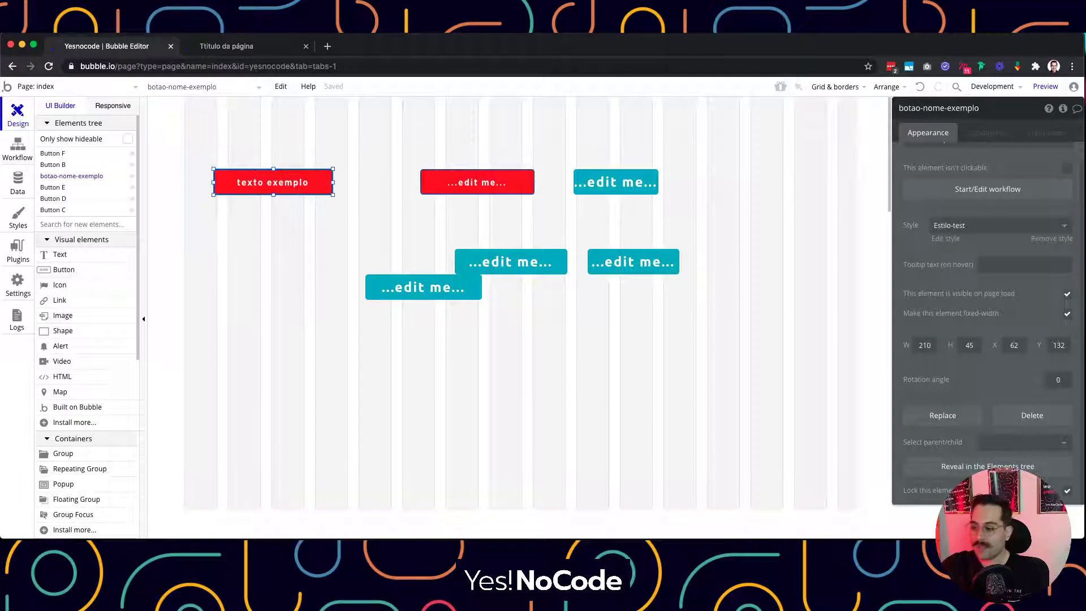
Spread out the lower teal buttons: Button D to about X 414, Y 215, Button C further left, Button E to about X 691, Y 324
click(530, 303)
drag(510, 261, 469, 229)
drag(449, 289, 418, 289)
drag(634, 261, 616, 291)
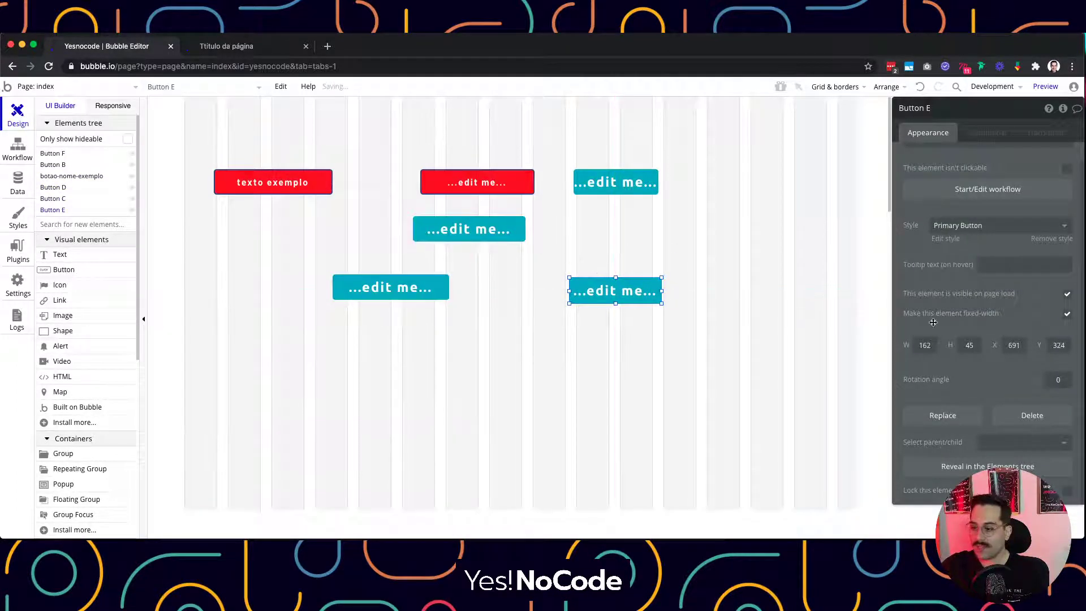
scroll(1027, 232, up, 1)
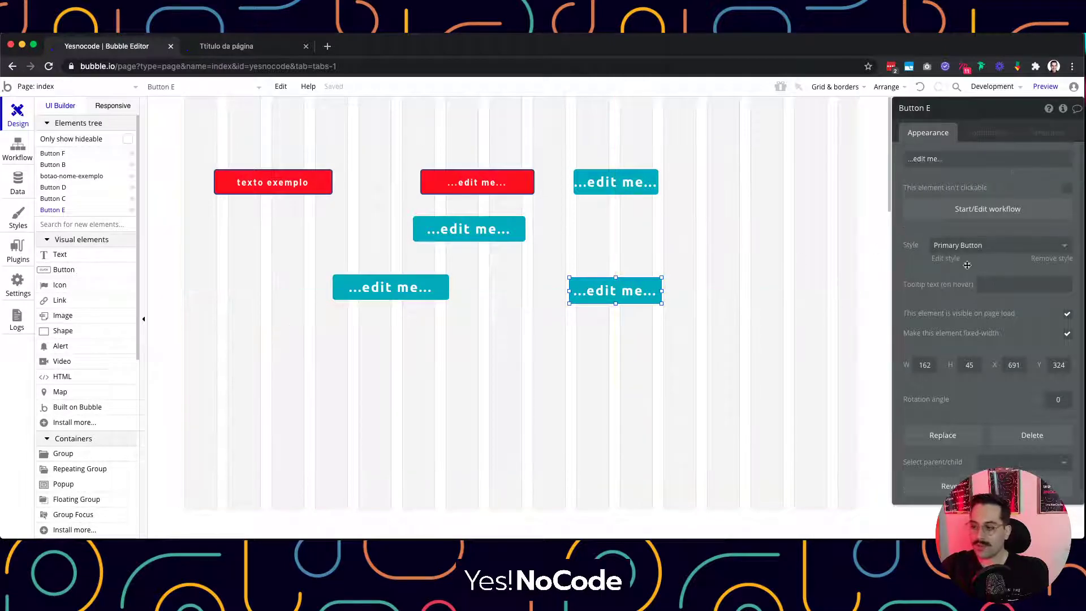
Show Button D's conditional settings and move the button just beneath the teal button of the top row
click(480, 226)
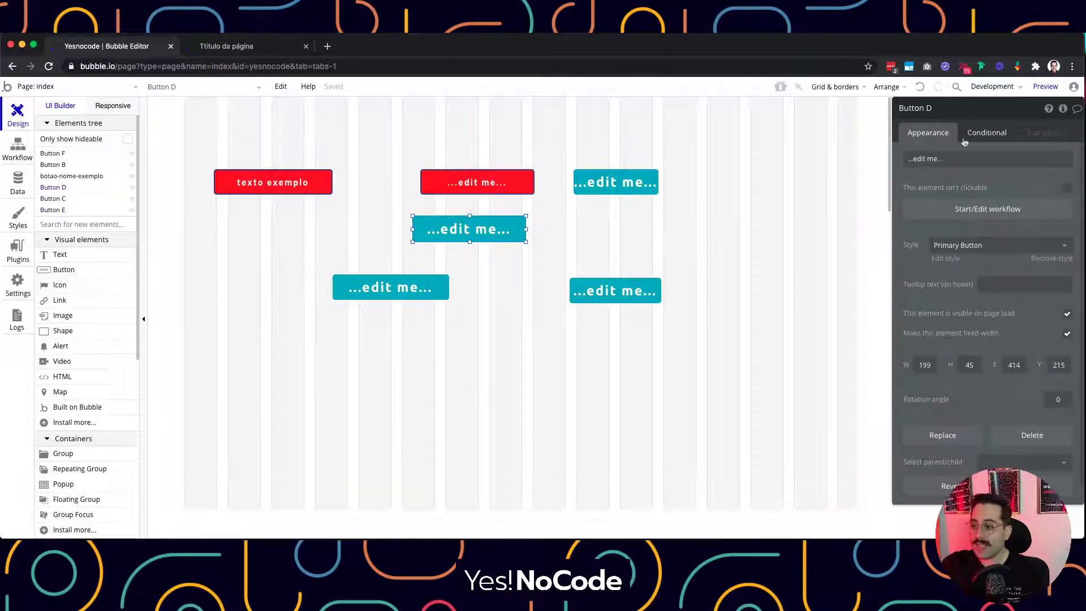
click(993, 133)
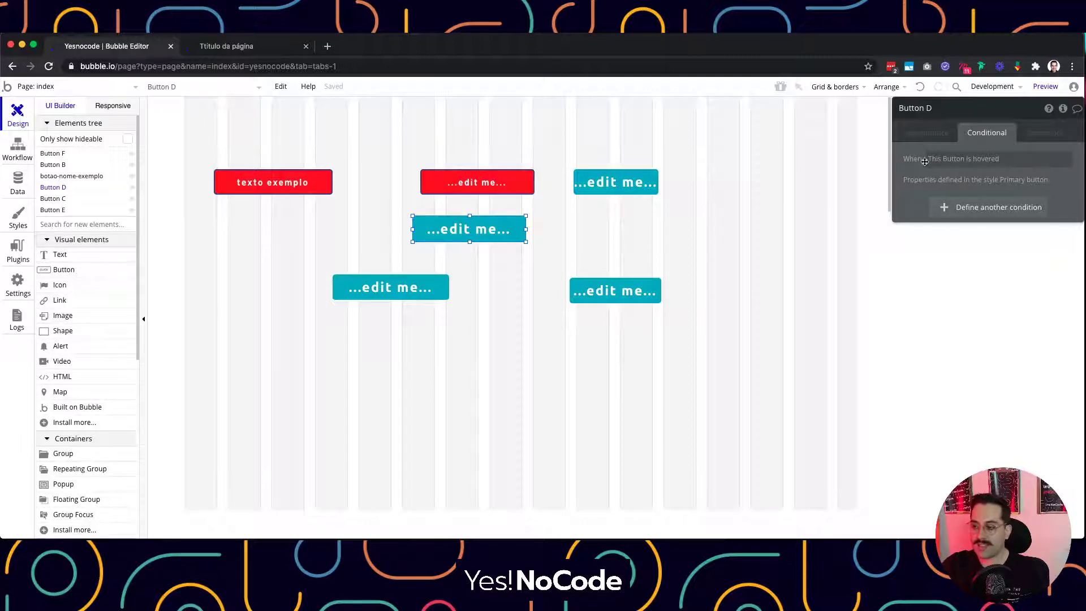
drag(498, 236, 614, 236)
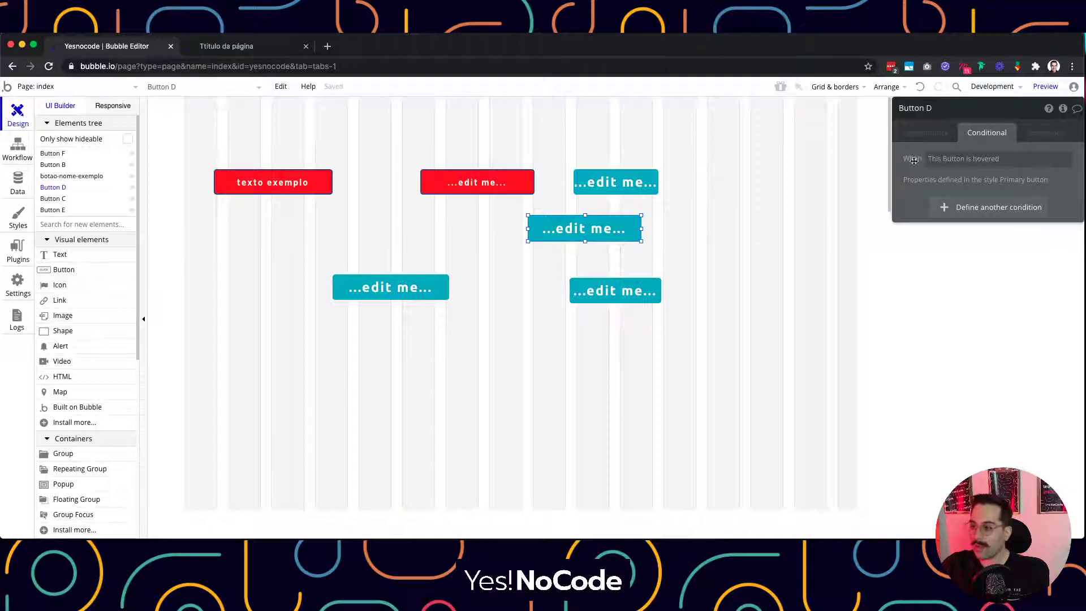
drag(605, 240, 633, 225)
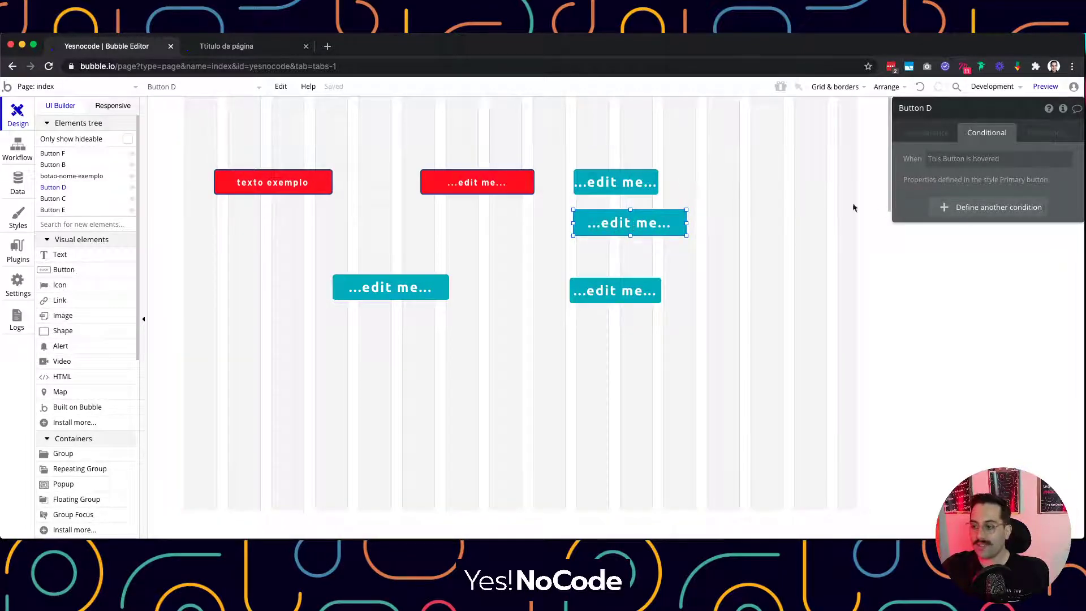
Define another condition on Button D that starts with Current User's nome
click(968, 213)
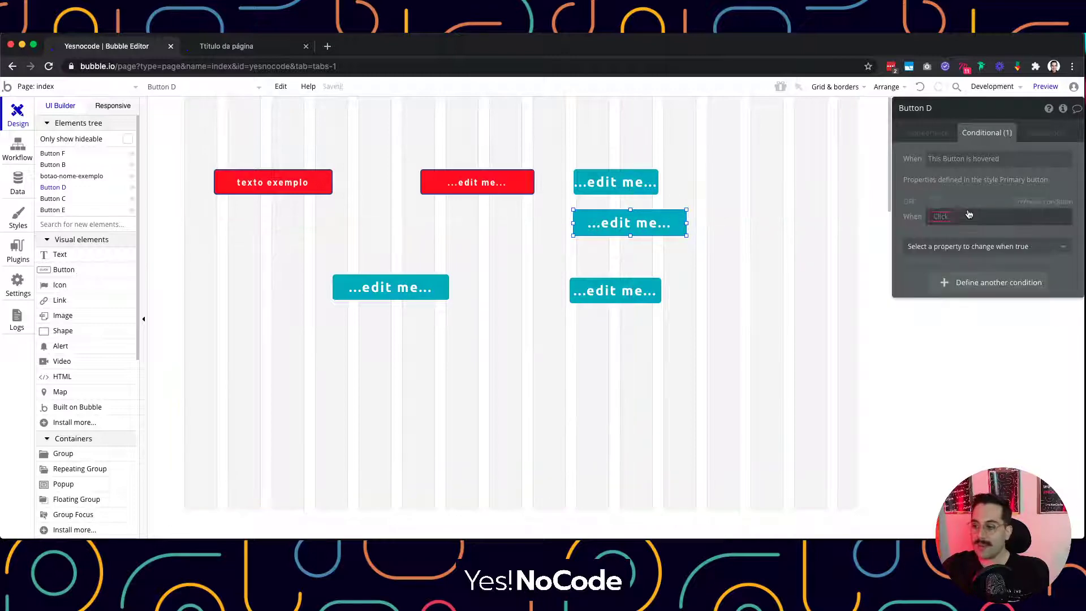
click(936, 218)
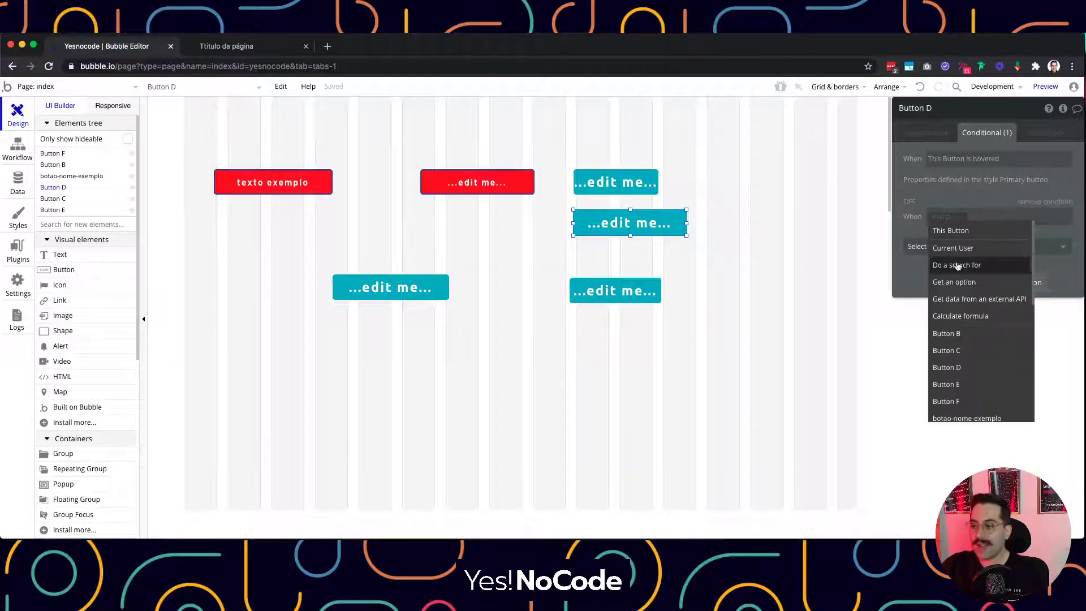
click(1070, 232)
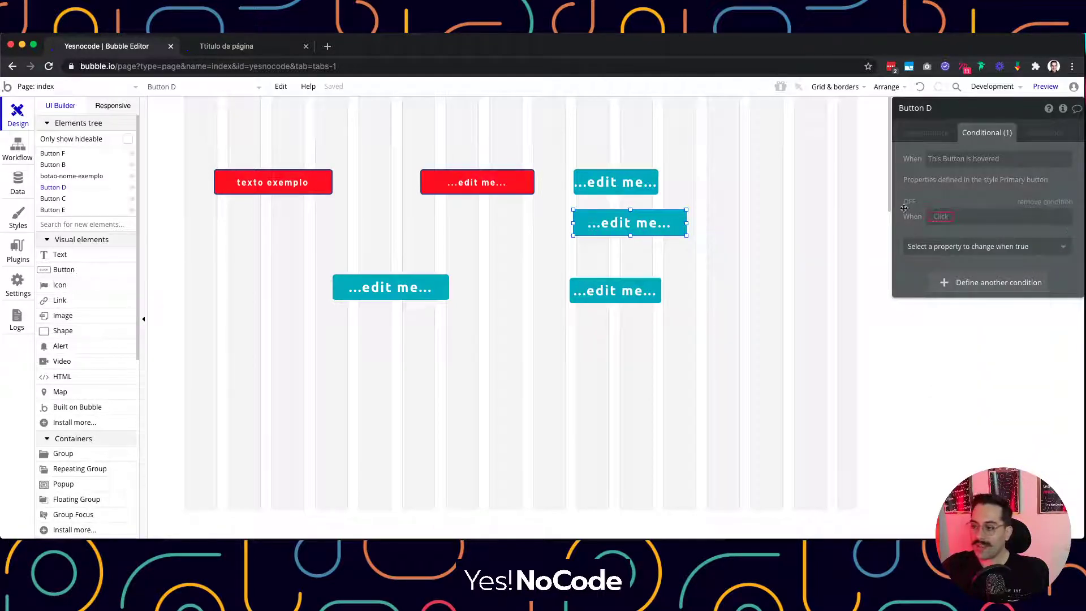
click(942, 219)
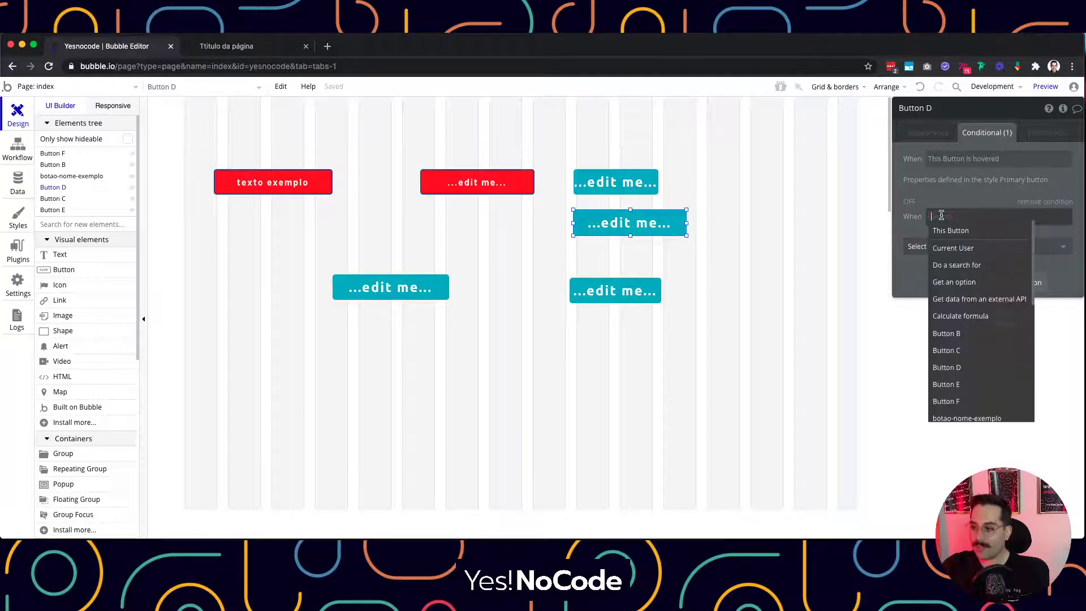
click(964, 249)
click(994, 232)
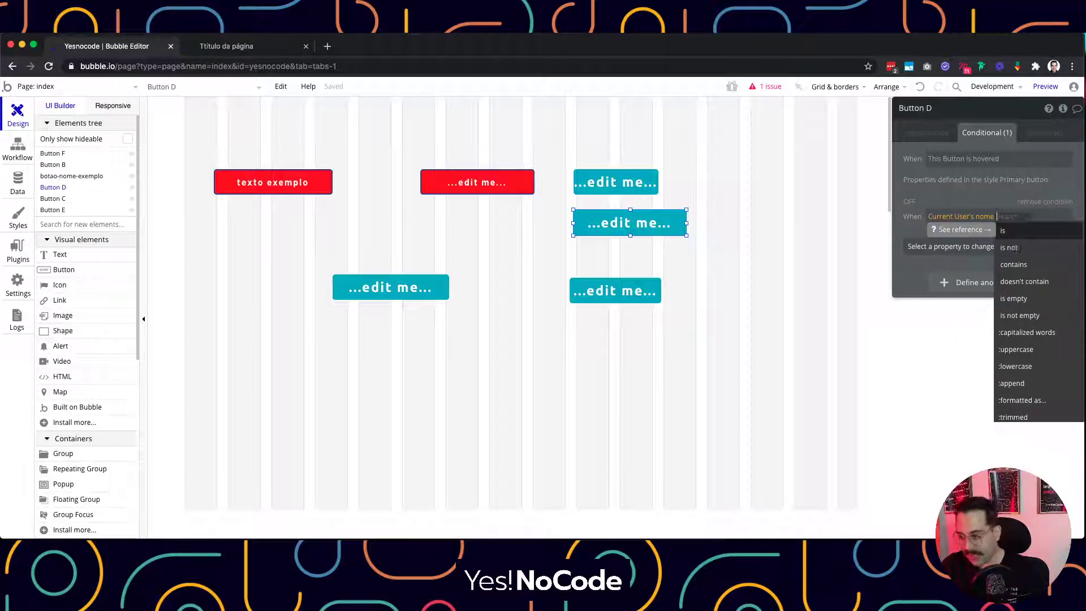
Complete Button D's condition with the contains operator and a person's first name as the text to match
text(caio)
key(BackSpace)
key(BackSpace)
key(BackSpace)
key(BackSpace)
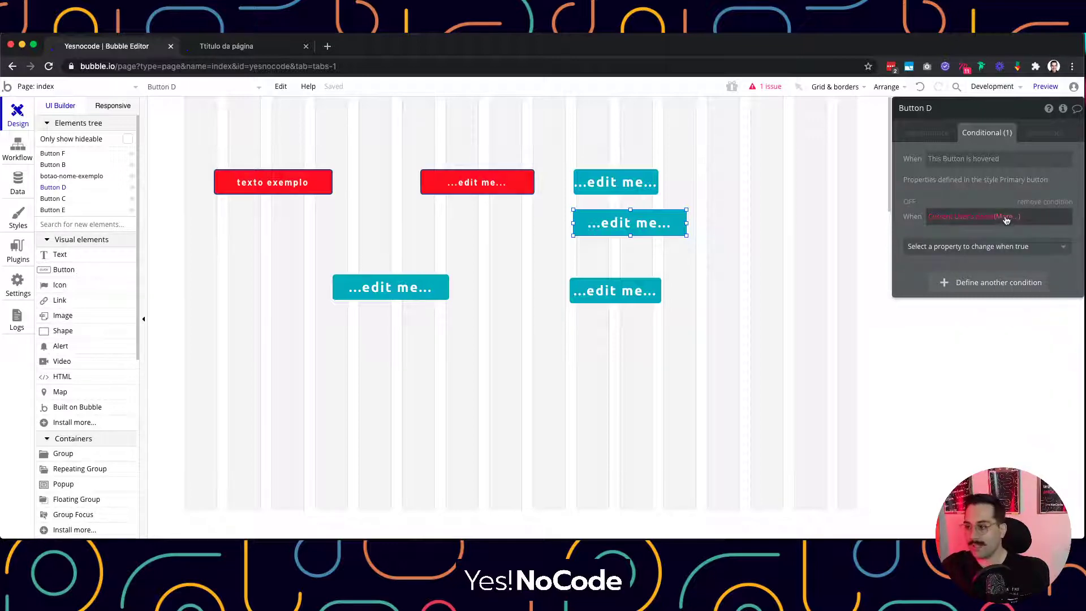
click(1036, 263)
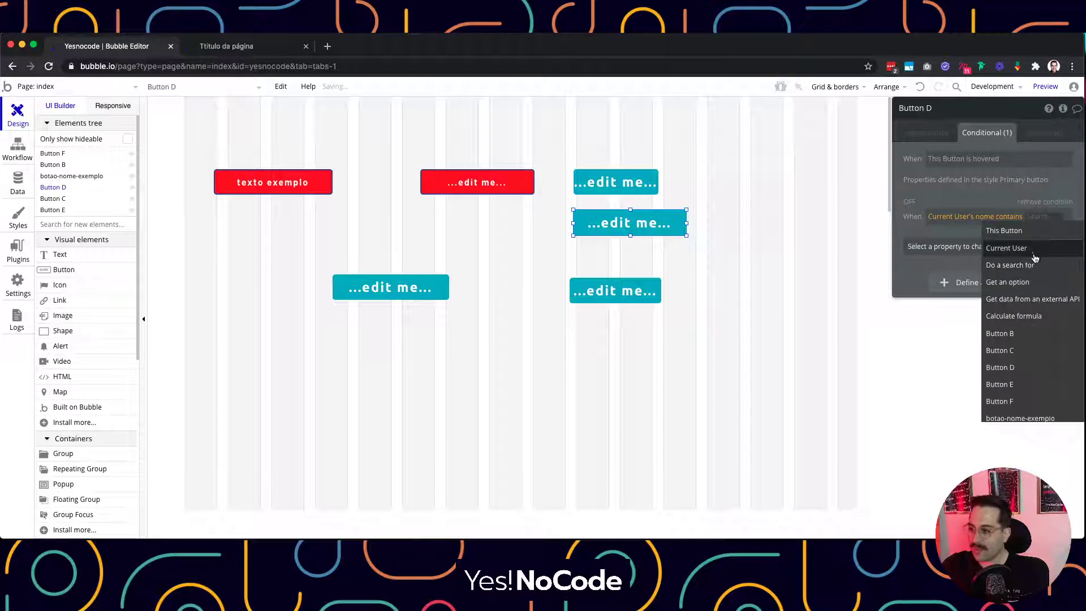
text(caio”)
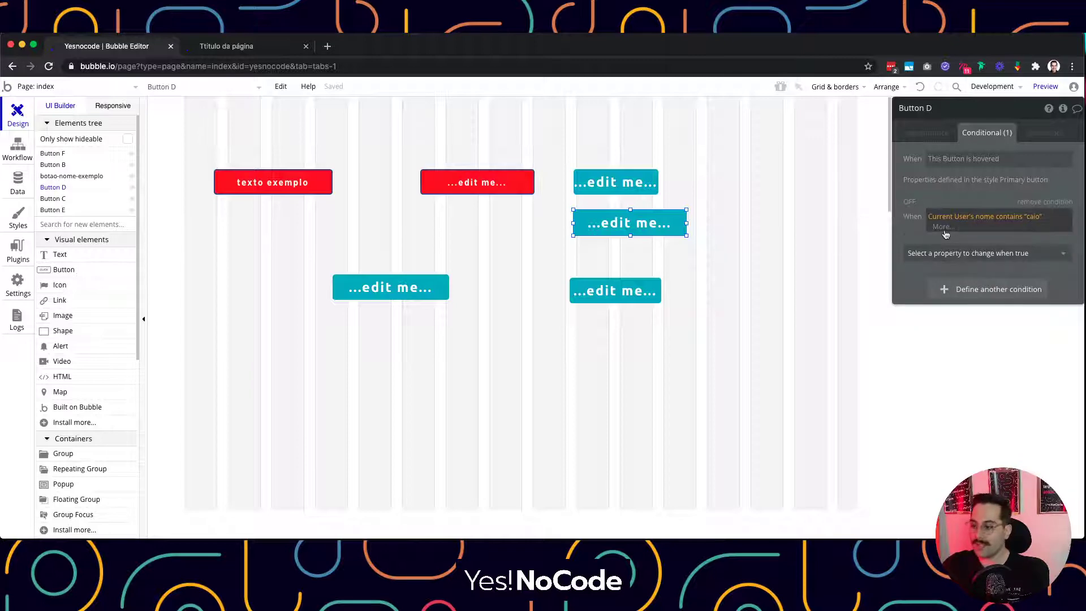
Add Background style as a property the condition changes and choose Flat color for it
click(941, 255)
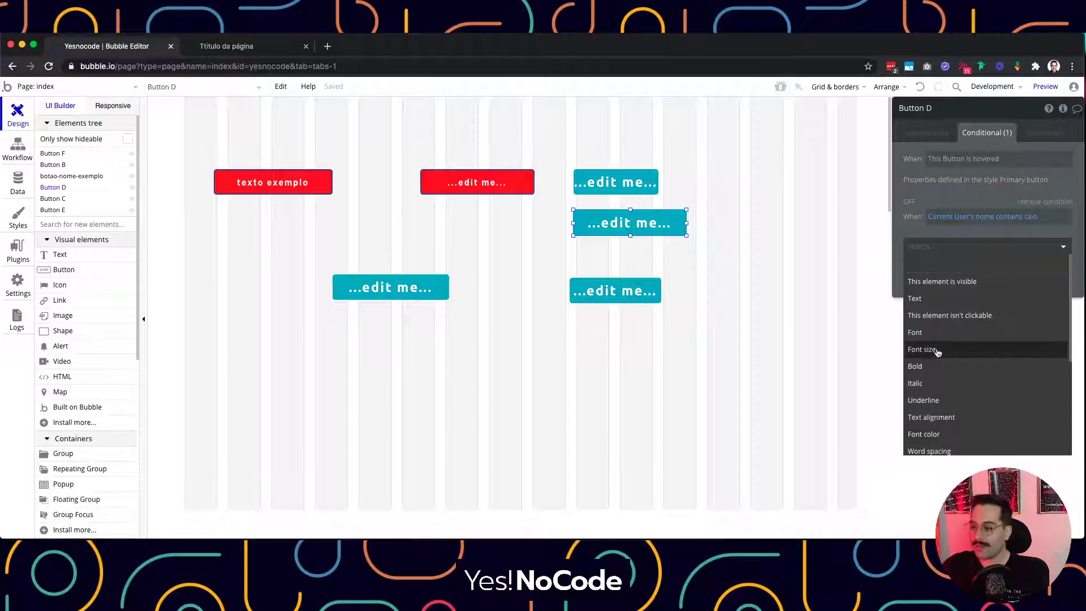
scroll(936, 351, down, 3)
click(938, 345)
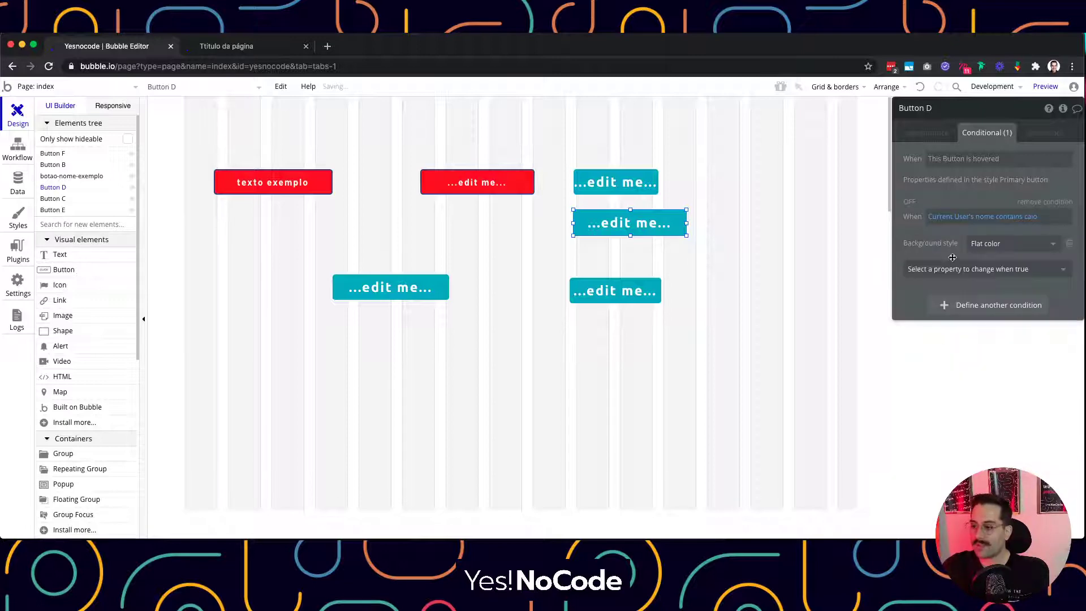
click(998, 244)
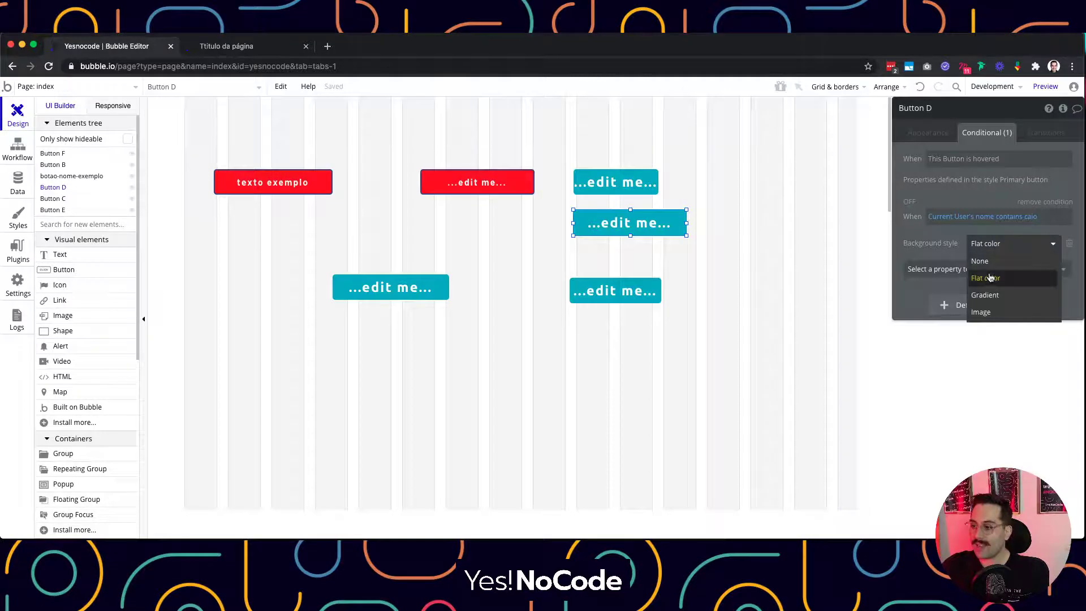
click(988, 278)
click(979, 270)
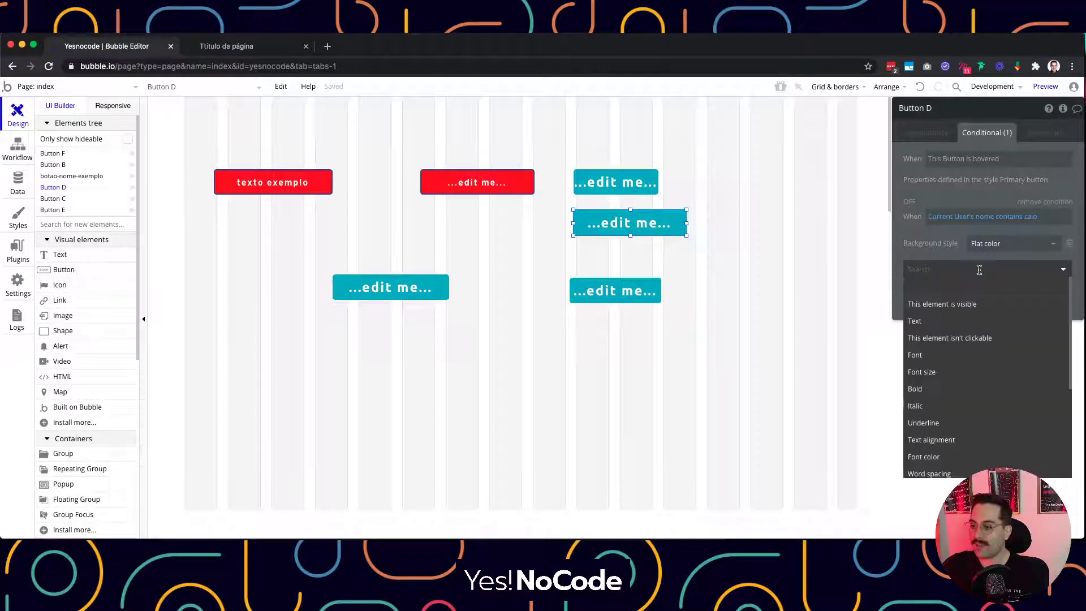
click(922, 244)
click(997, 249)
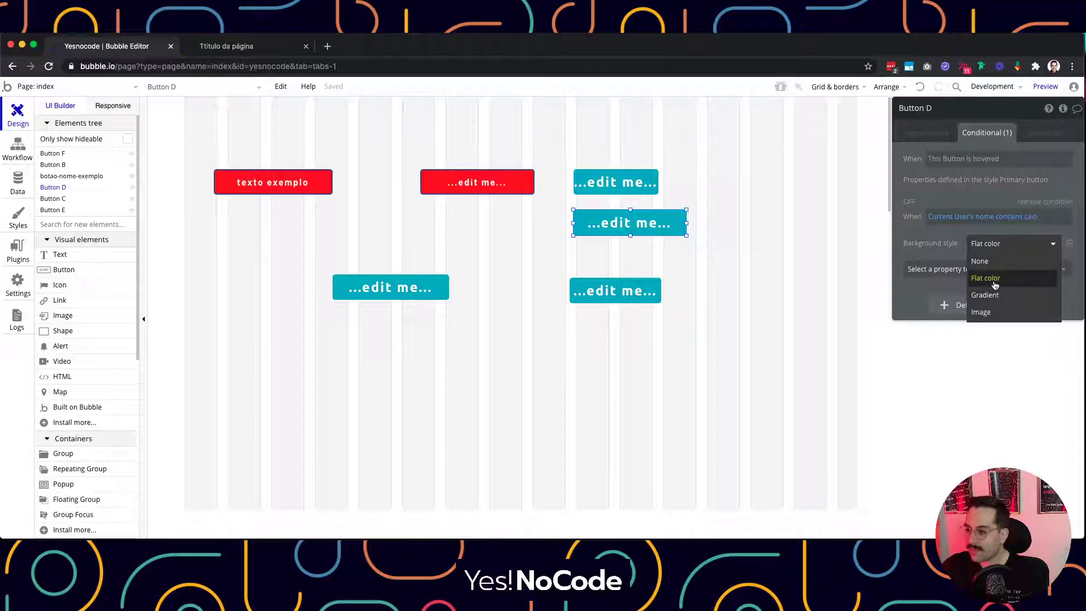
click(948, 246)
Add Font size as a second property the condition changes and set it to 24
click(941, 270)
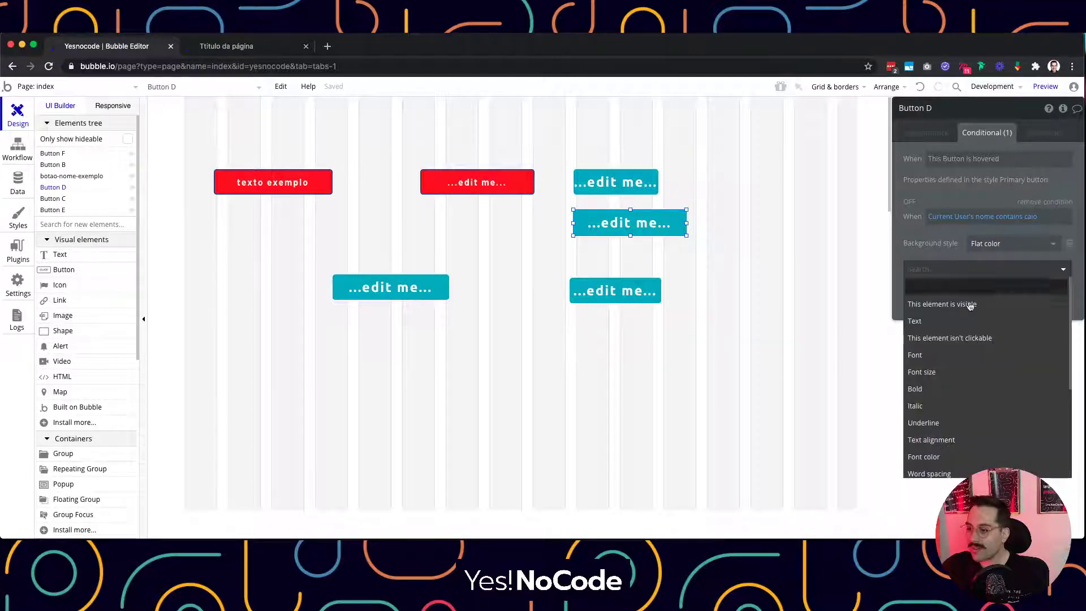
click(940, 373)
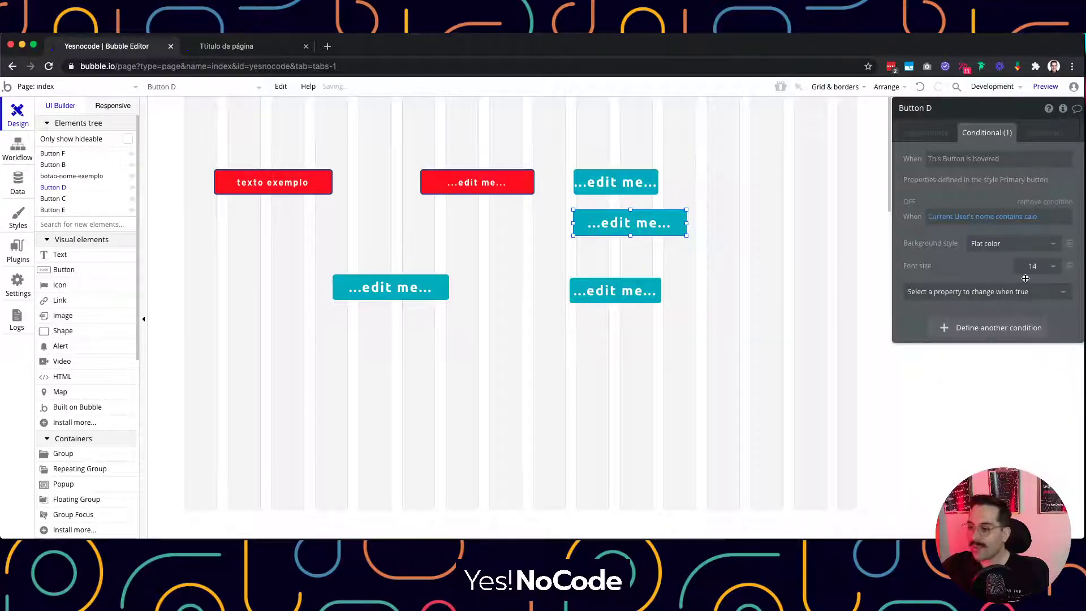
click(1051, 267)
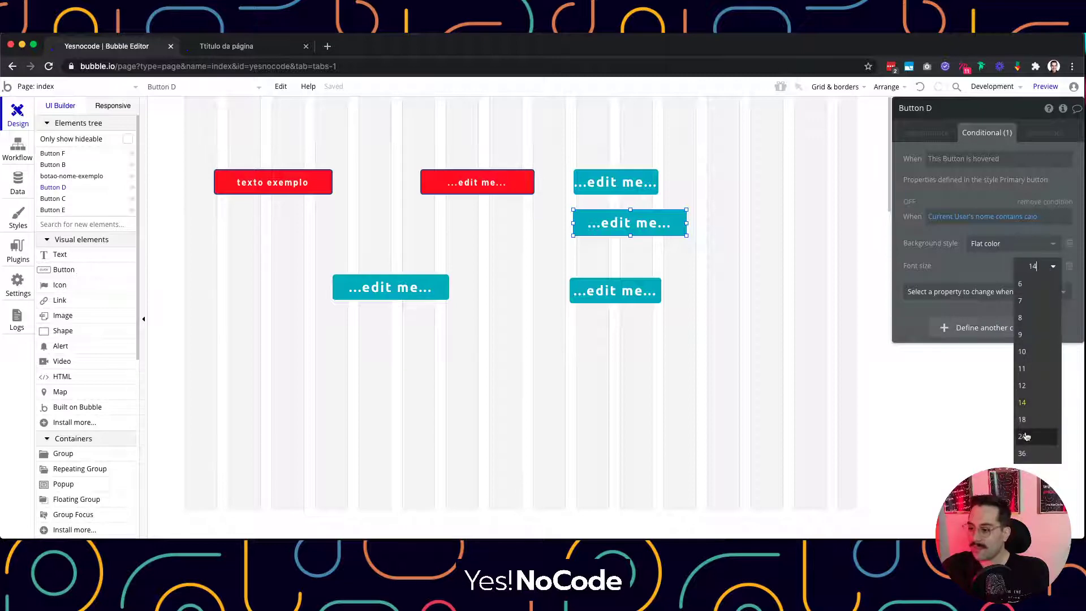
click(1025, 436)
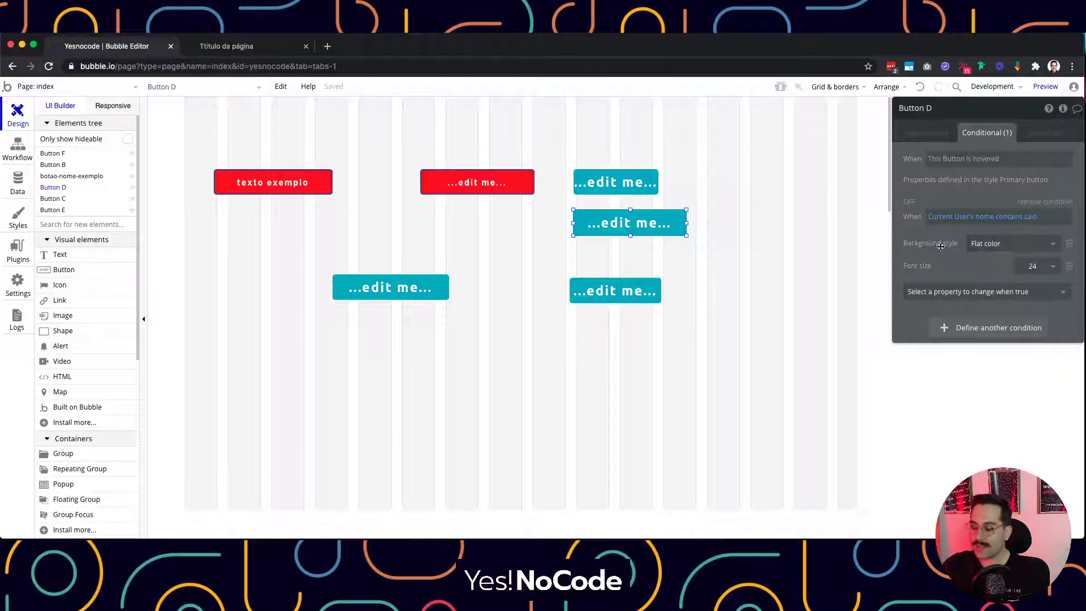
Change the condition's background style to None and then to Gradient
click(988, 245)
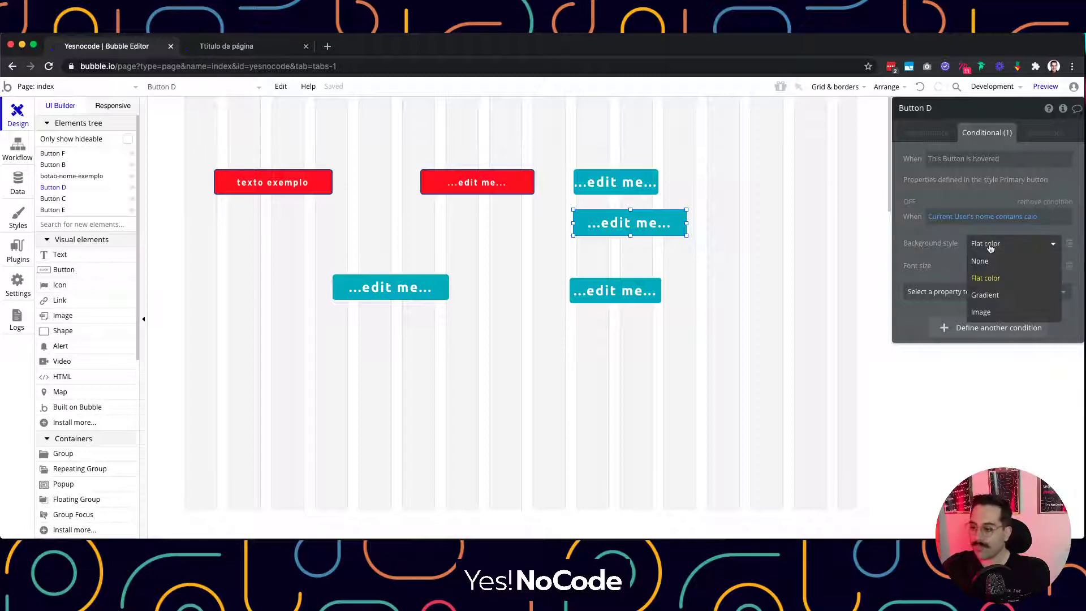
click(997, 261)
click(994, 244)
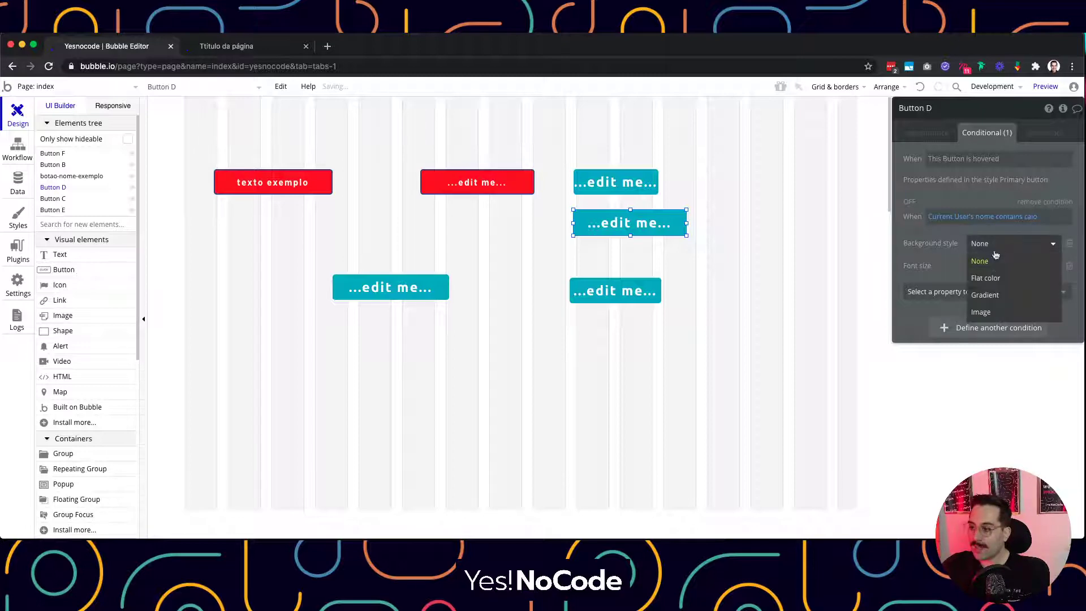
click(989, 295)
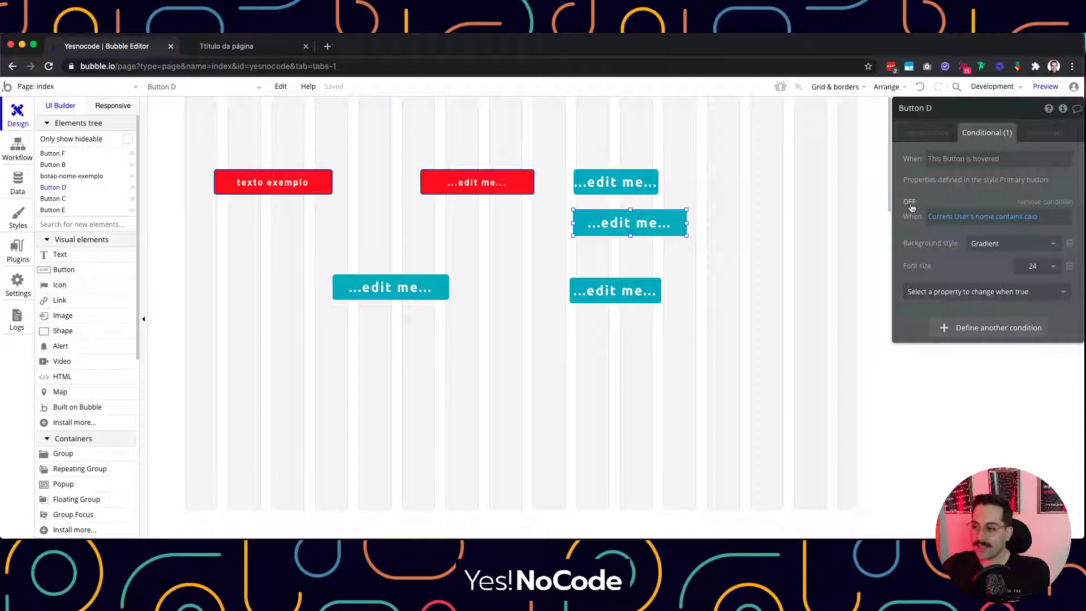
Preview Button D's condition by switching it on and off several times, and remove the condition
click(909, 202)
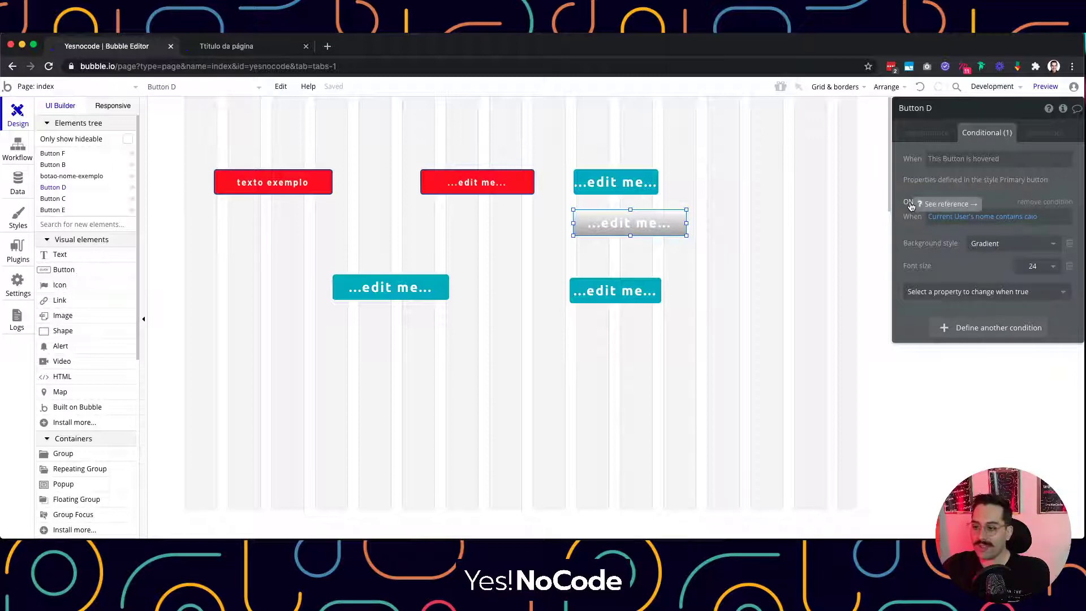
click(909, 203)
click(909, 203)
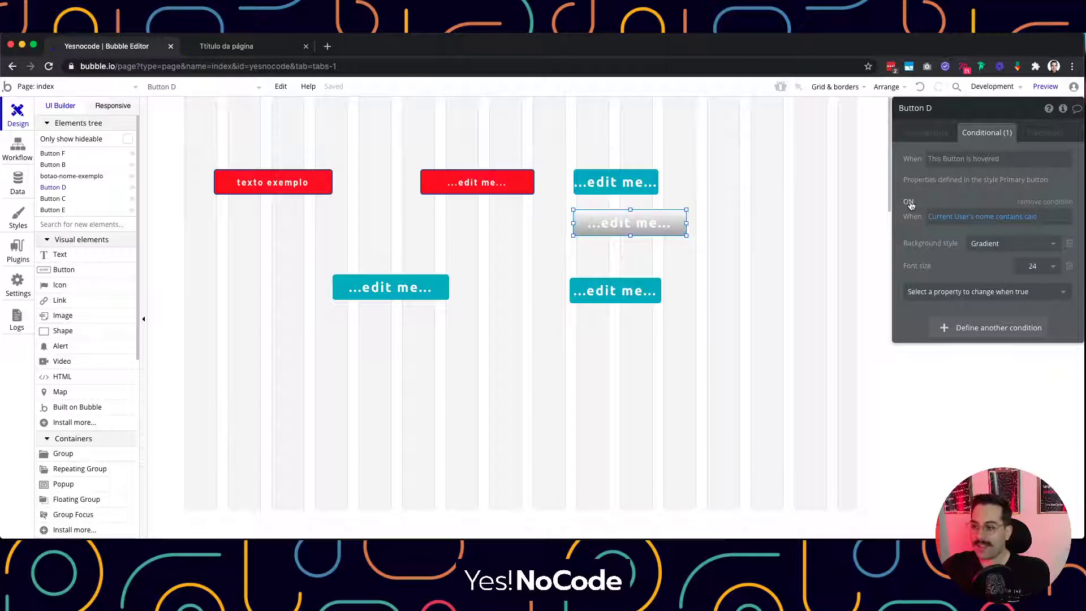
click(911, 204)
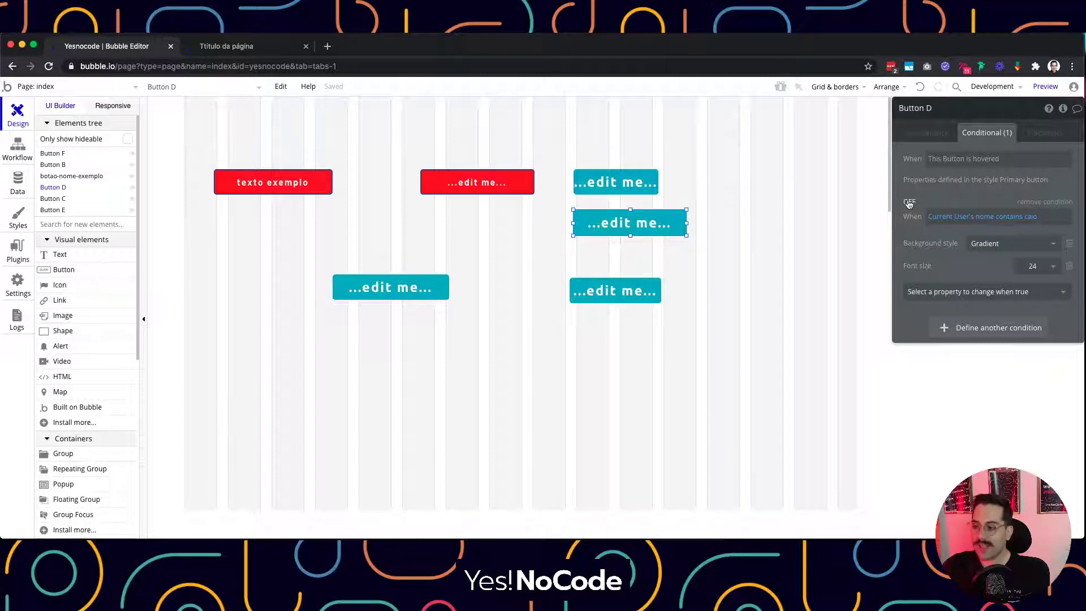
click(909, 203)
click(909, 203)
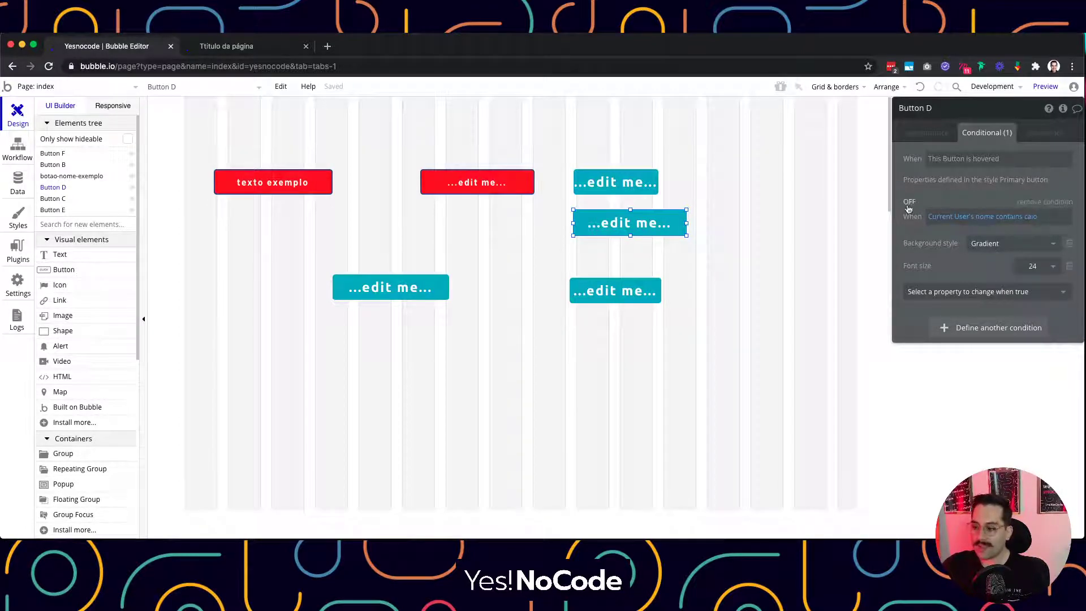
click(1037, 202)
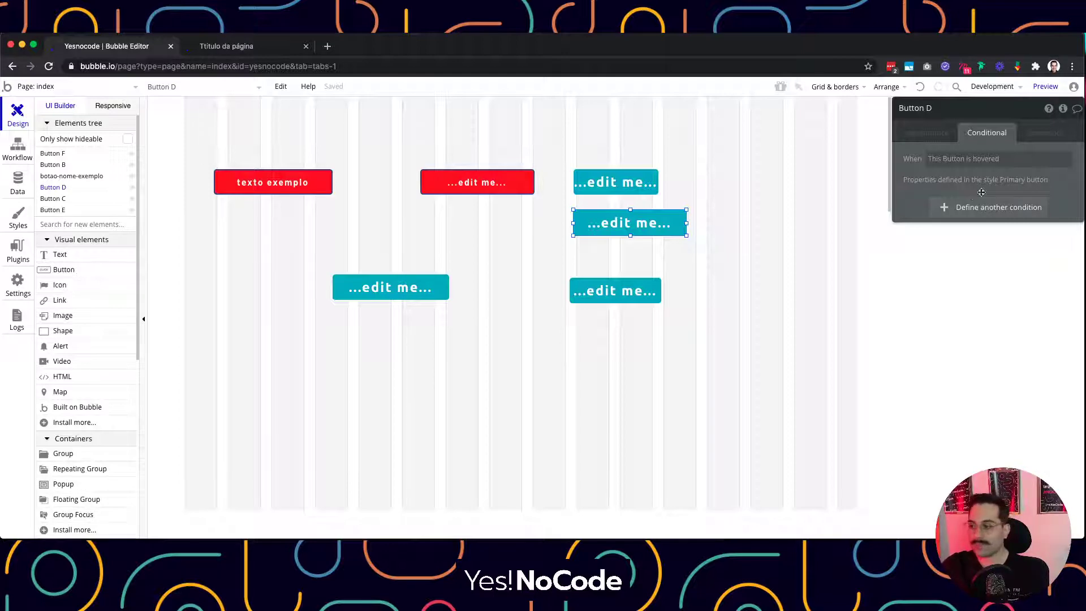
Review the properties available for a new transition on Button D and return to its conditional settings
click(1040, 136)
click(942, 197)
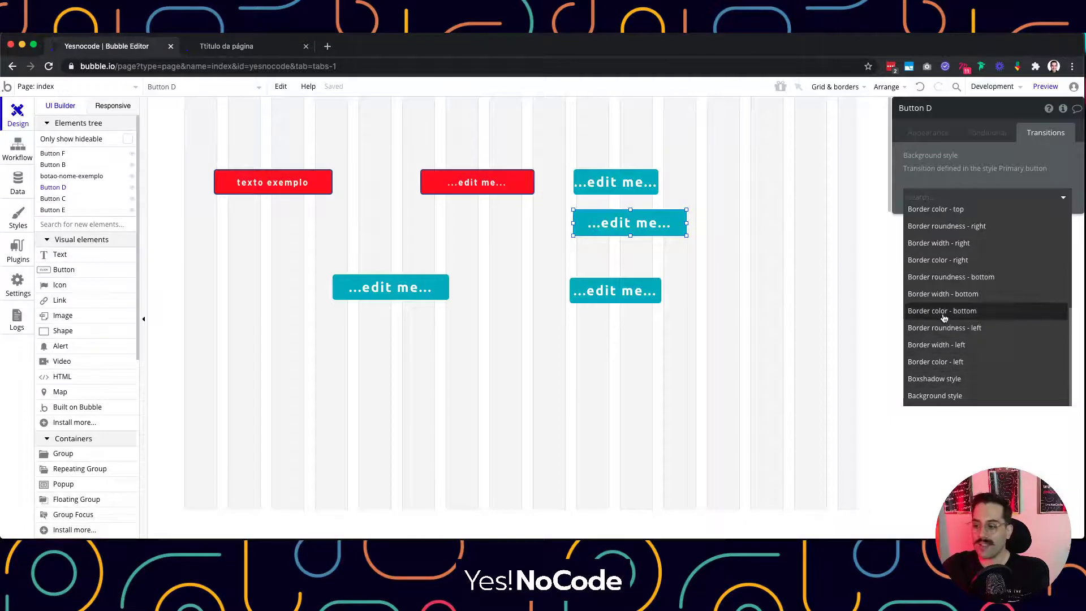
scroll(950, 316, up, 5)
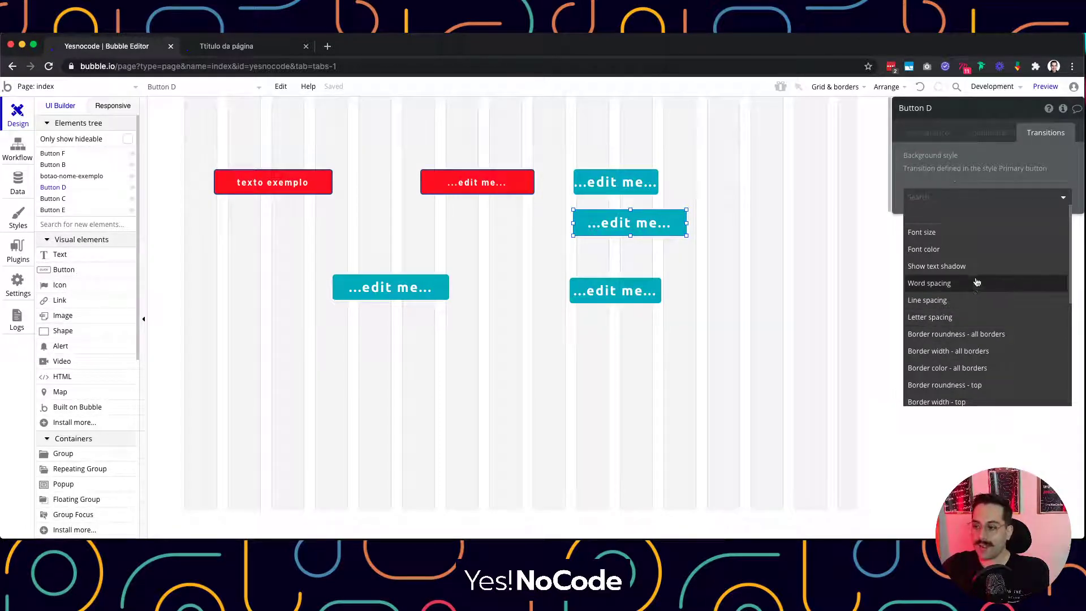
click(974, 160)
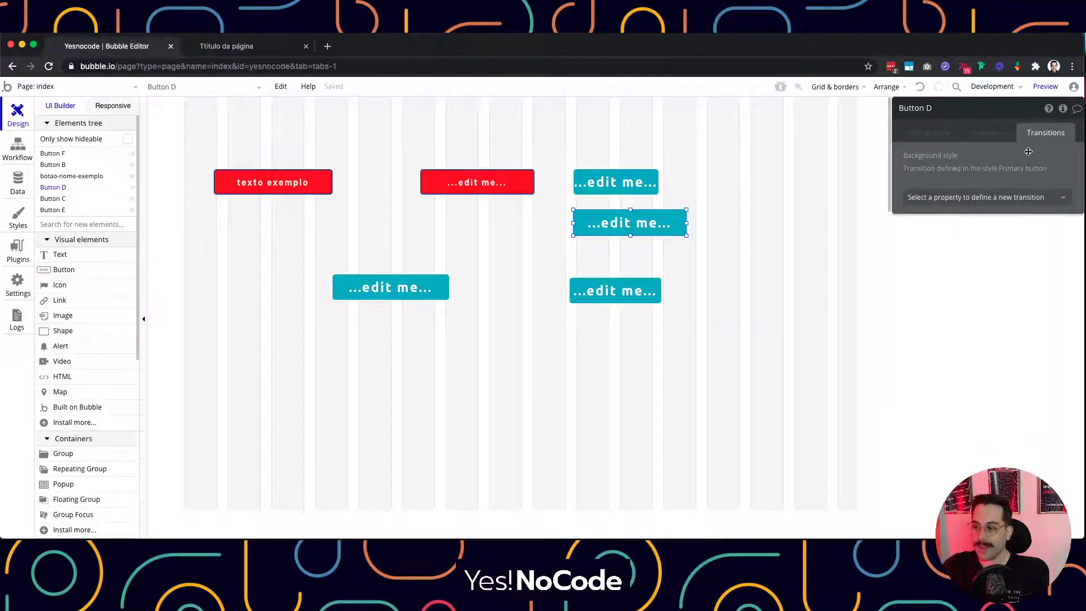
click(979, 141)
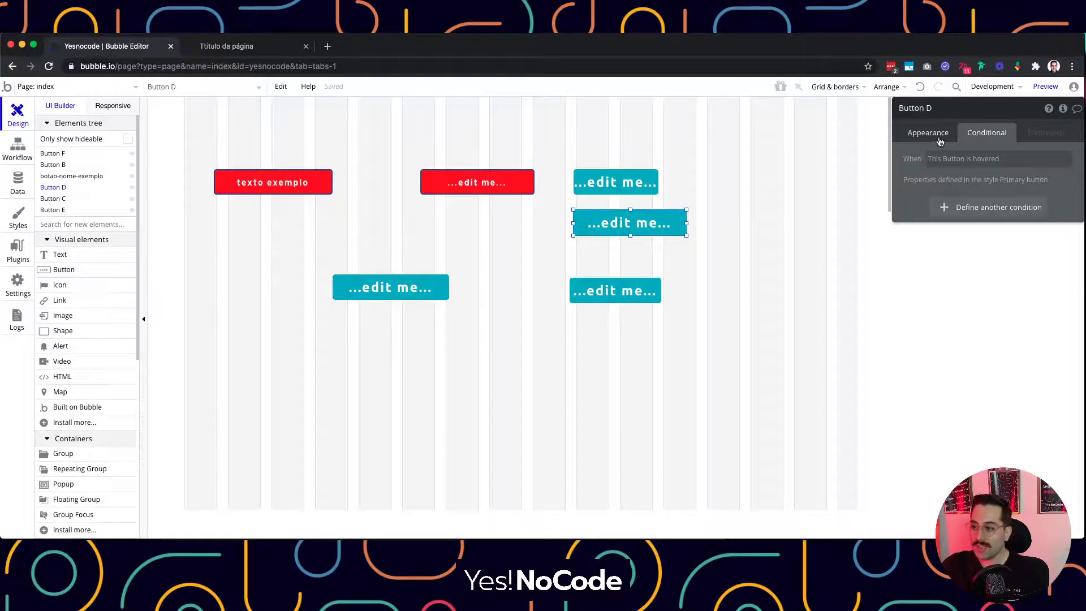
Open the Primary Button style from Button D and set its hover condition's background color to #4228C7
click(939, 138)
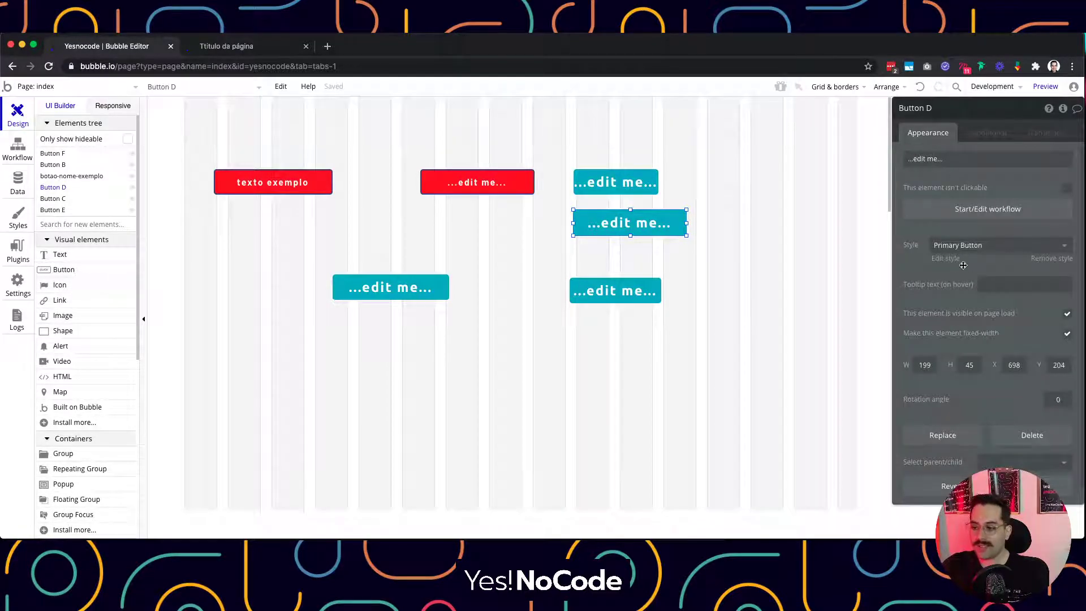
click(944, 260)
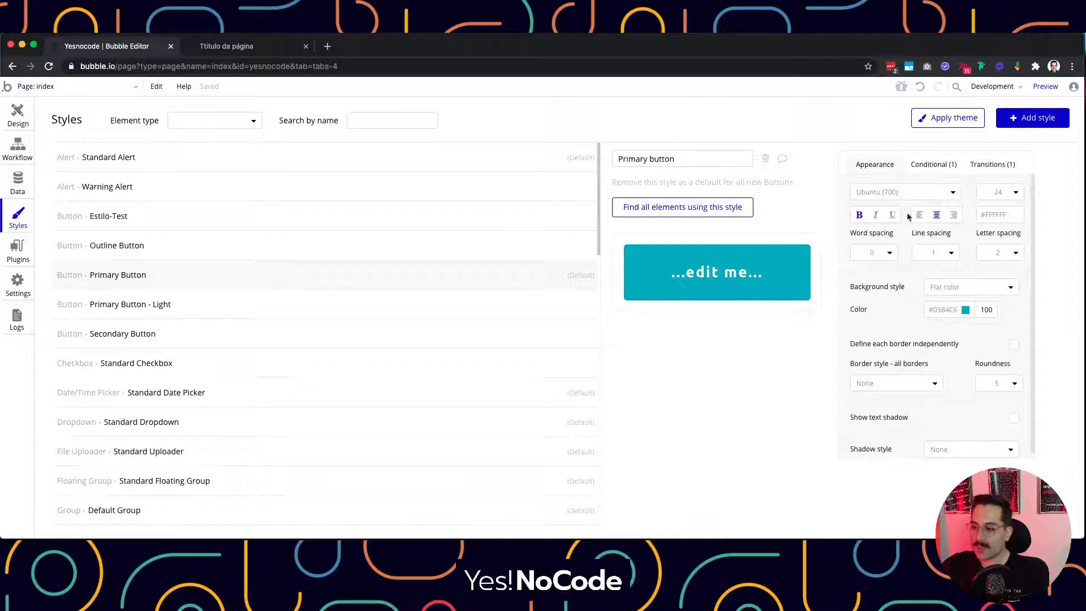
click(926, 165)
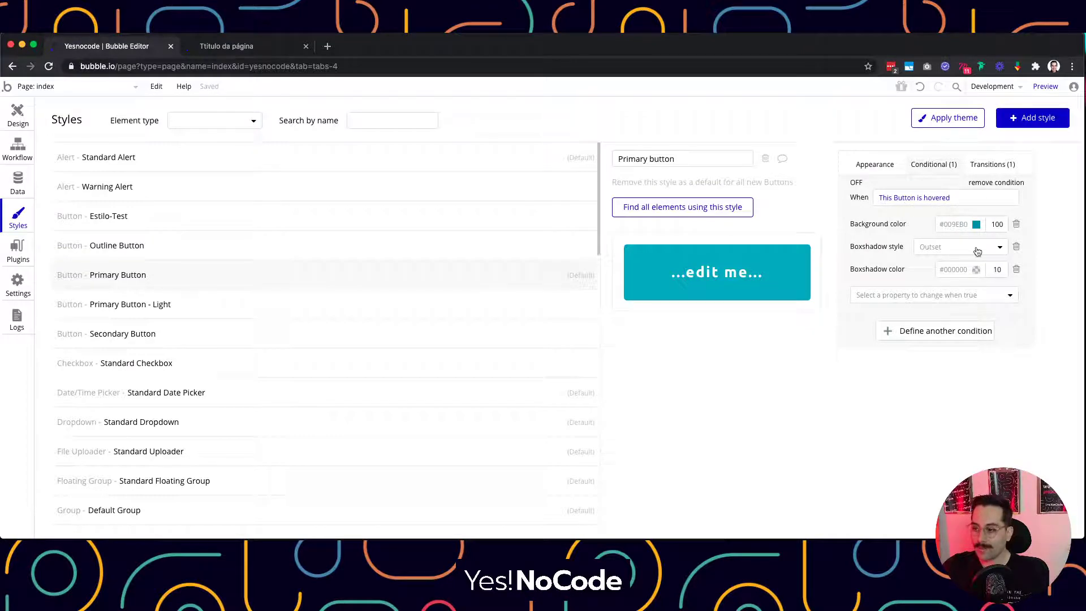
click(977, 226)
click(1029, 259)
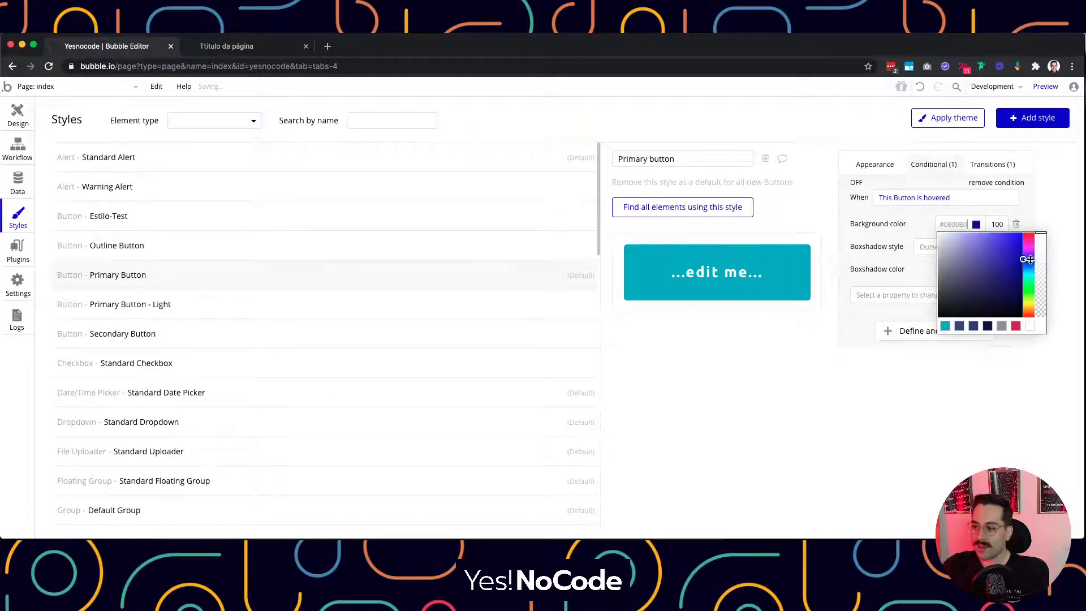
click(1005, 250)
click(908, 226)
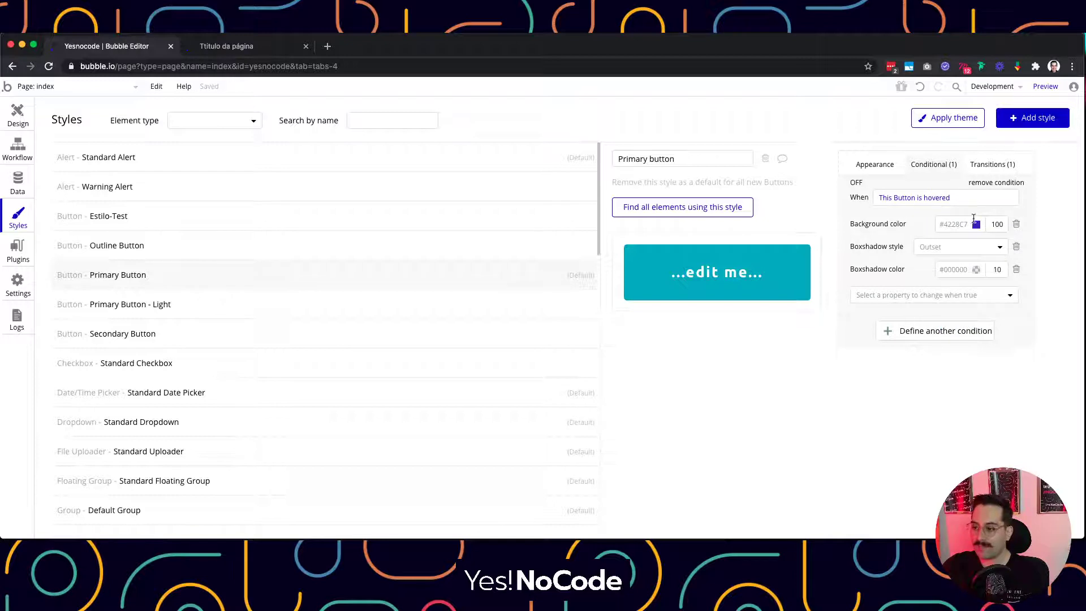
Add a second, blank condition to the Primary Button style and remove it again
click(903, 332)
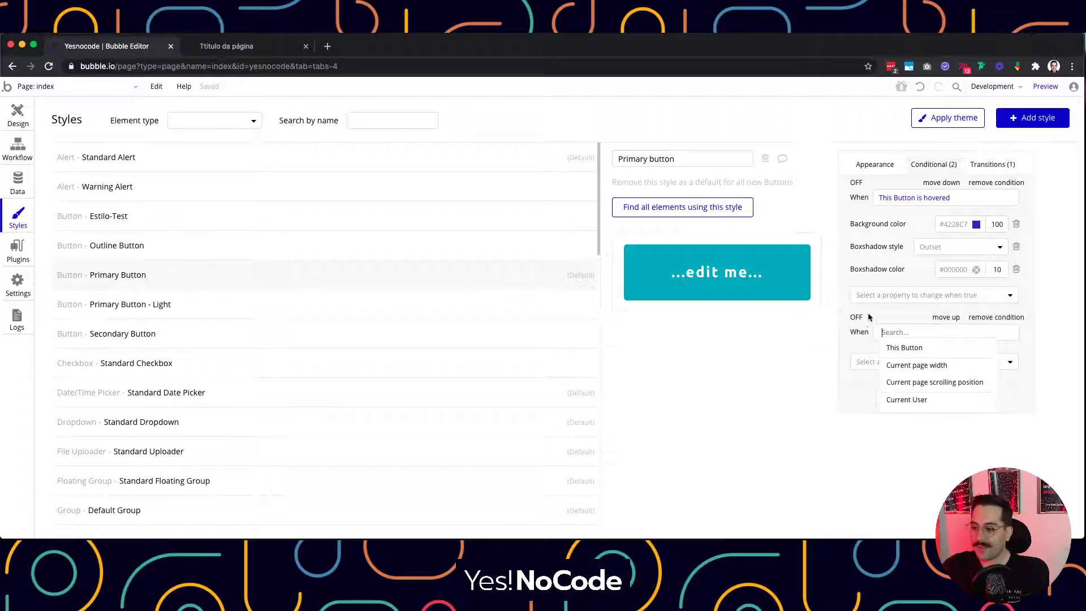
click(934, 326)
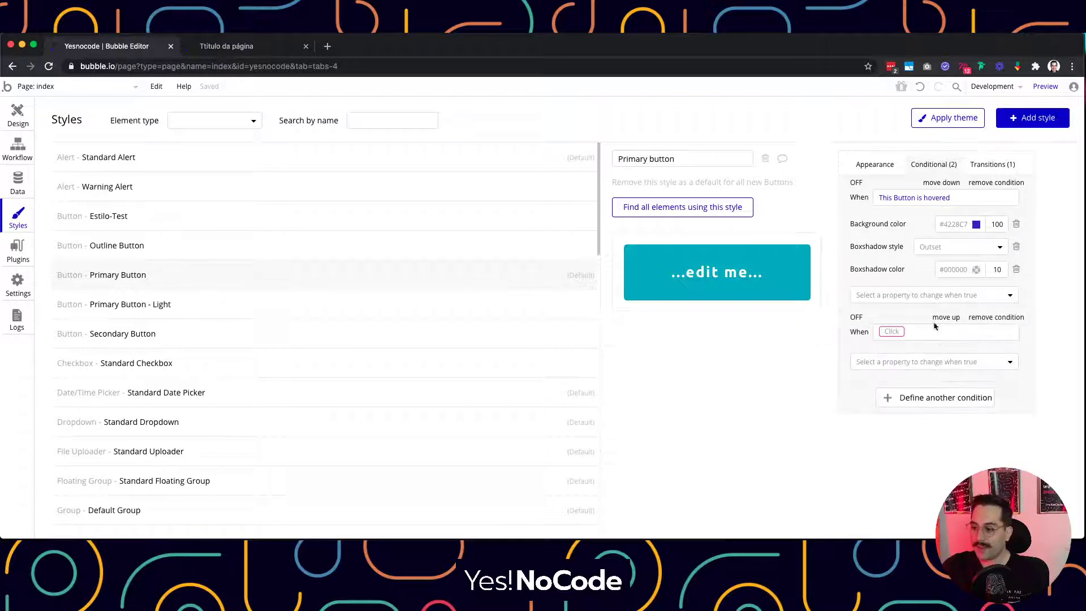
click(990, 319)
Review the Primary Button style's transition and hover condition, and preview the page
click(986, 168)
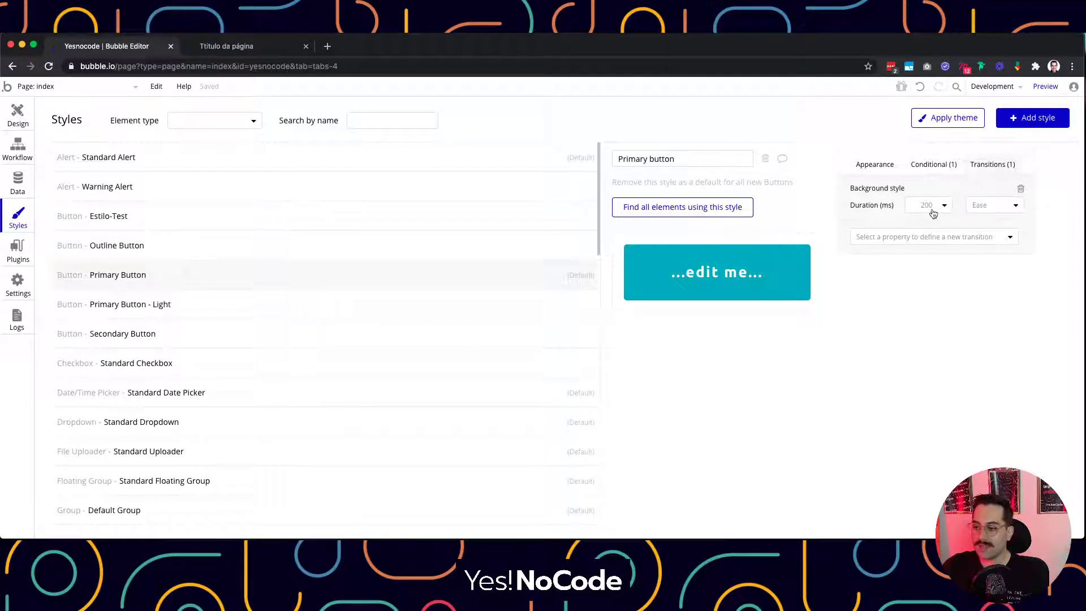
click(925, 166)
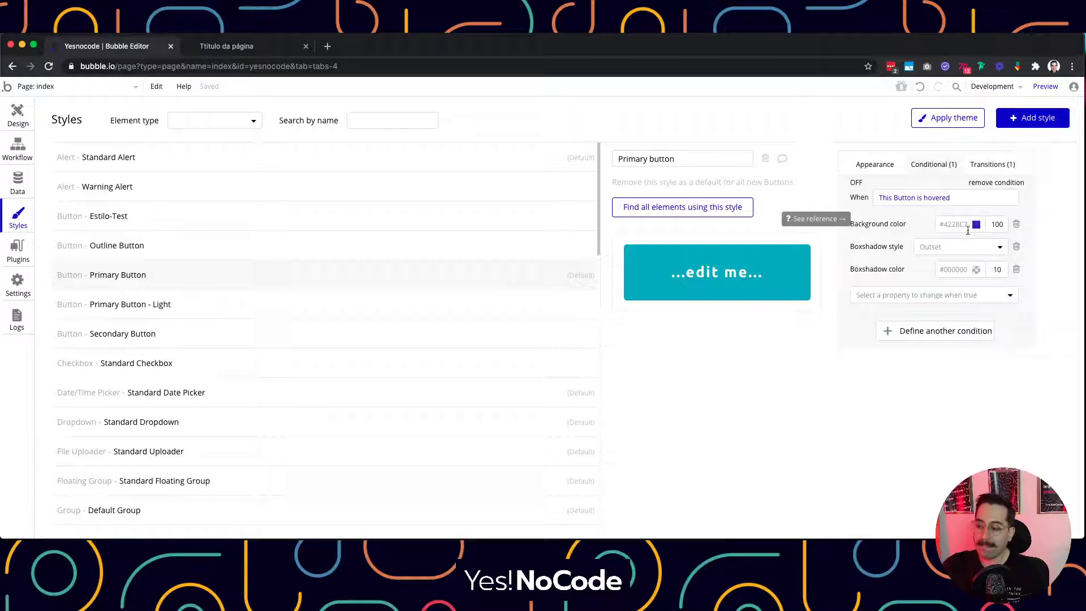
click(1045, 86)
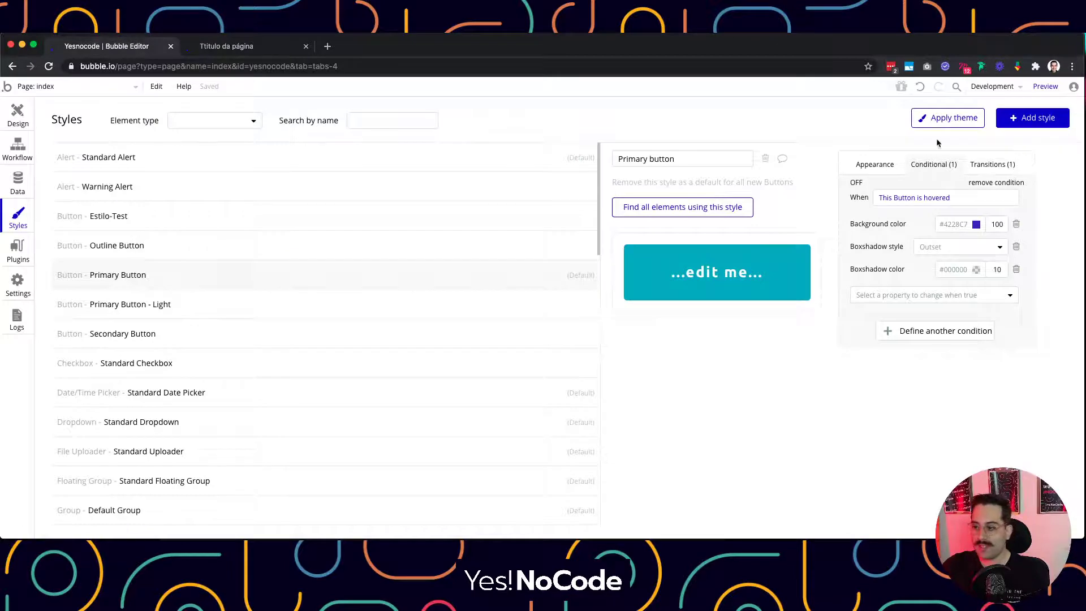
Return to the page design and delete all the buttons from the index page
click(15, 118)
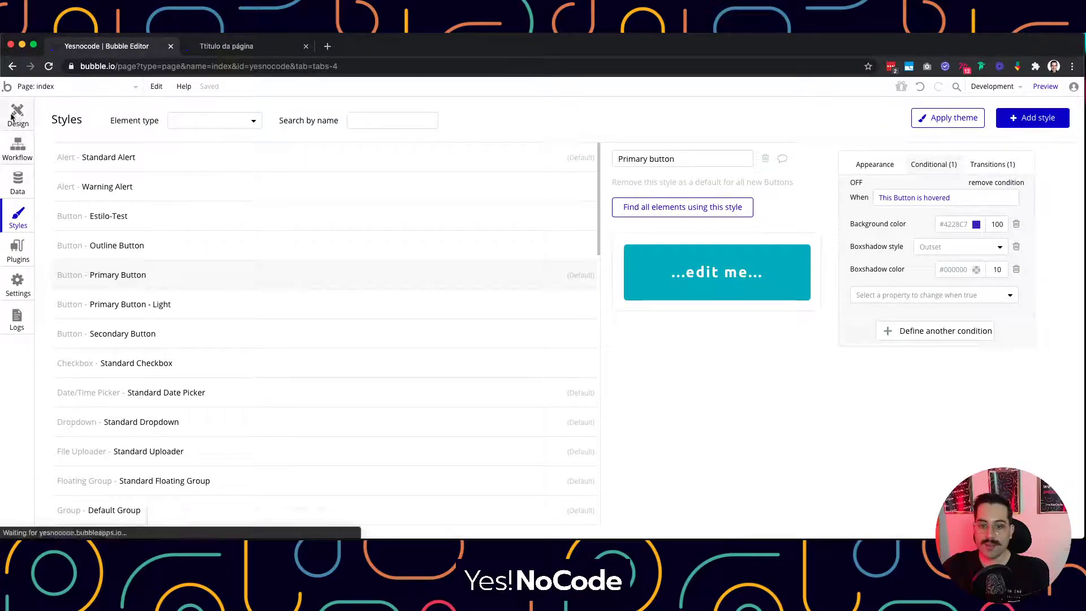
click(404, 228)
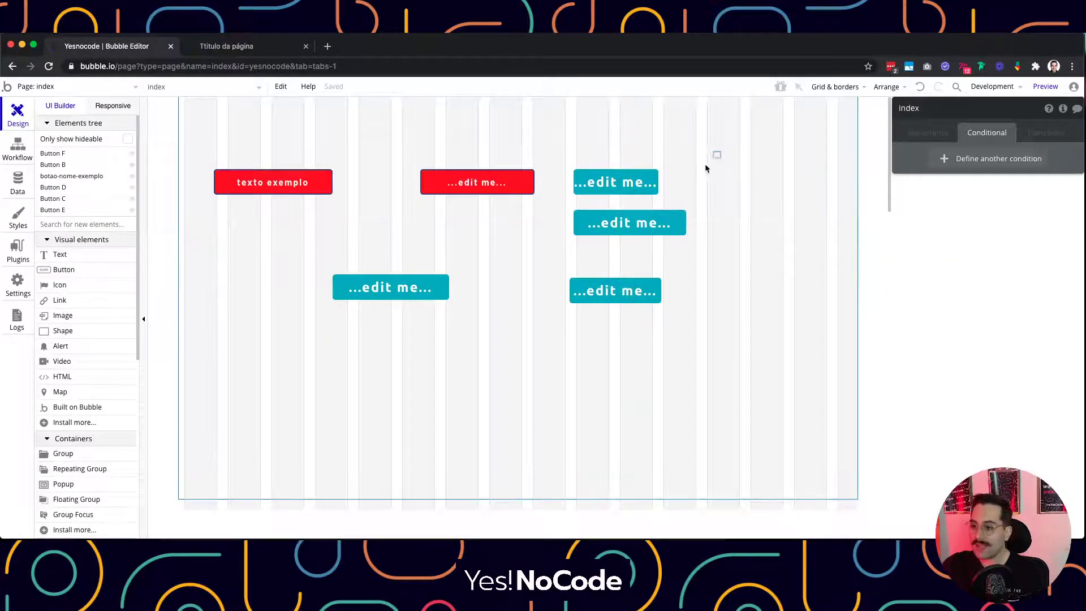
drag(714, 158, 545, 355)
key(Delete)
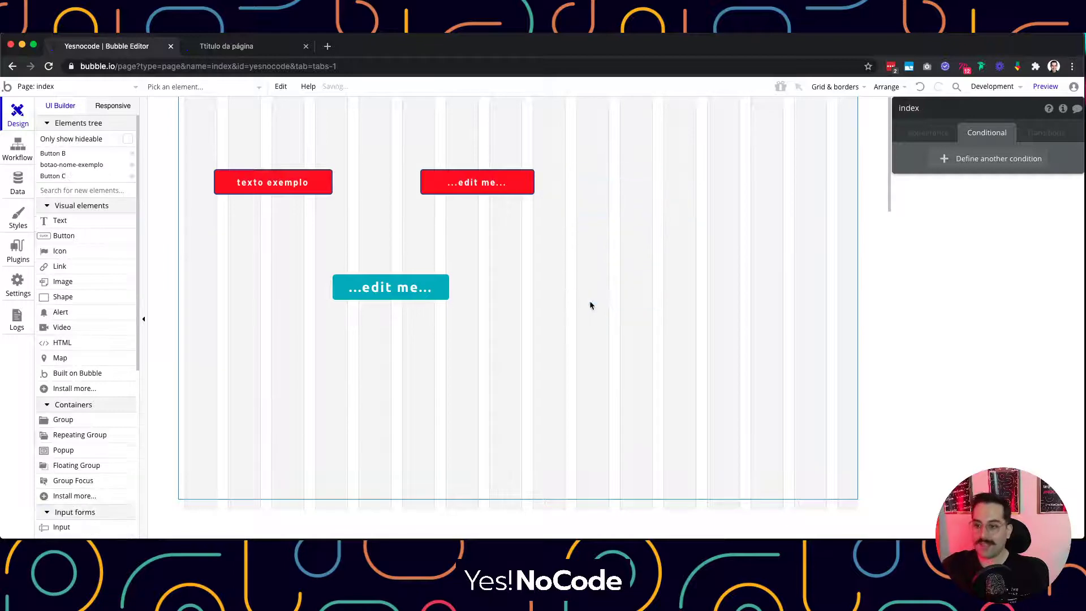
drag(593, 144, 206, 328)
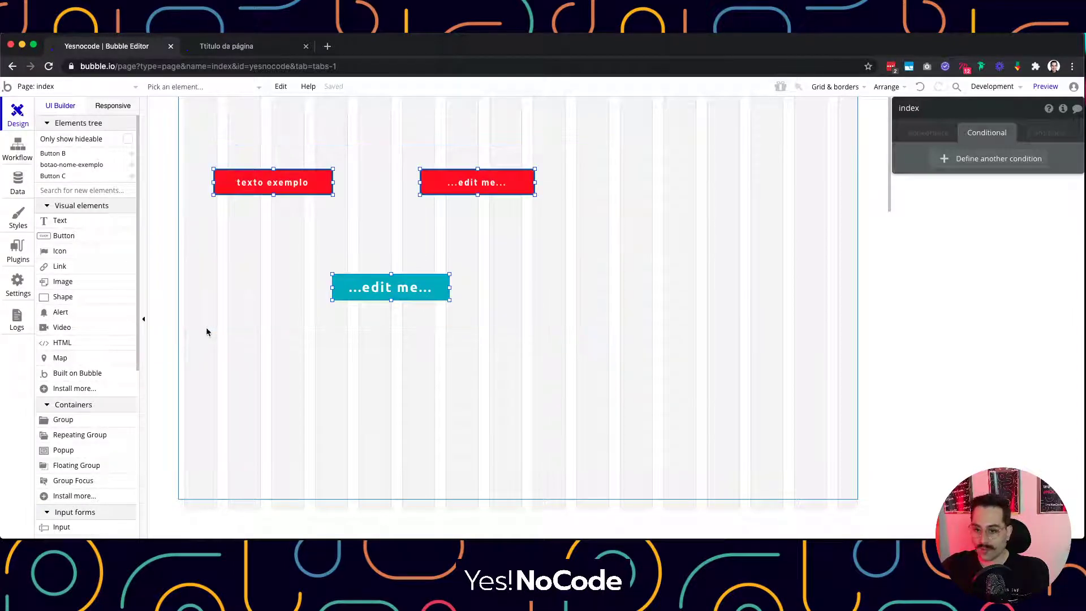
key(Delete)
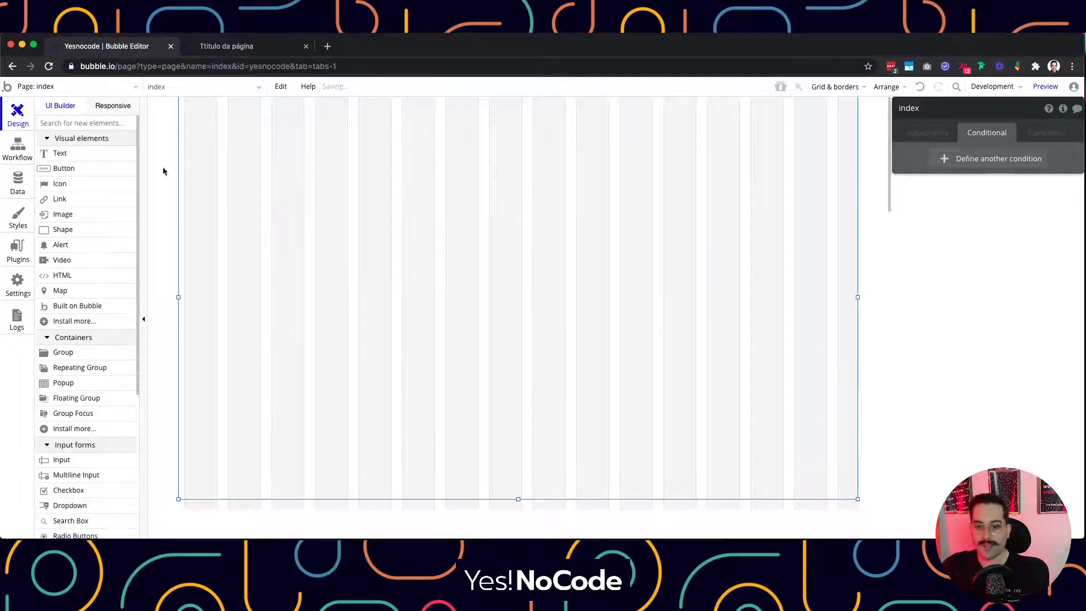
Place a 200 by 45 px text element near the page's upper part, with a larger text element spaced to its right
click(75, 156)
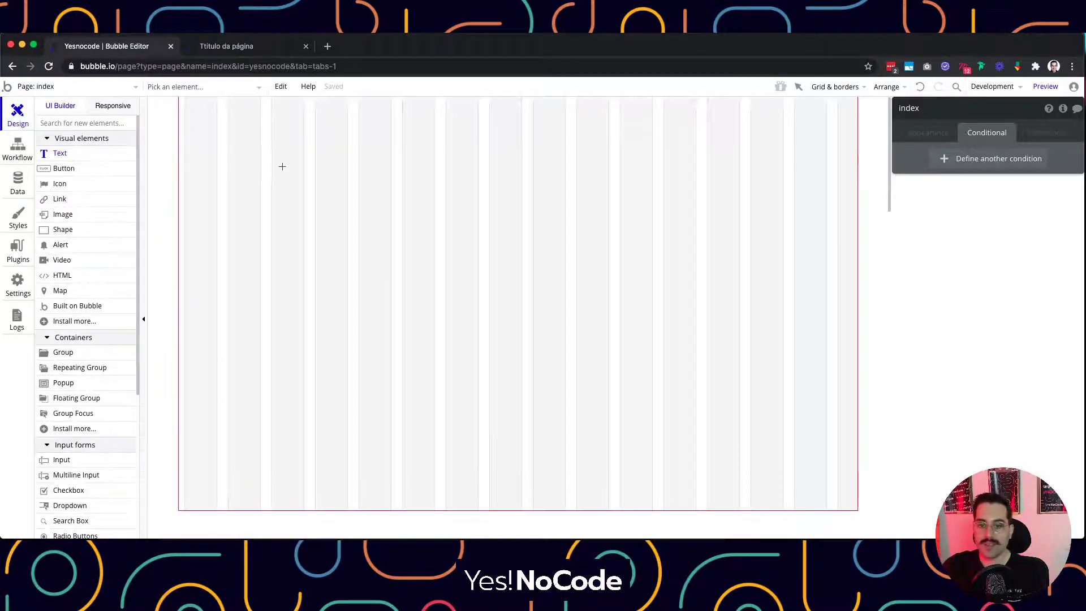
click(364, 167)
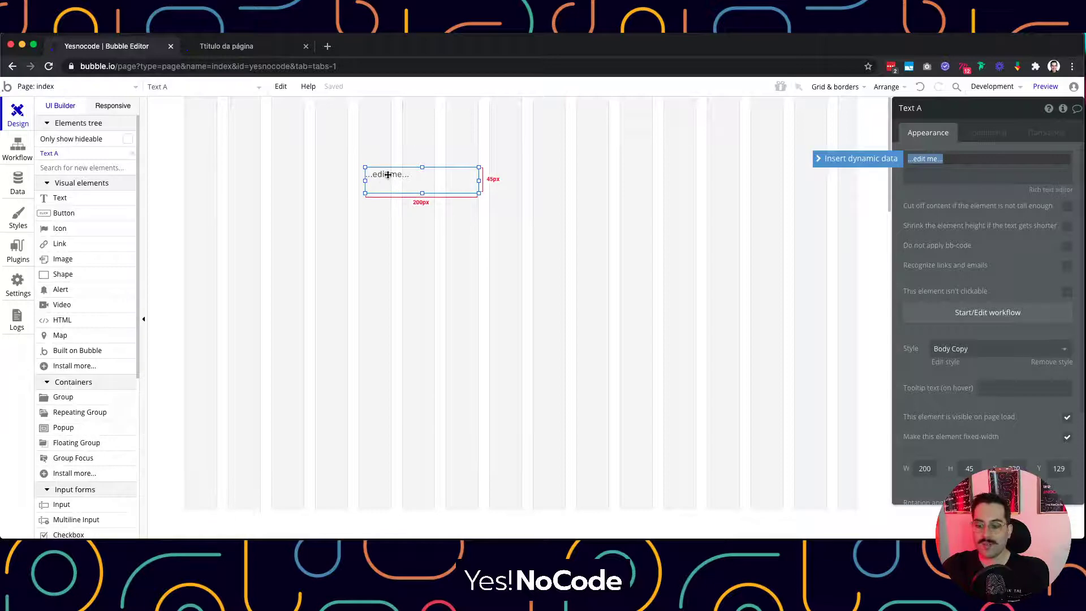
drag(388, 175, 352, 164)
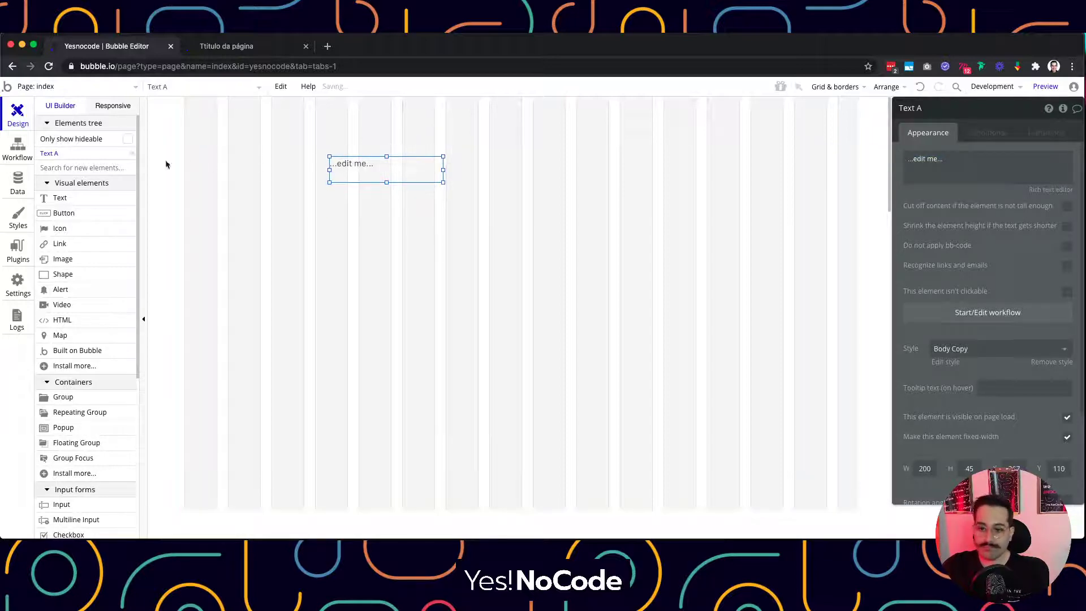
click(68, 198)
drag(432, 160, 685, 236)
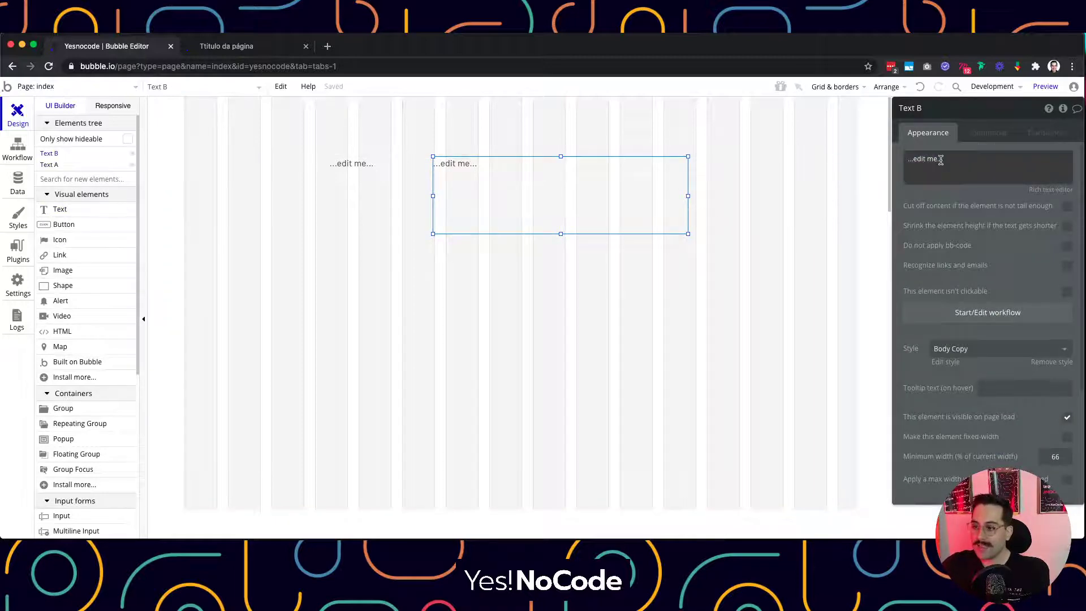
mouse_move(359, 177)
mouse_down()
mouse_move(327, 177)
mouse_move(342, 177)
mouse_up()
Replace the larger text element's content with "texto de exemplo"
drag(910, 162, 966, 162)
text(test)
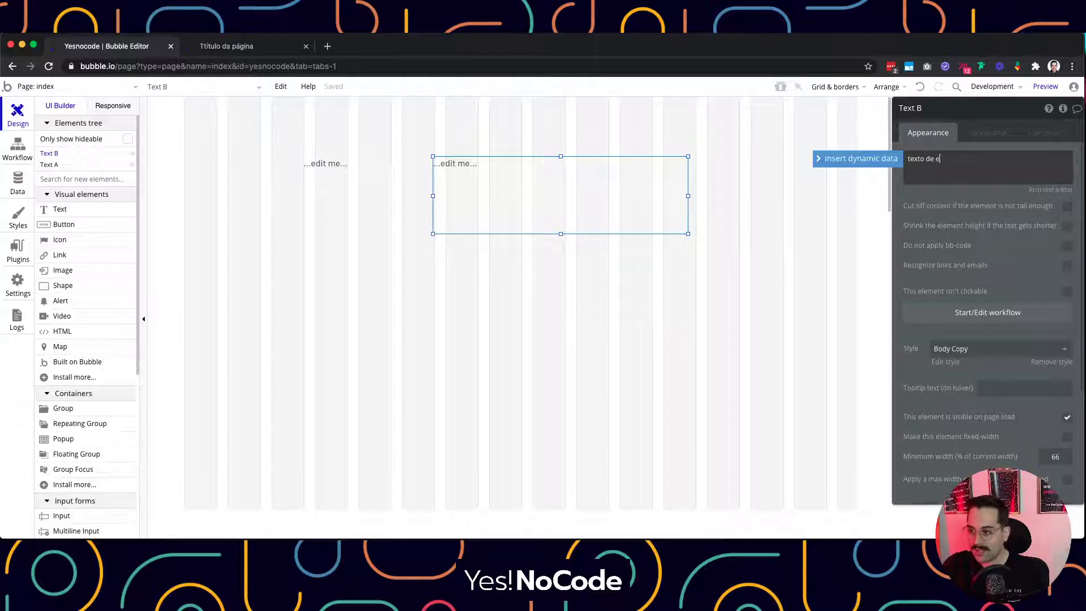
text(o de exemplo)
click(793, 202)
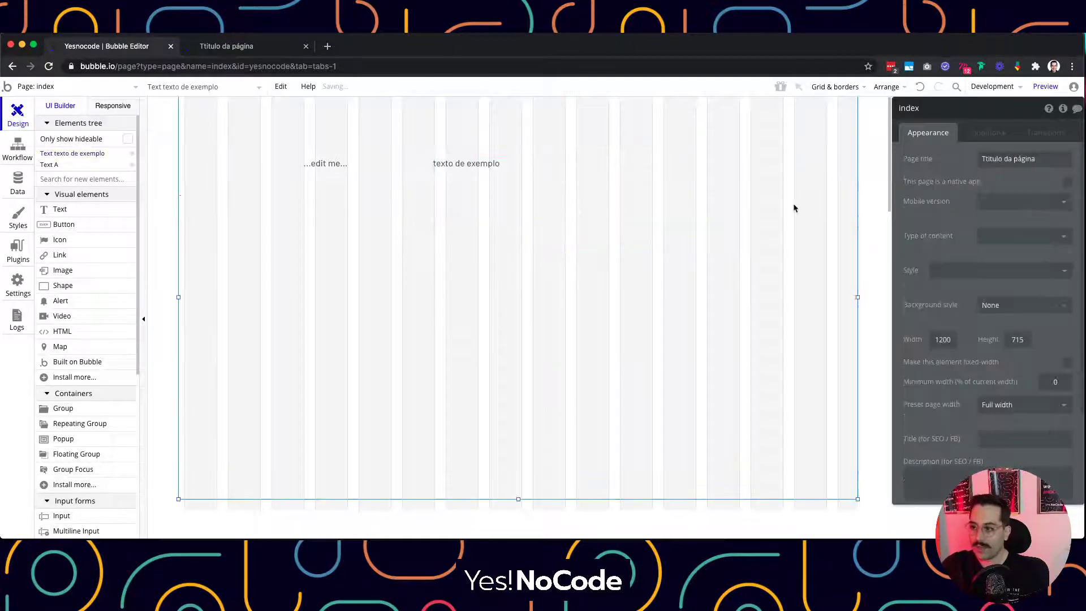
Shrink the "texto de exemplo" box to fit closely around its text, about 123 by 28 px
click(553, 191)
drag(502, 170, 499, 170)
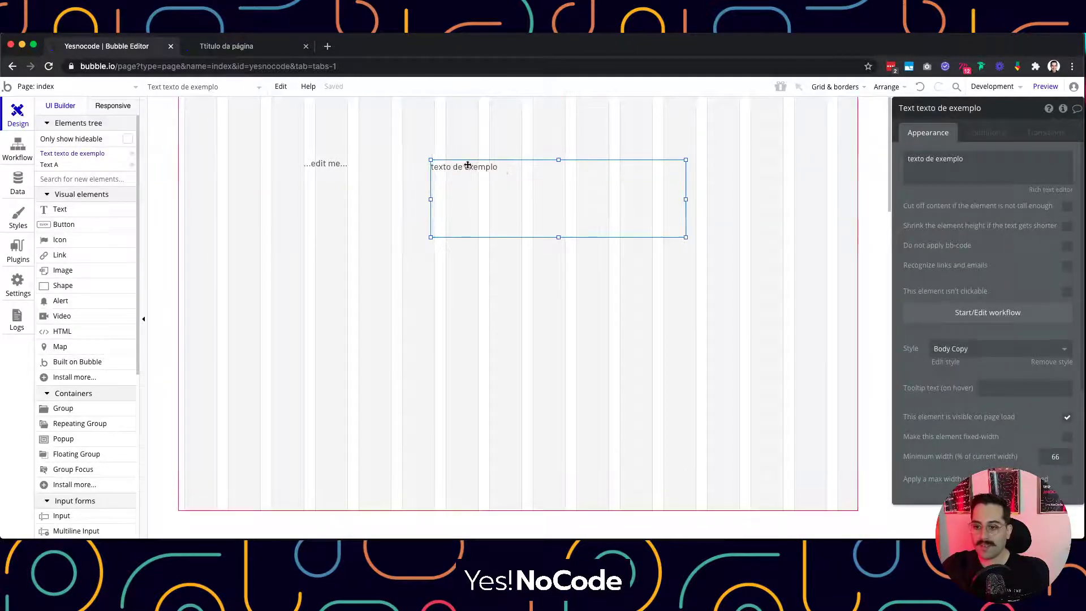
drag(686, 234, 481, 164)
click(570, 171)
click(481, 165)
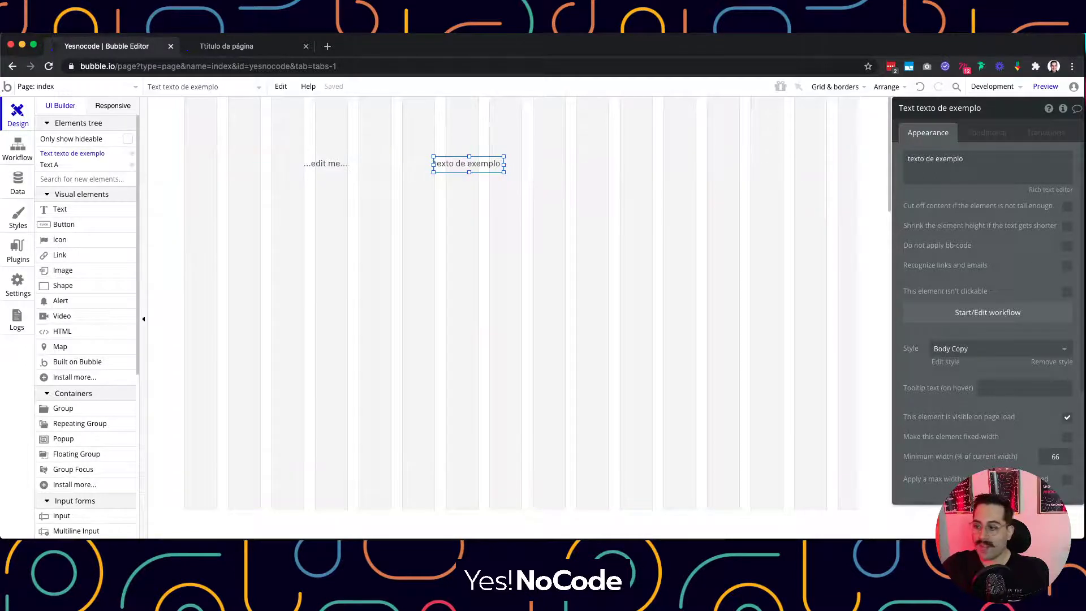
click(978, 171)
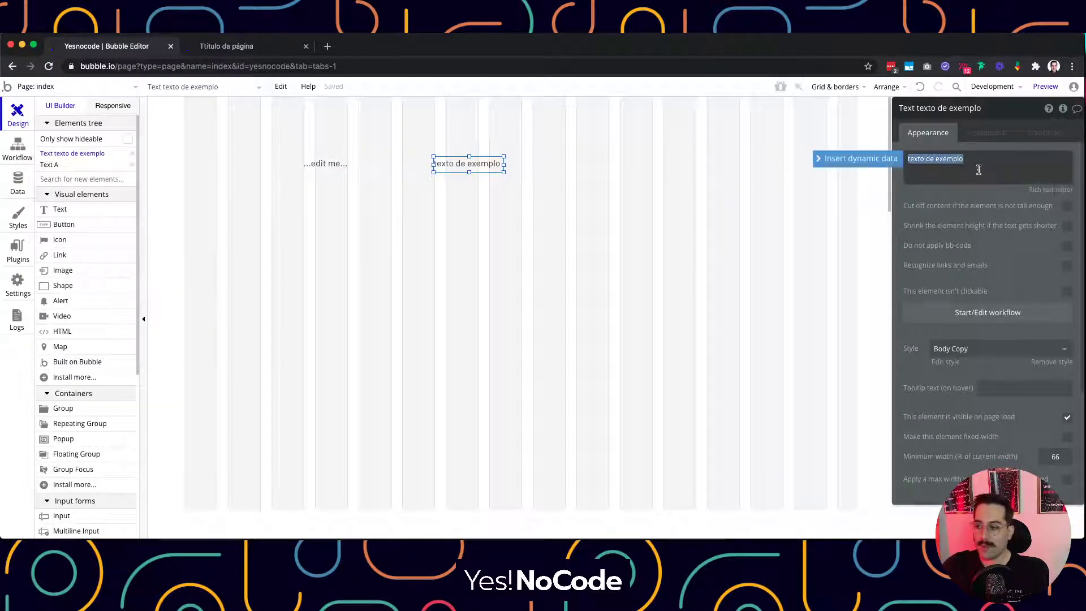
click(627, 196)
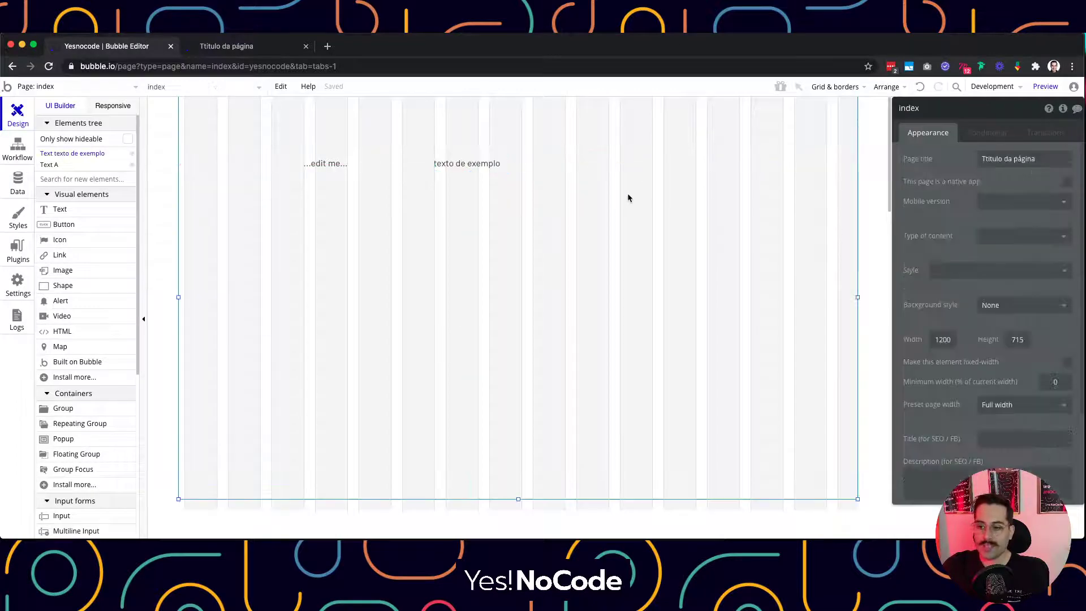
Enlarge the "texto de exemplo" box to about 211 px tall and roughly triple its width
click(477, 166)
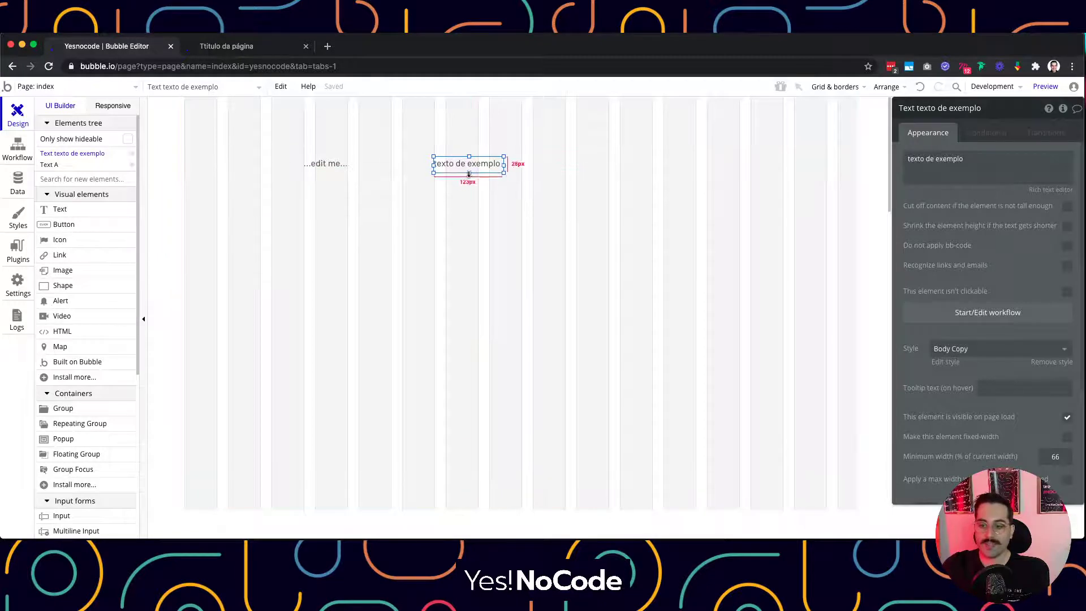
drag(468, 173, 469, 276)
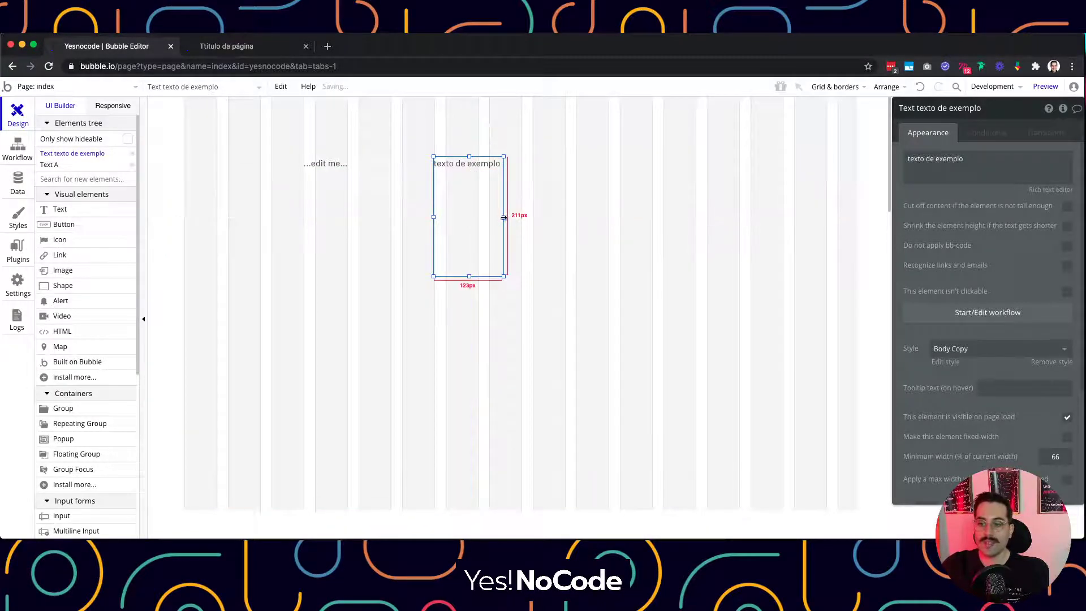
drag(503, 216, 638, 215)
click(703, 212)
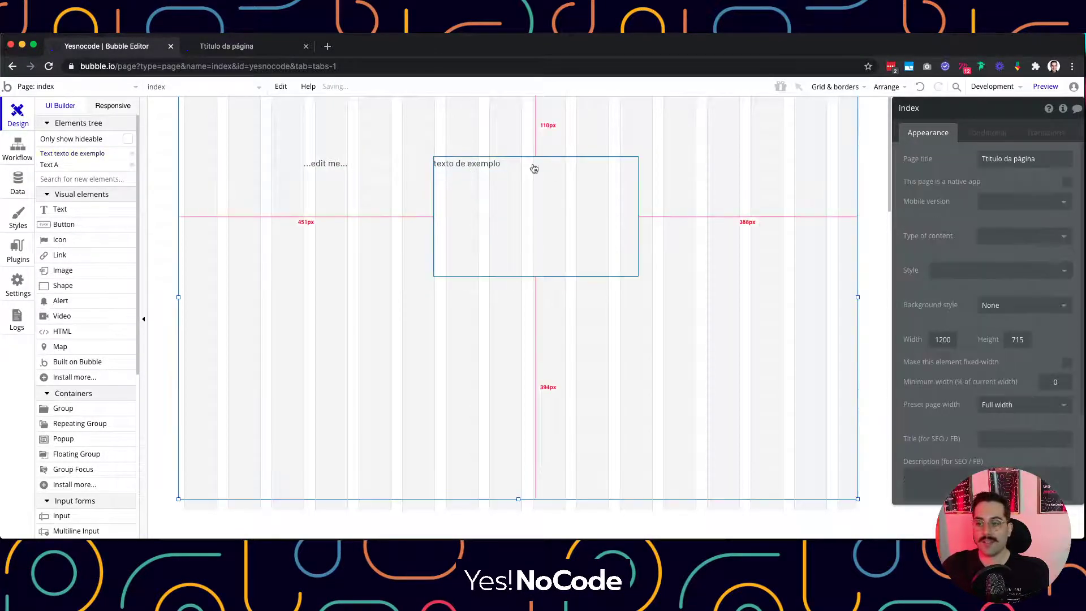
Reduce the height of the "texto de exemplo" box to a single line of text
click(497, 191)
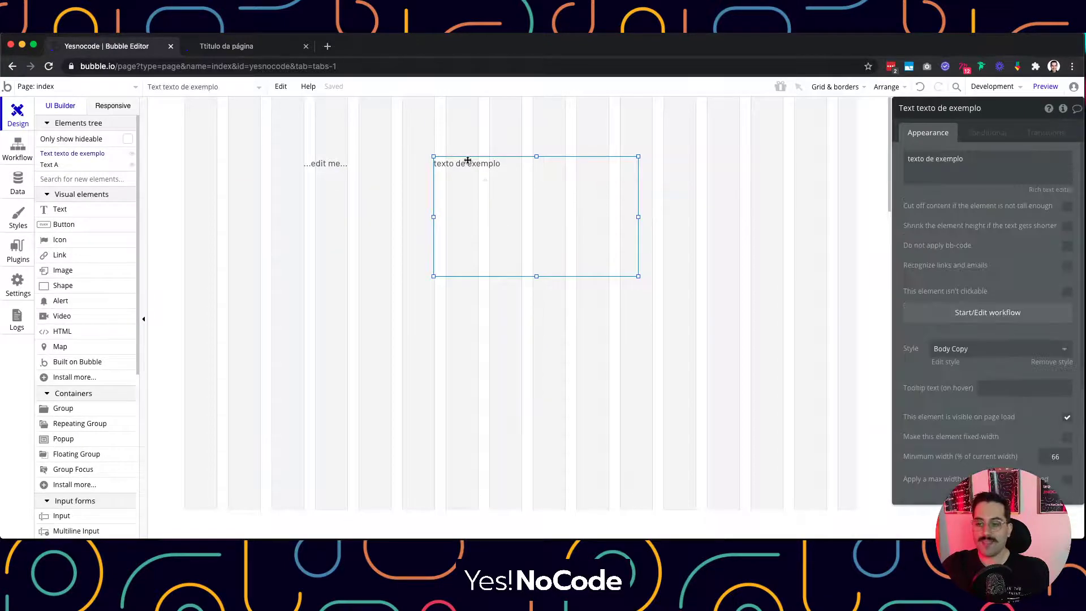
drag(536, 276, 550, 173)
click(498, 232)
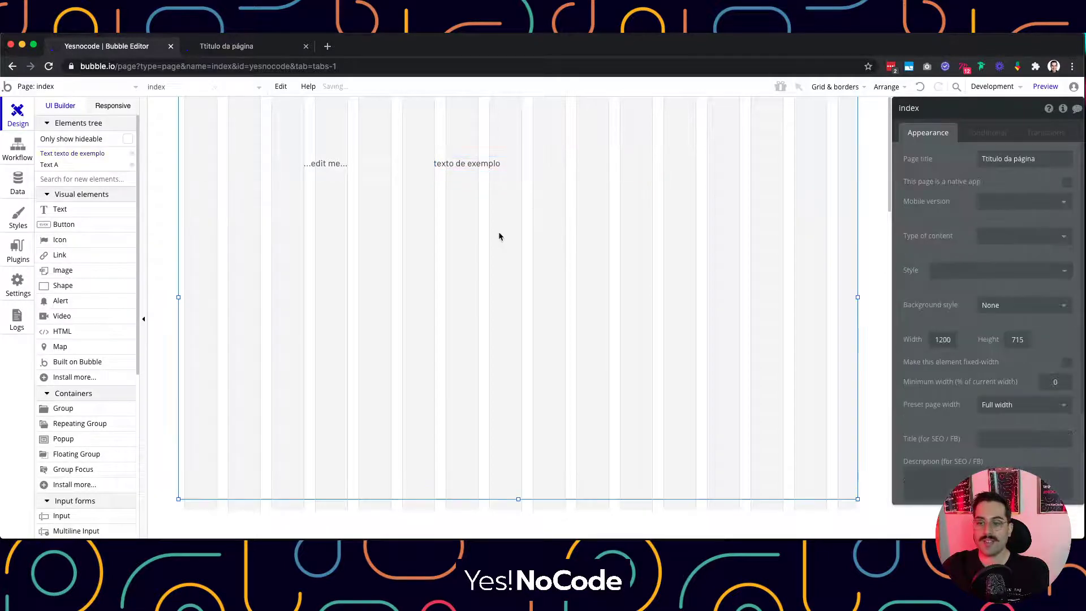
click(500, 169)
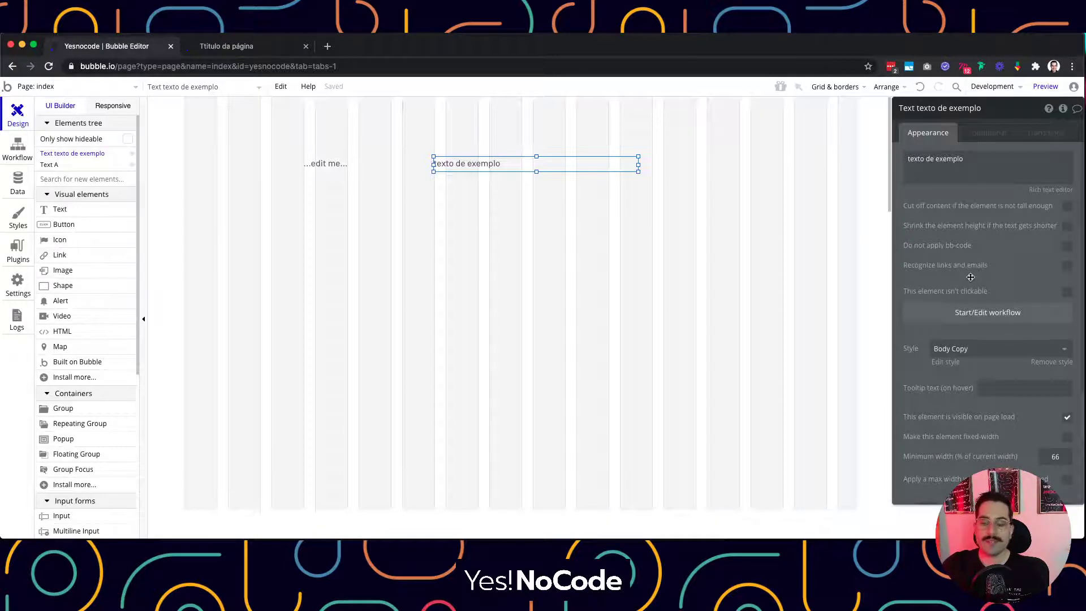
double_click(524, 166)
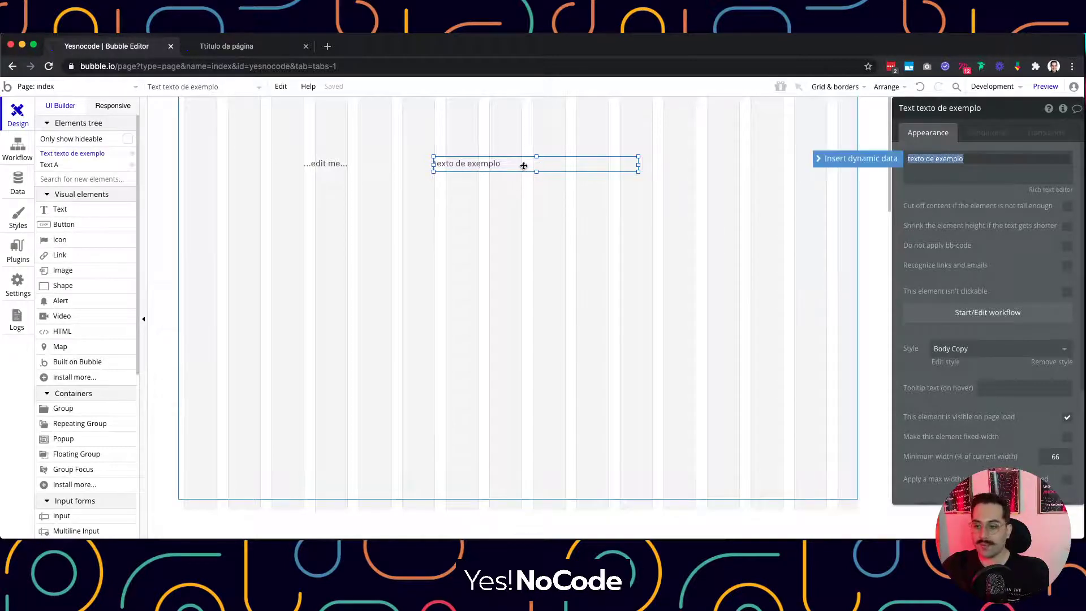
click(984, 160)
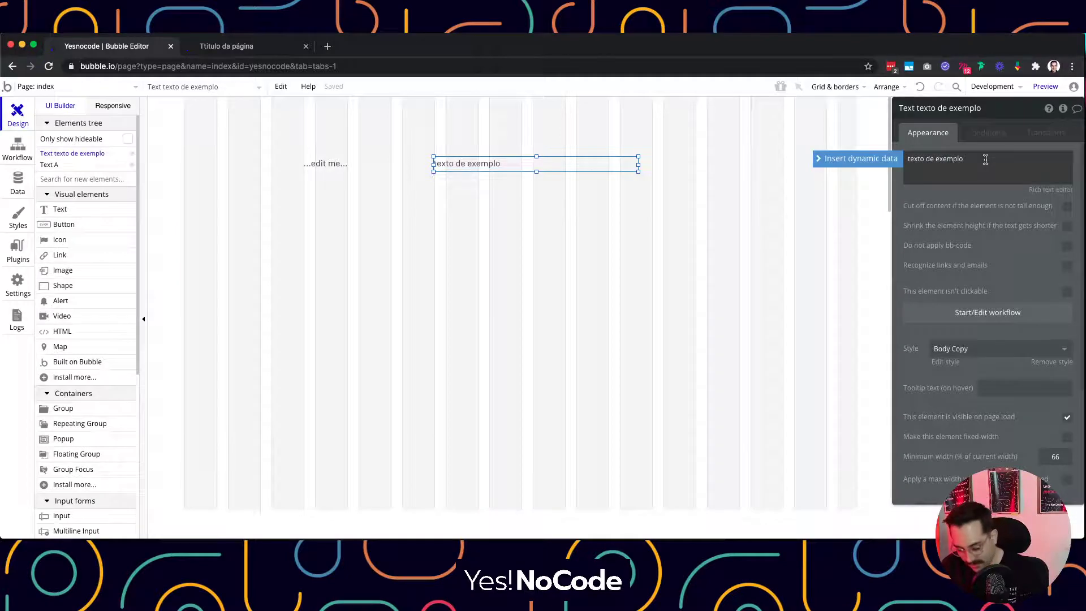
text(http://)
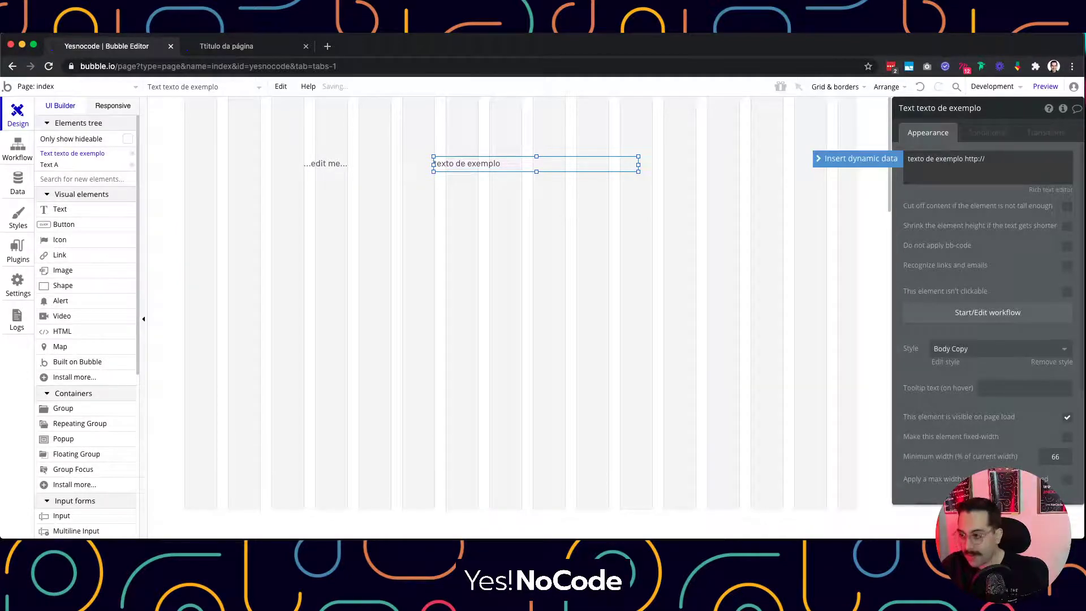
text(google.com)
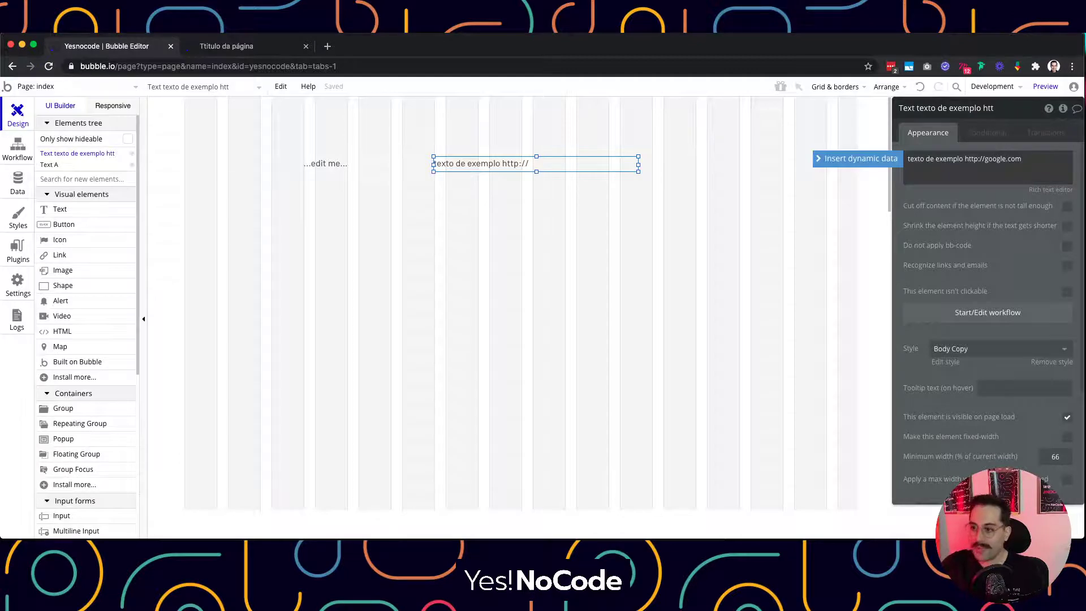
click(771, 212)
click(535, 162)
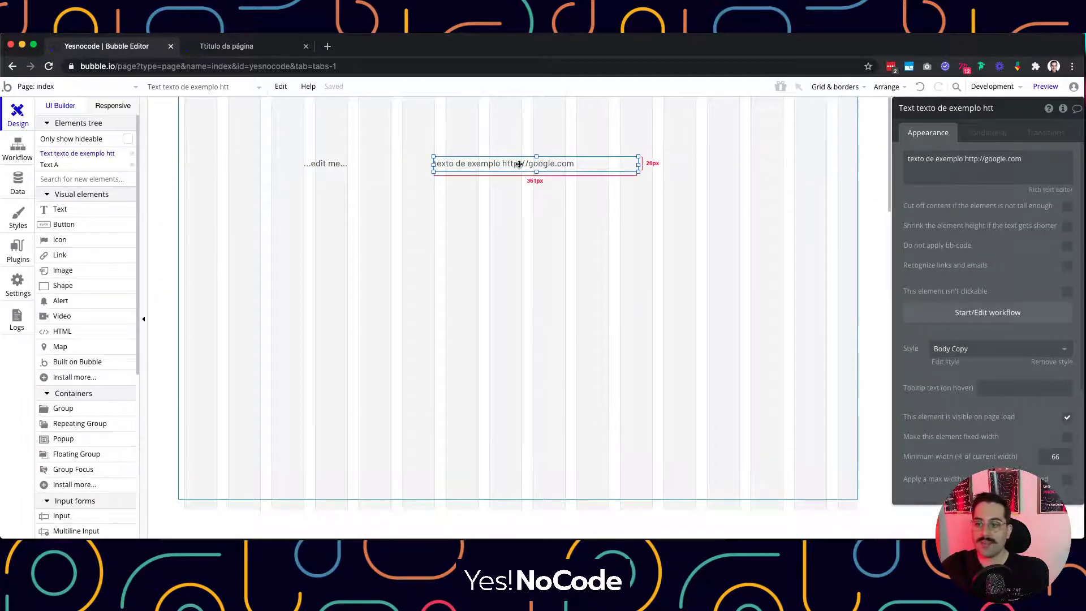
click(1043, 86)
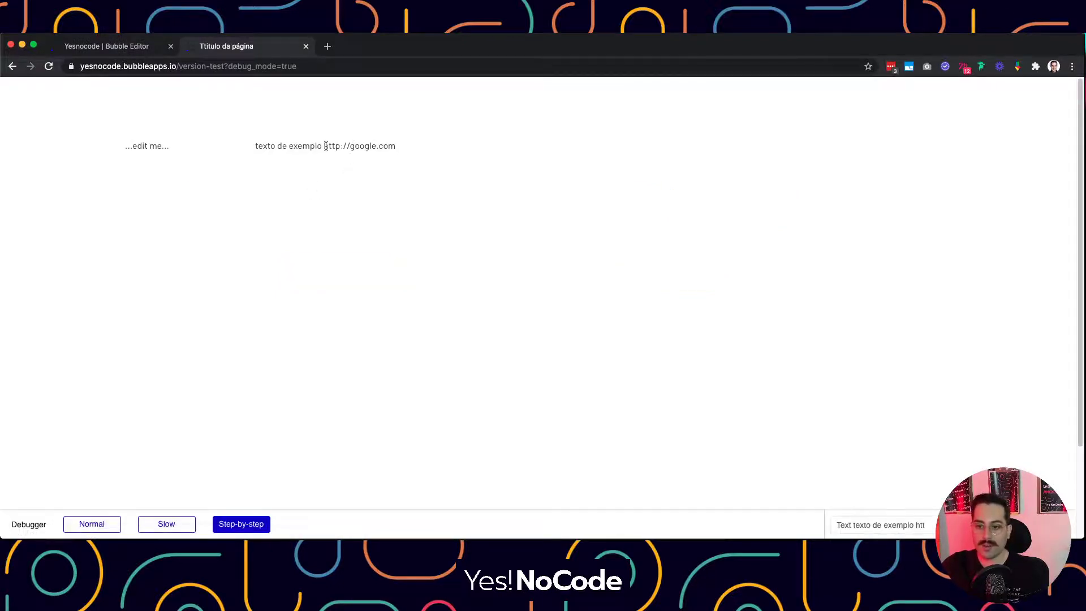
drag(325, 146, 396, 147)
click(333, 126)
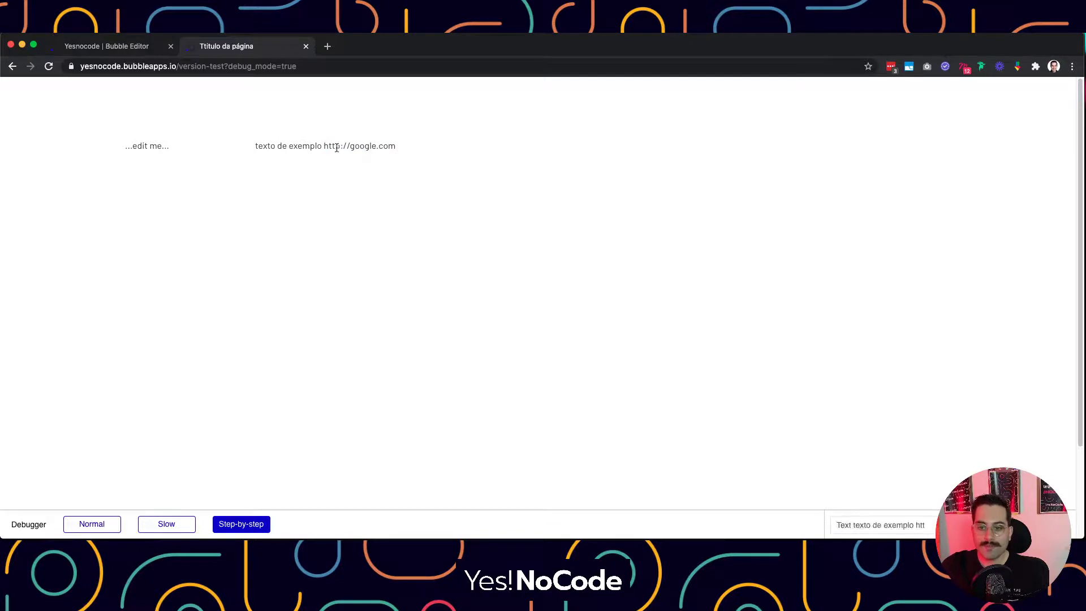
click(136, 48)
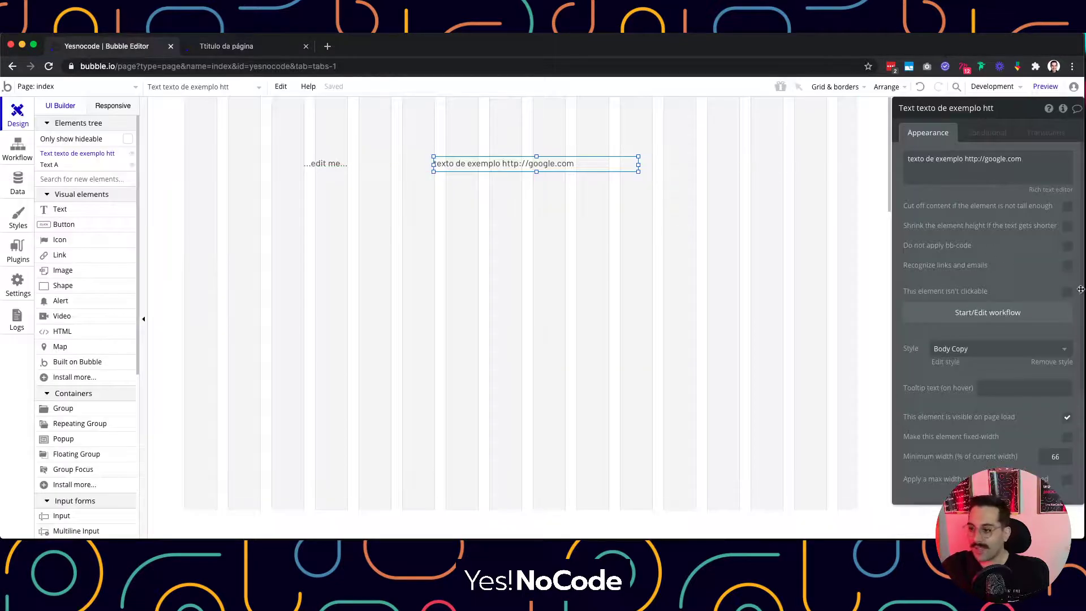
Enable recognition of links and emails on the "texto de exemplo" element and preview its link on the page
click(1067, 265)
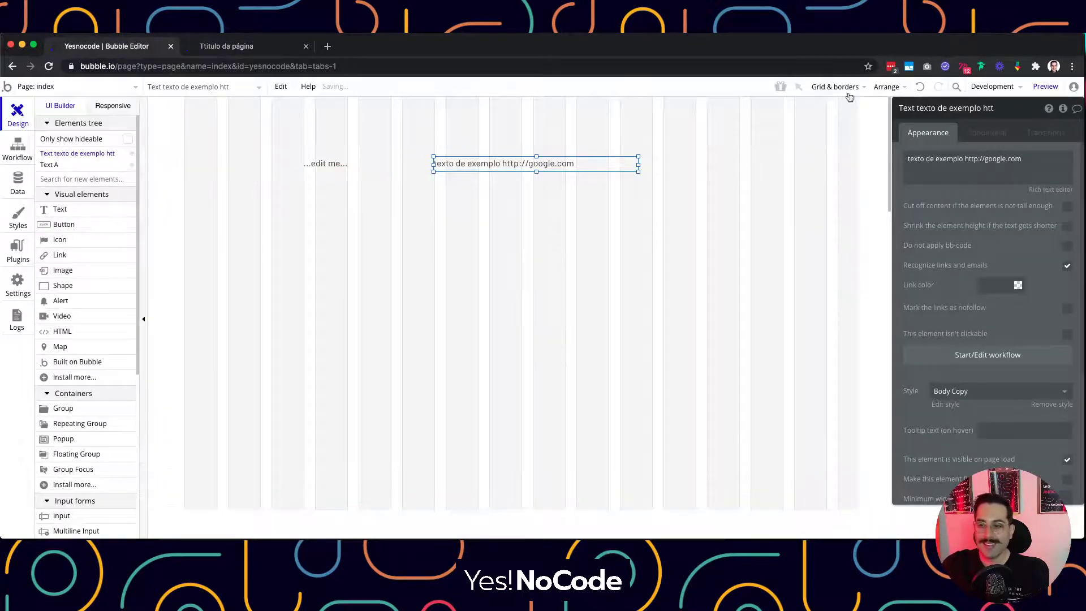
click(1044, 86)
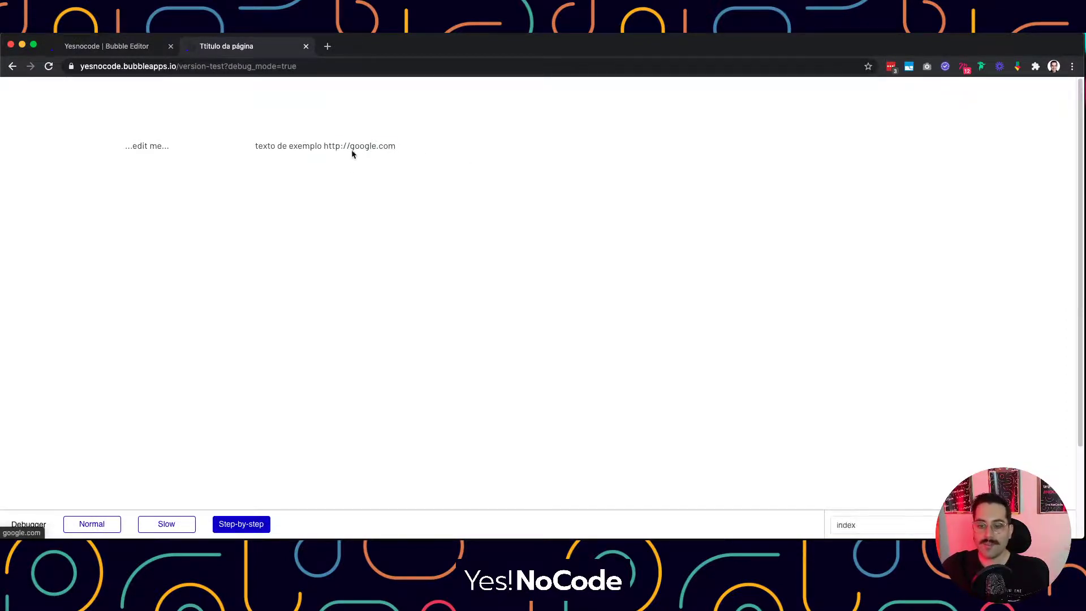
click(145, 49)
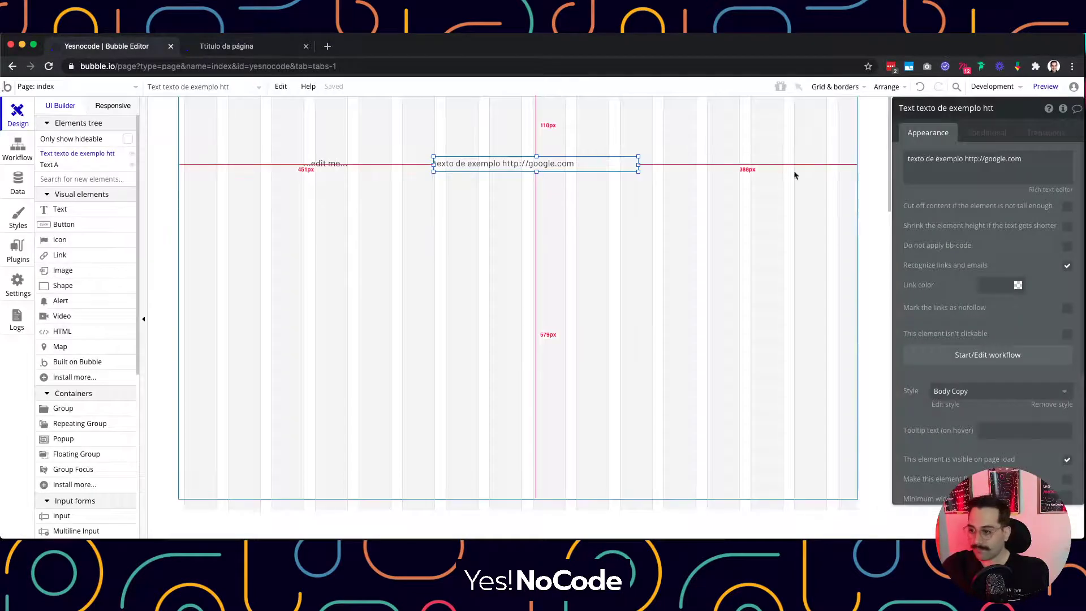
Set the link color of the "texto de exemplo" element to the dark blue #324380 swatch and preview the page
click(1017, 286)
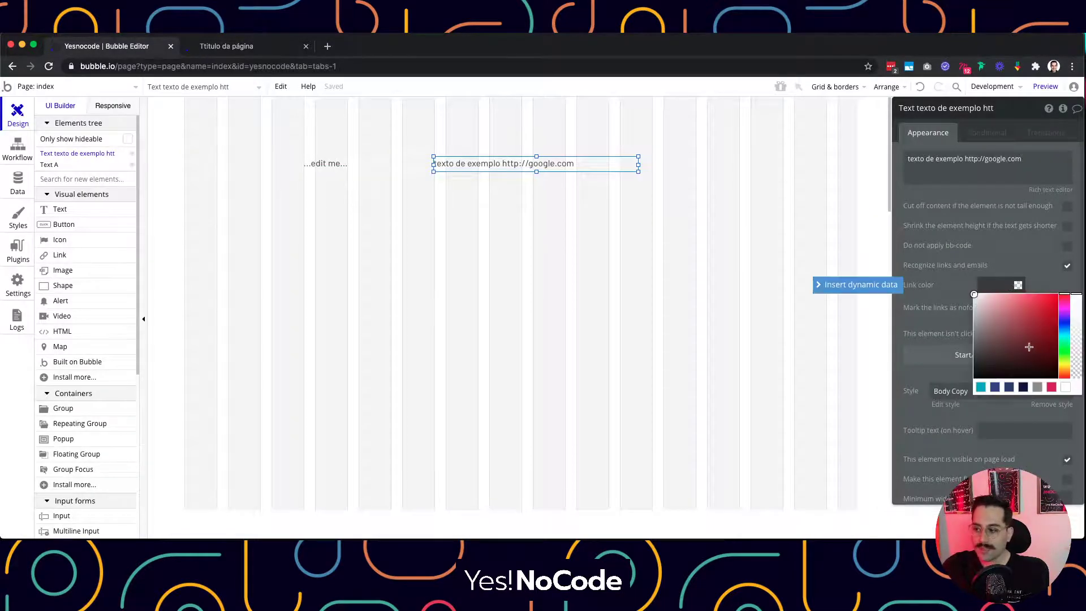
click(1009, 387)
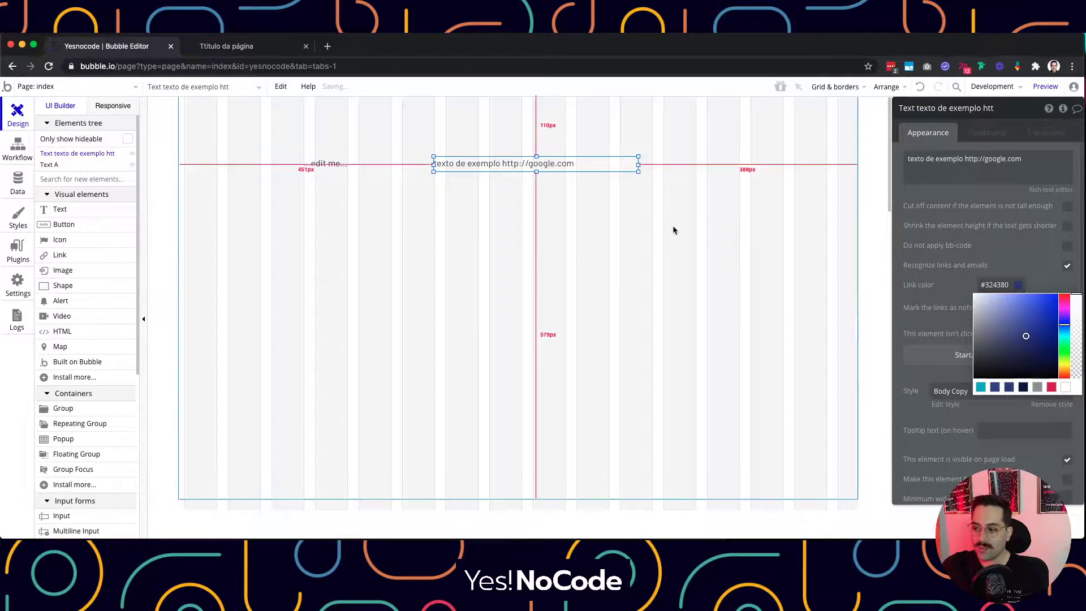
click(565, 311)
click(1045, 86)
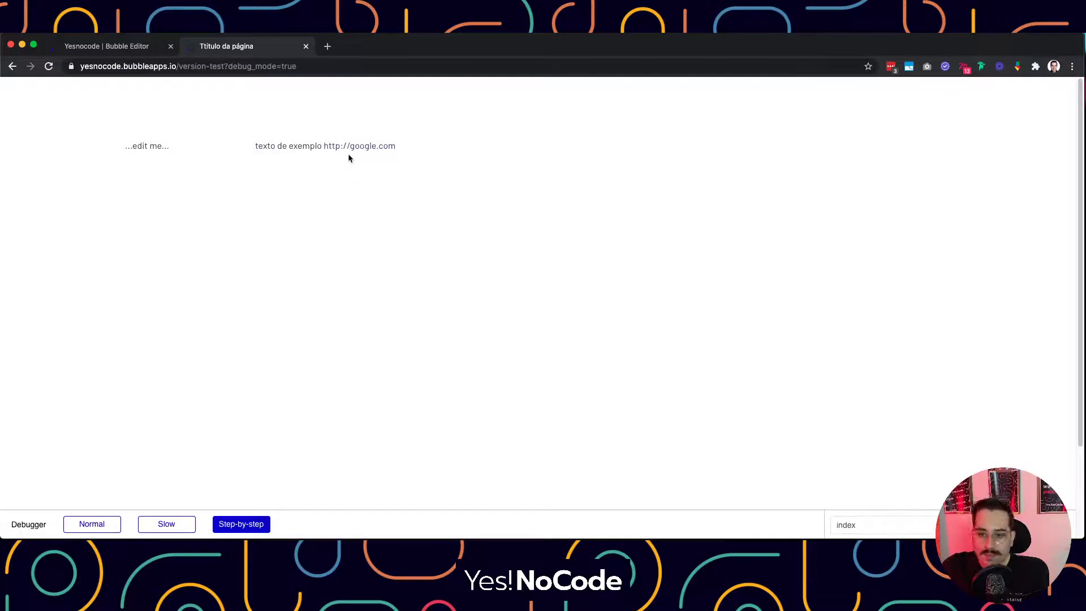
mouse_move(349, 153)
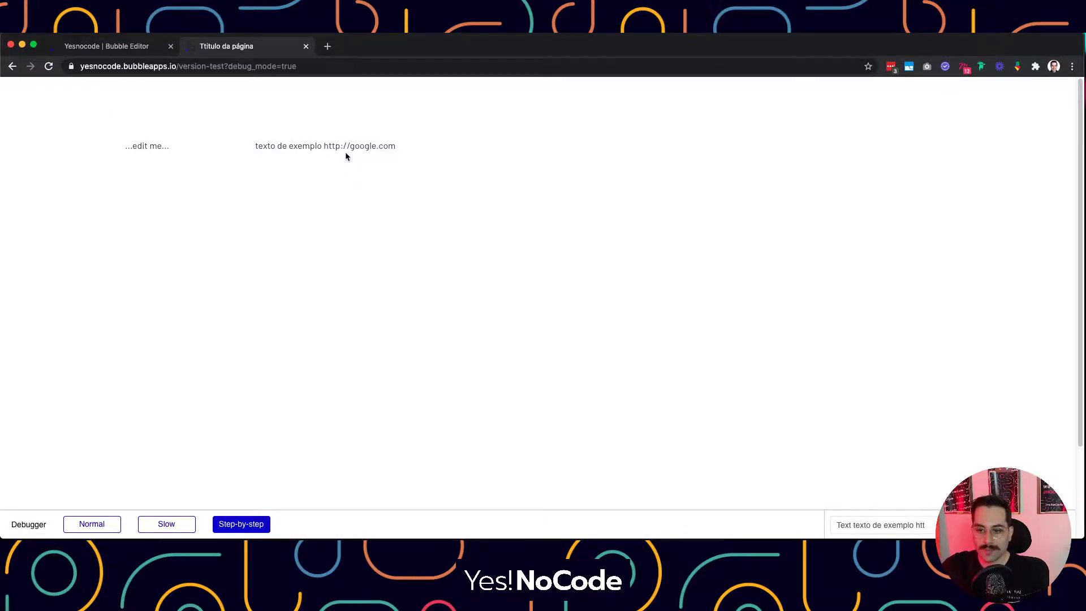
click(151, 50)
Apply the Body Small style to the "texto de exemplo" element
click(532, 162)
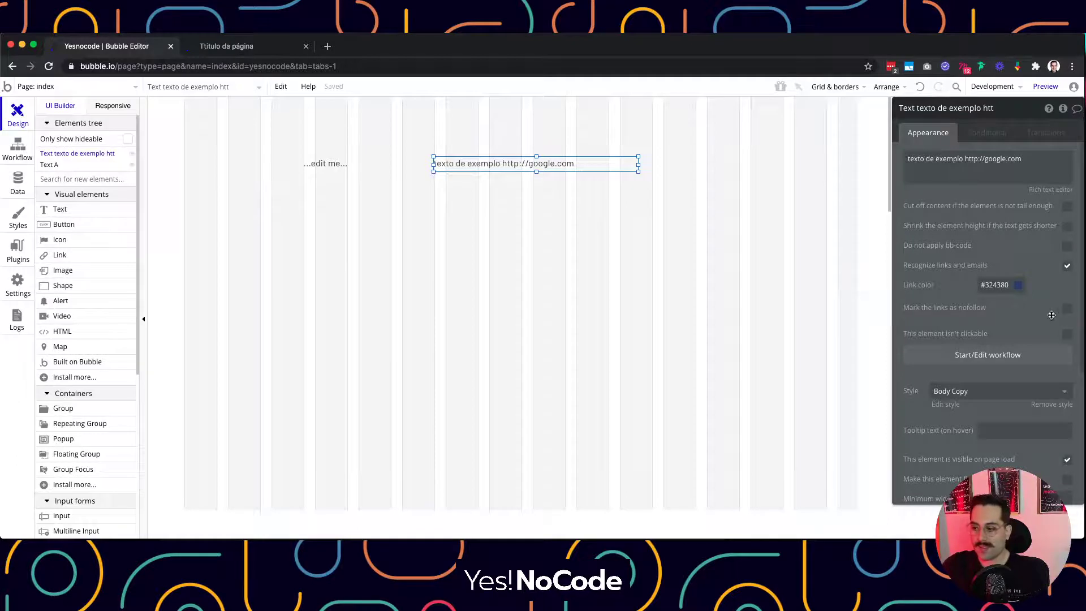
scroll(1000, 317, down, 5)
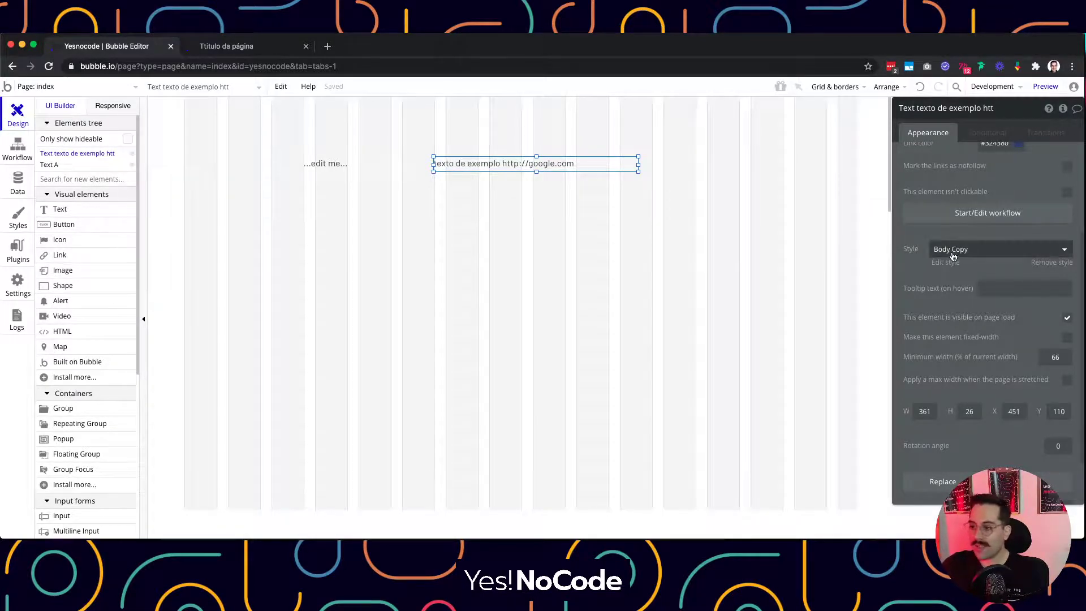
click(1023, 258)
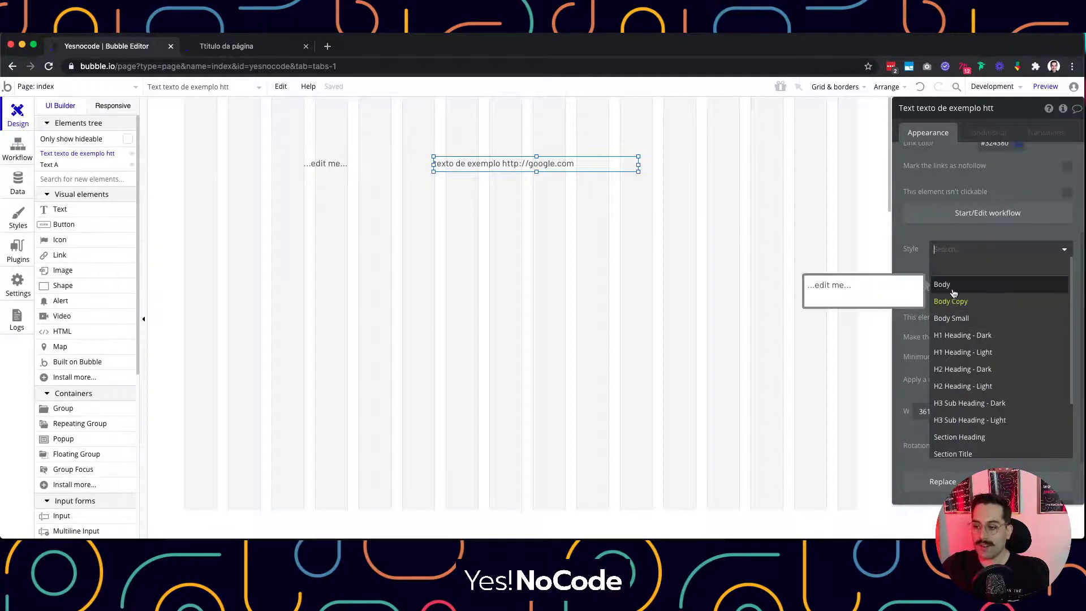
click(956, 319)
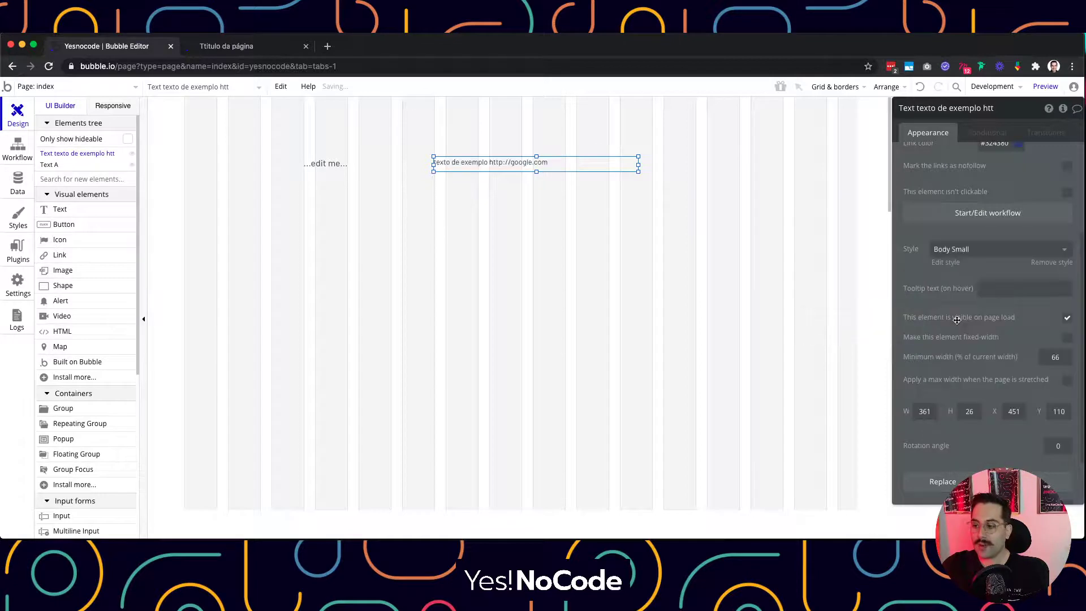
Apply the H1 Heading - Dark style to the example text and enlarge its box to about 518 by 147 px
click(973, 252)
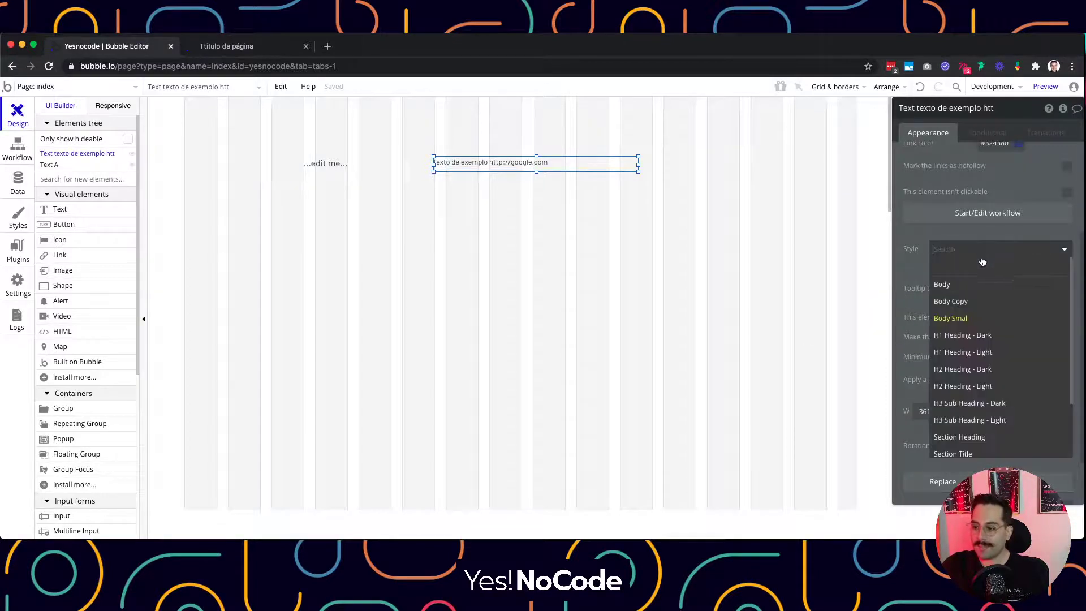
click(959, 338)
drag(637, 171, 727, 240)
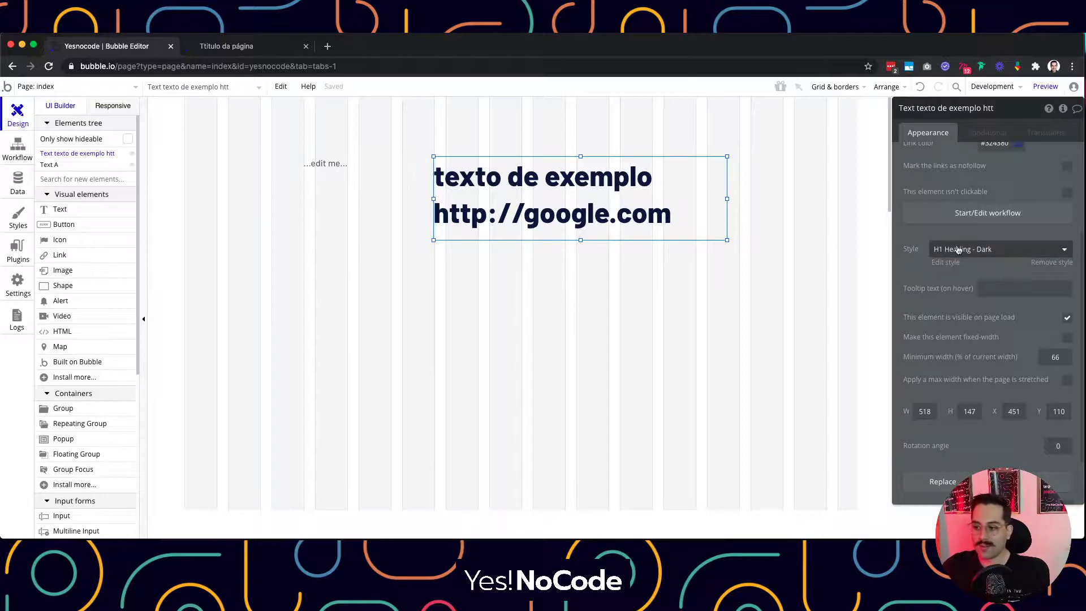
Try the H2 Heading - Light style on the example text and settle on H3 Sub Heading - Dark
click(957, 249)
click(951, 379)
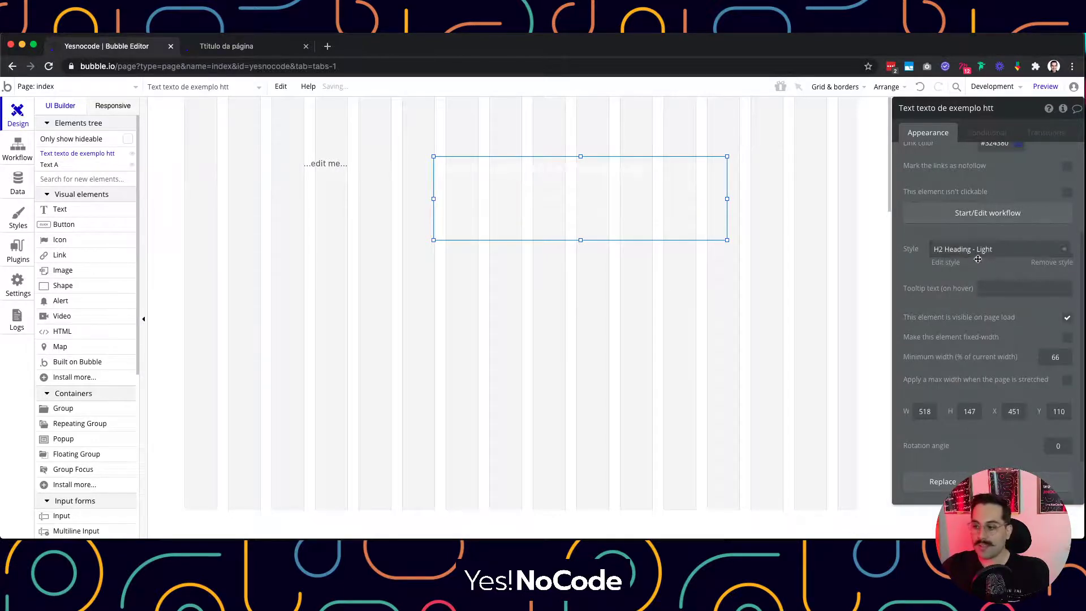
click(977, 254)
click(964, 418)
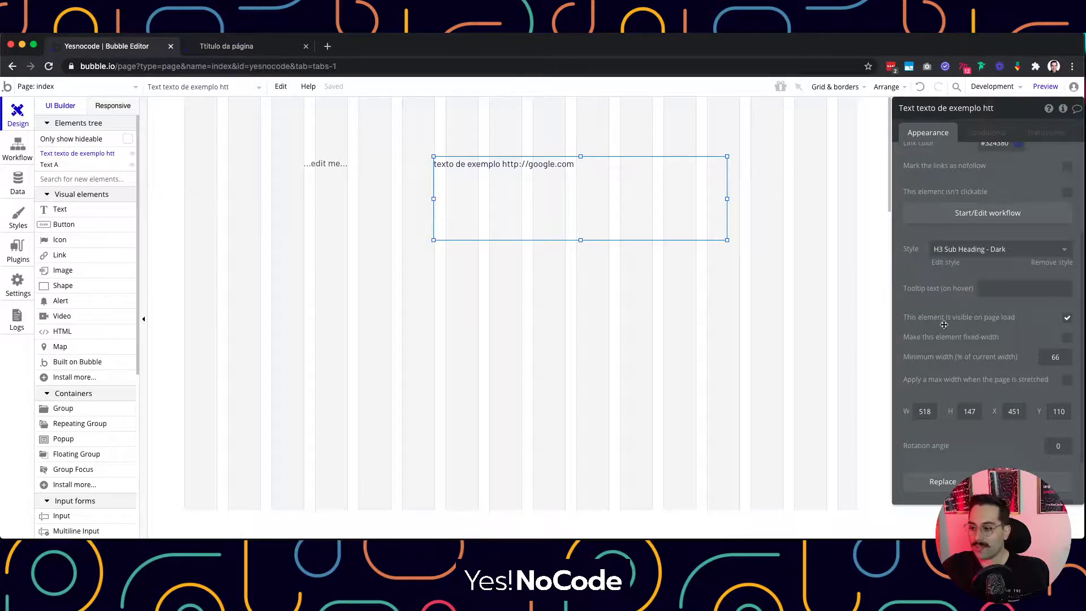
Review the example text's remaining appearance options, such as visibility, width and rotation, plus its conditional and transition settings
mouse_move(944, 325)
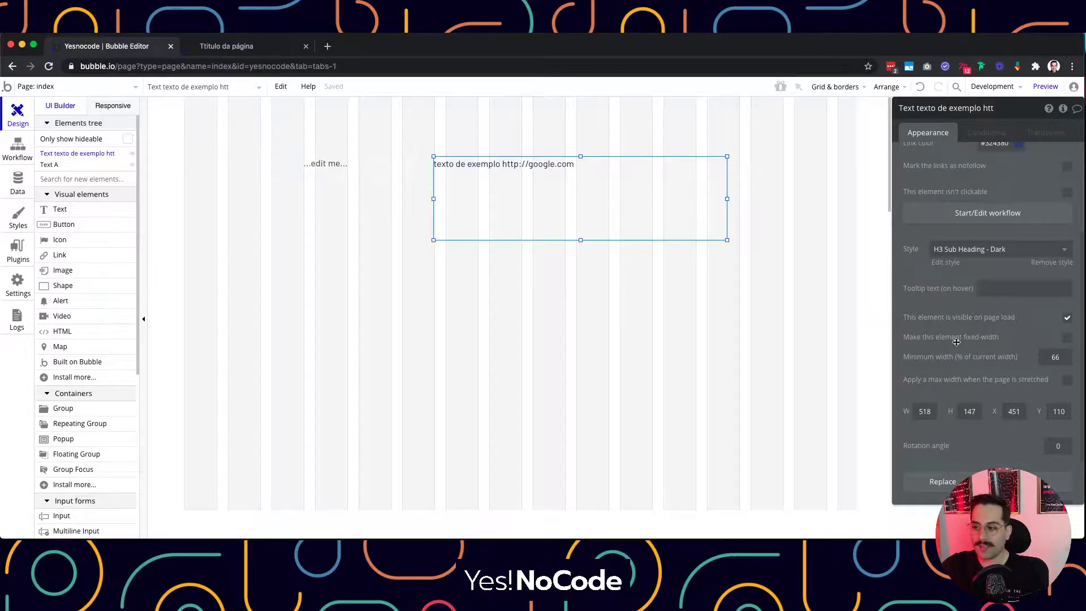
scroll(955, 342, up, 3)
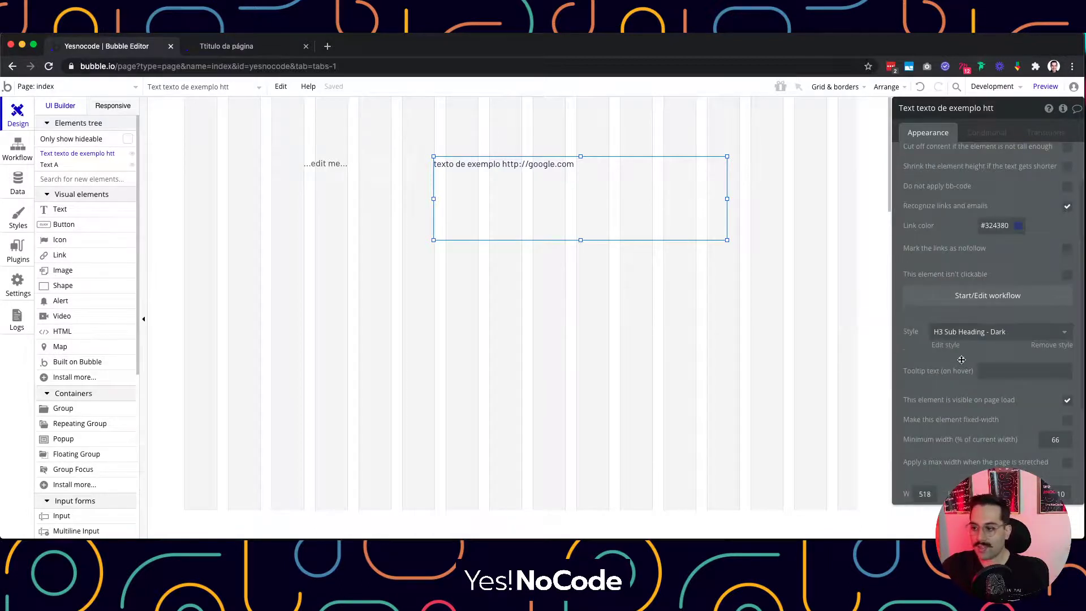
scroll(961, 351, down, 4)
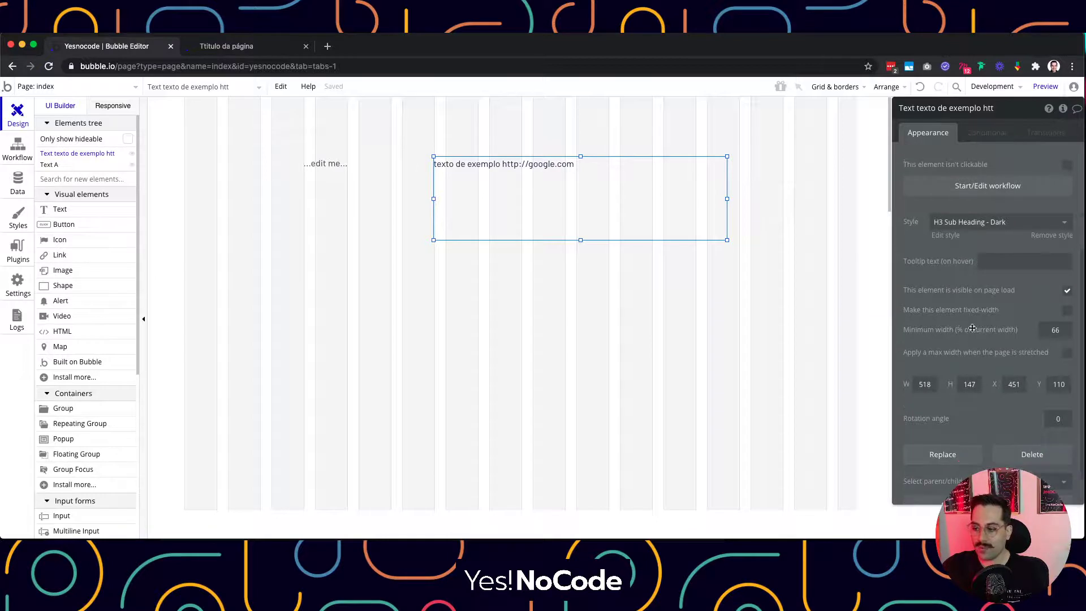
scroll(940, 276, down, 1)
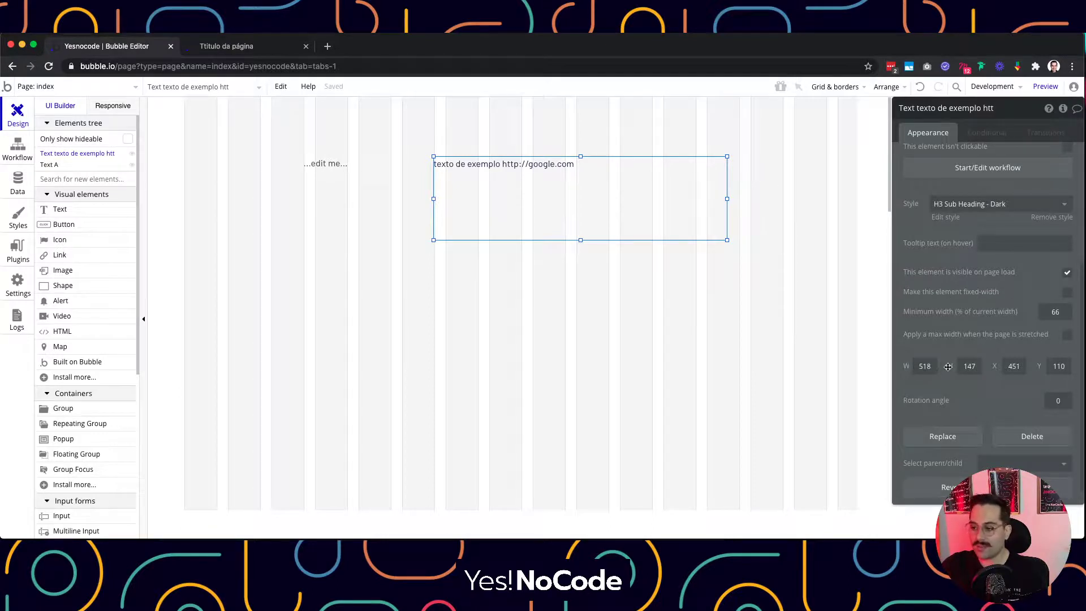
scroll(950, 360, down, 1)
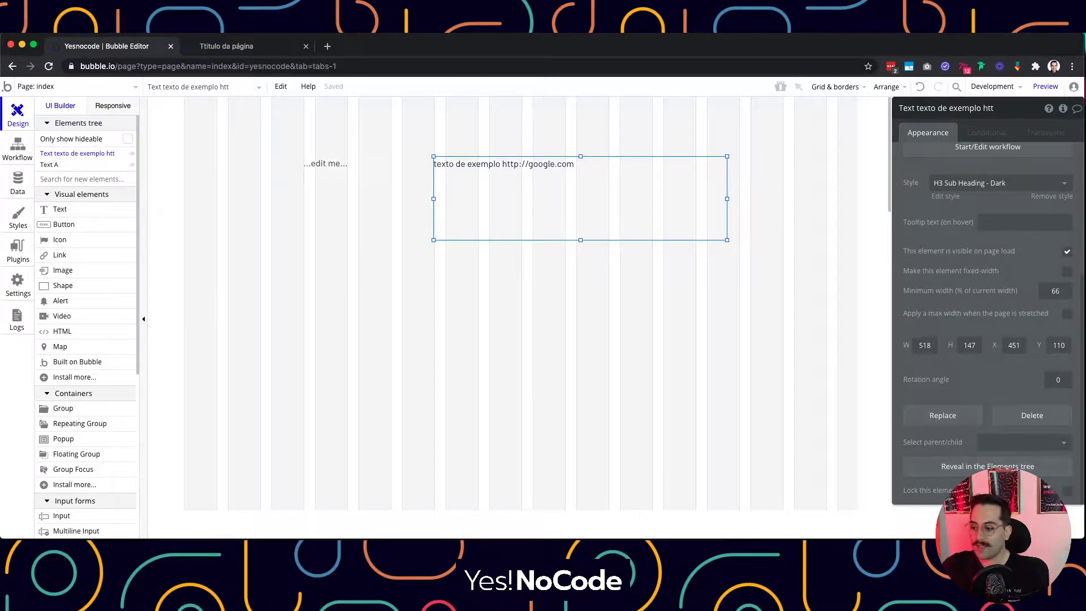
scroll(966, 394, up, 4)
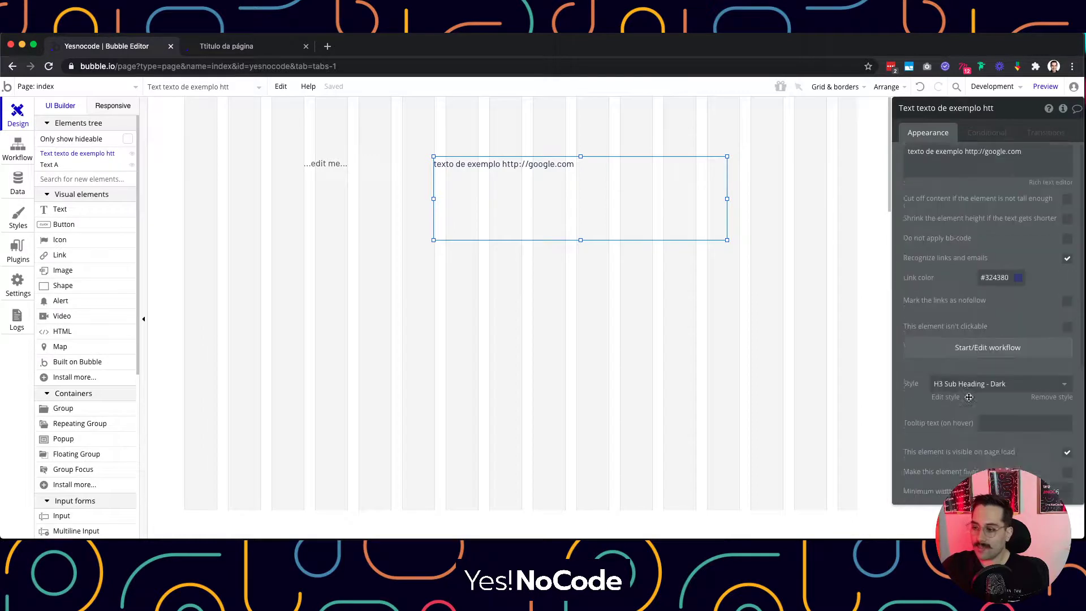
click(984, 135)
click(1048, 134)
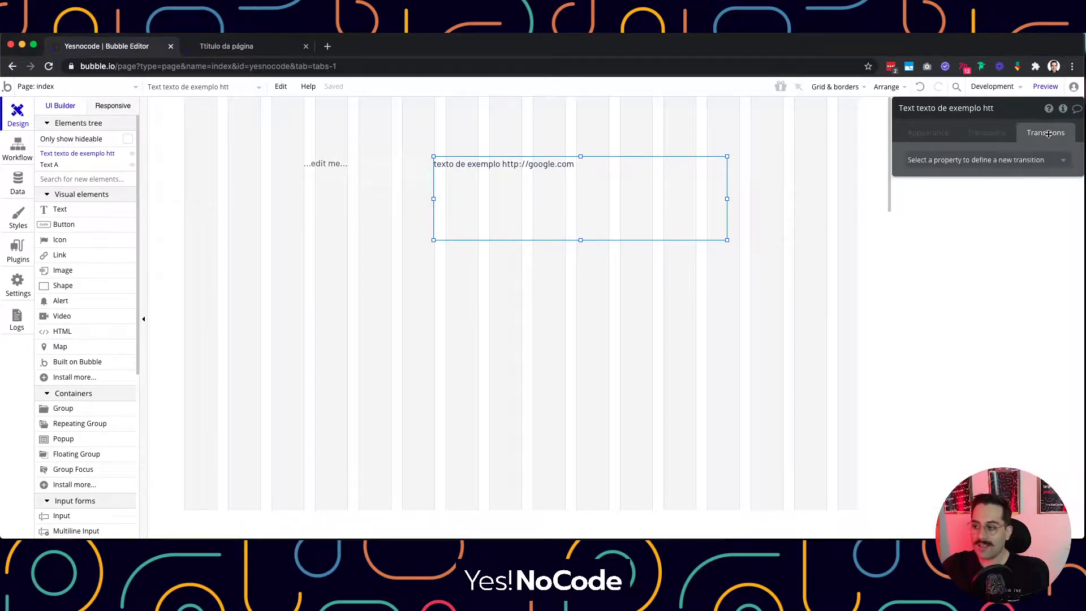
click(985, 137)
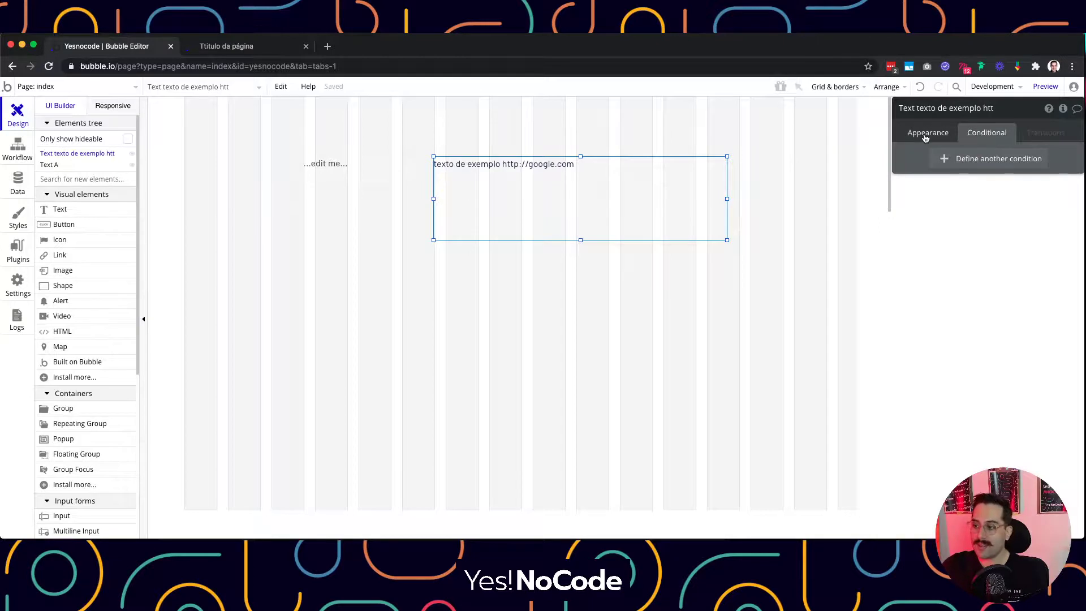
click(925, 139)
Reduce the example text box's height to about 64 px and move it slightly down and to the left on the page
click(427, 254)
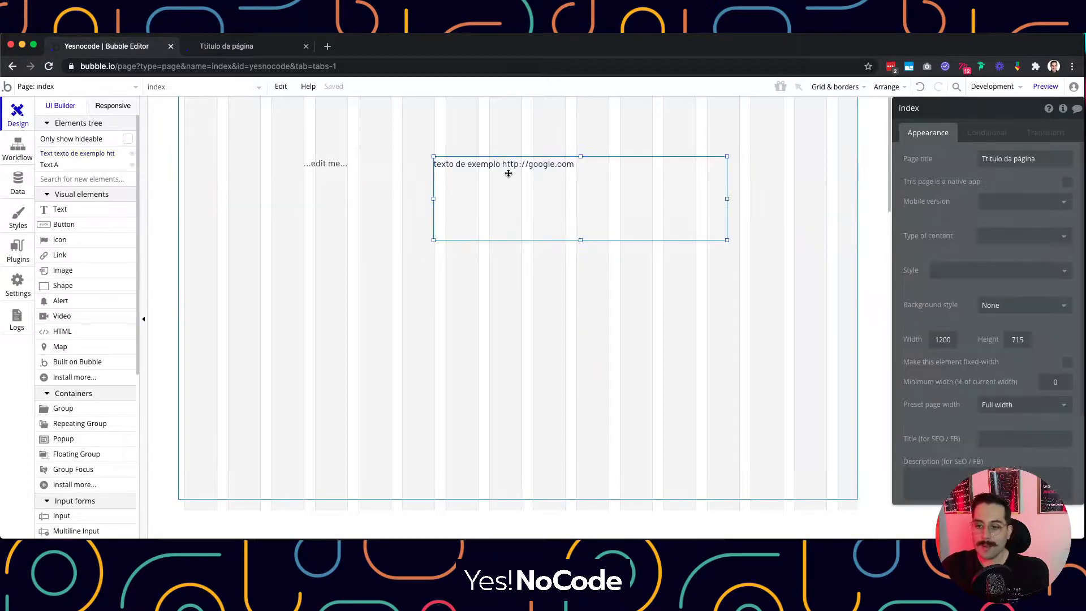
click(509, 174)
drag(580, 239, 570, 191)
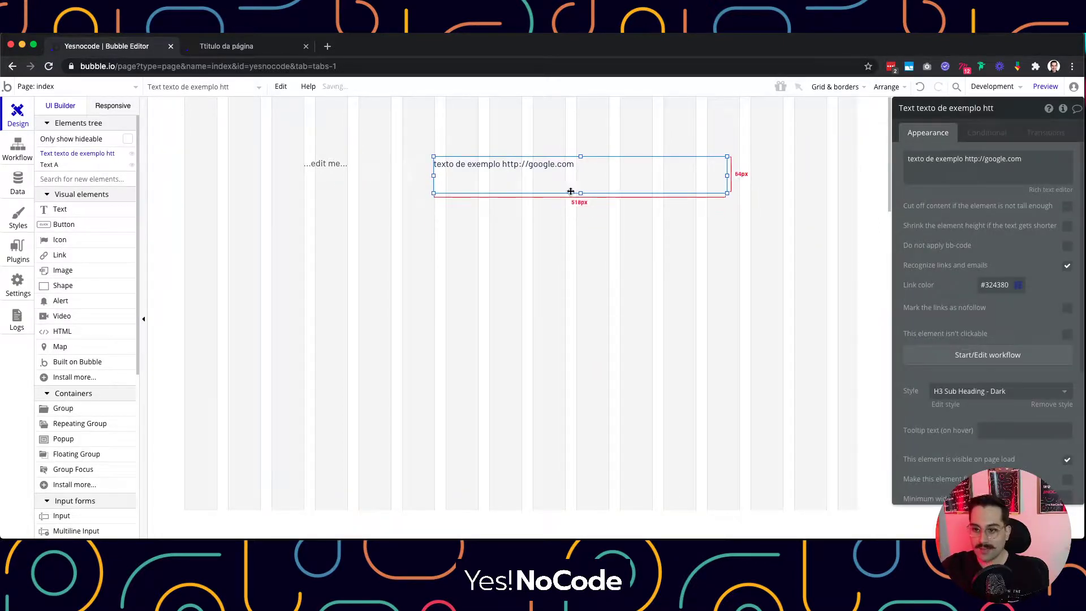
drag(485, 177, 453, 199)
click(464, 260)
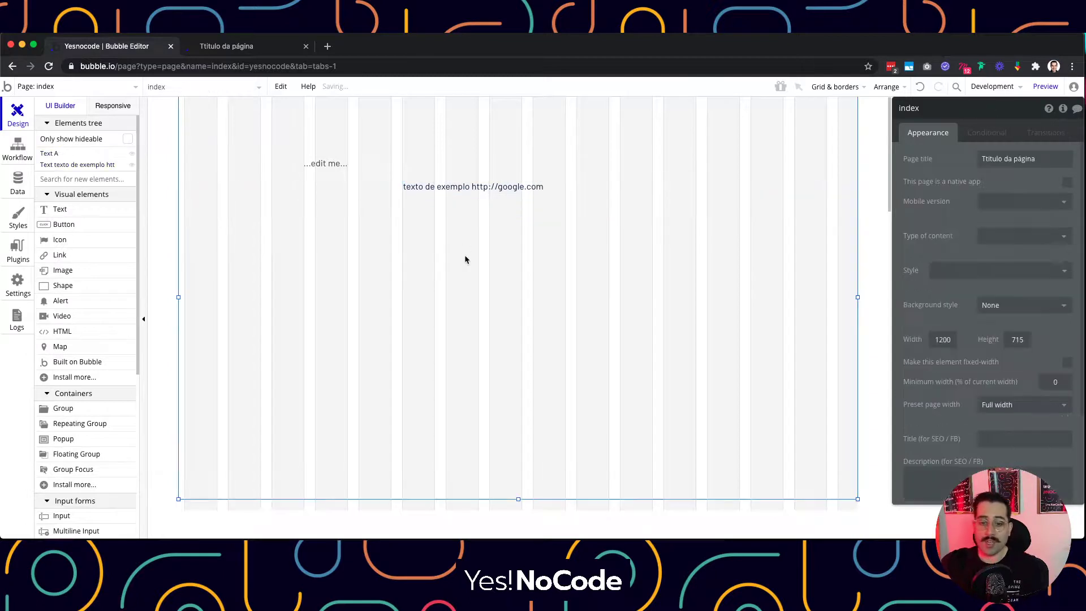